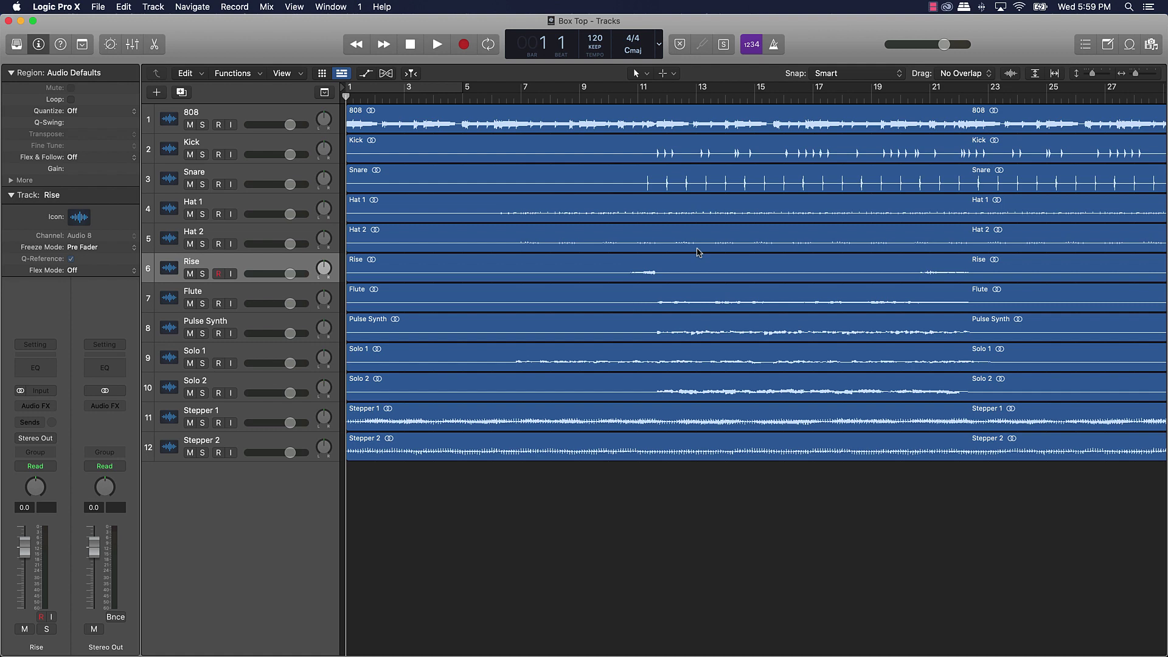
Show the mixer and lower the volume of all twelve audio tracks together to -4.4 dB
{"action": "left_click", "coordinate": [126, 50]}
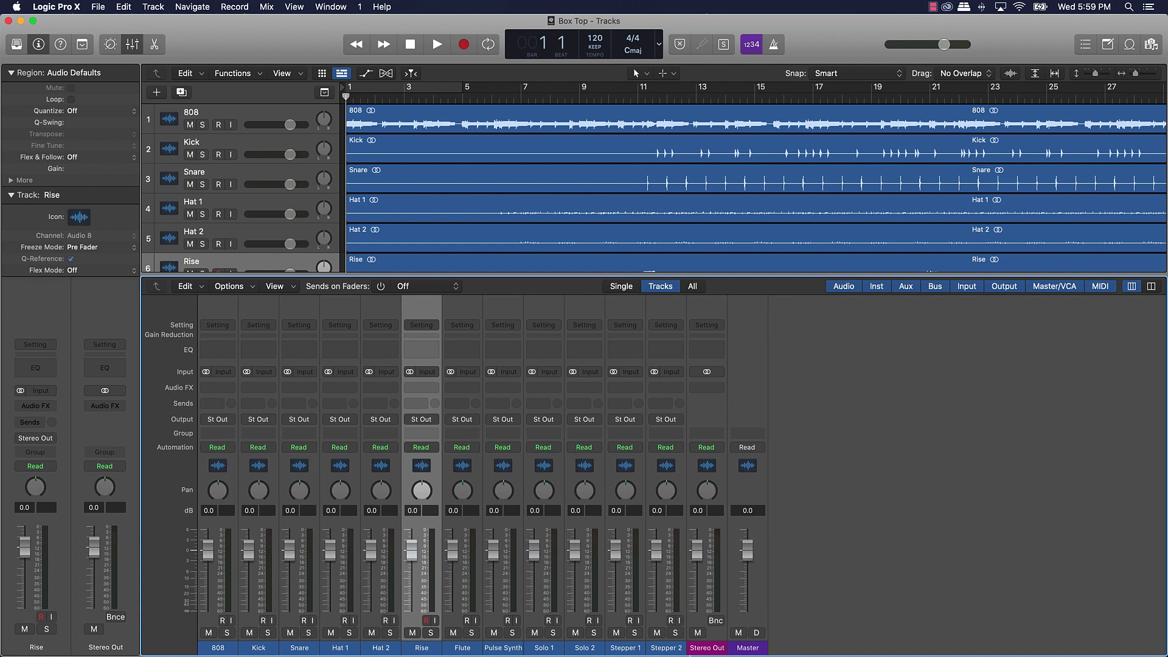
{"action": "left_click_drag", "start_coordinate": [650, 621], "coordinate": [209, 569]}
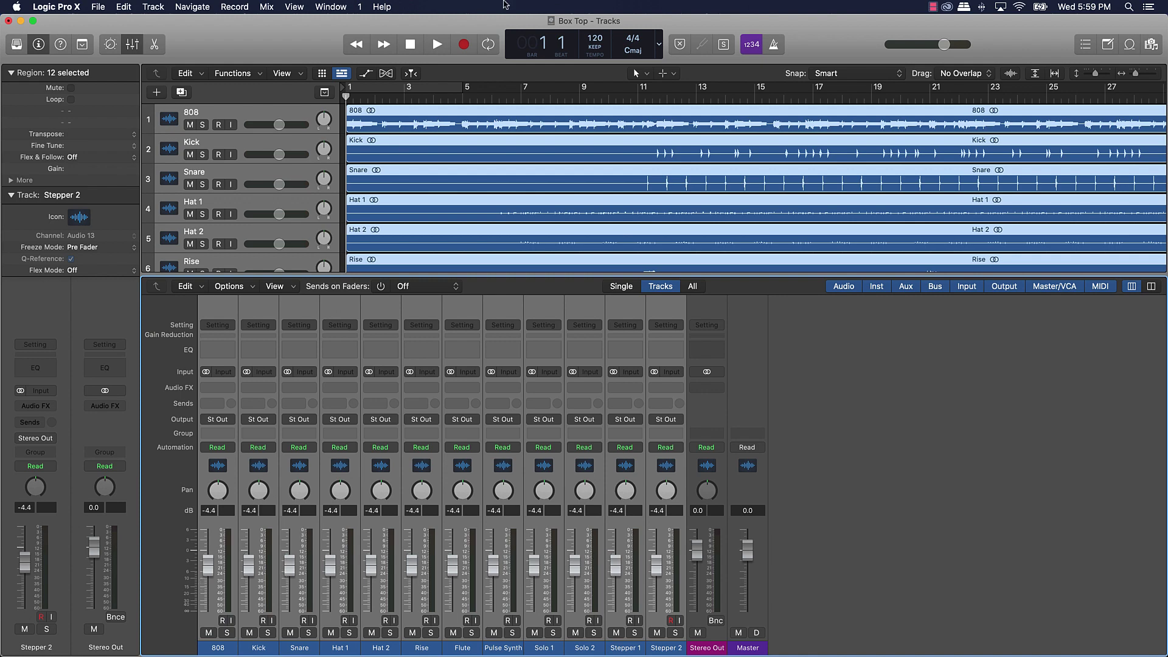
Set the project tempo to 90 BPM and mark a cycle range from bar 9 to bar 25
{"action": "left_click_drag", "start_coordinate": [591, 38], "coordinate": [591, 56]}
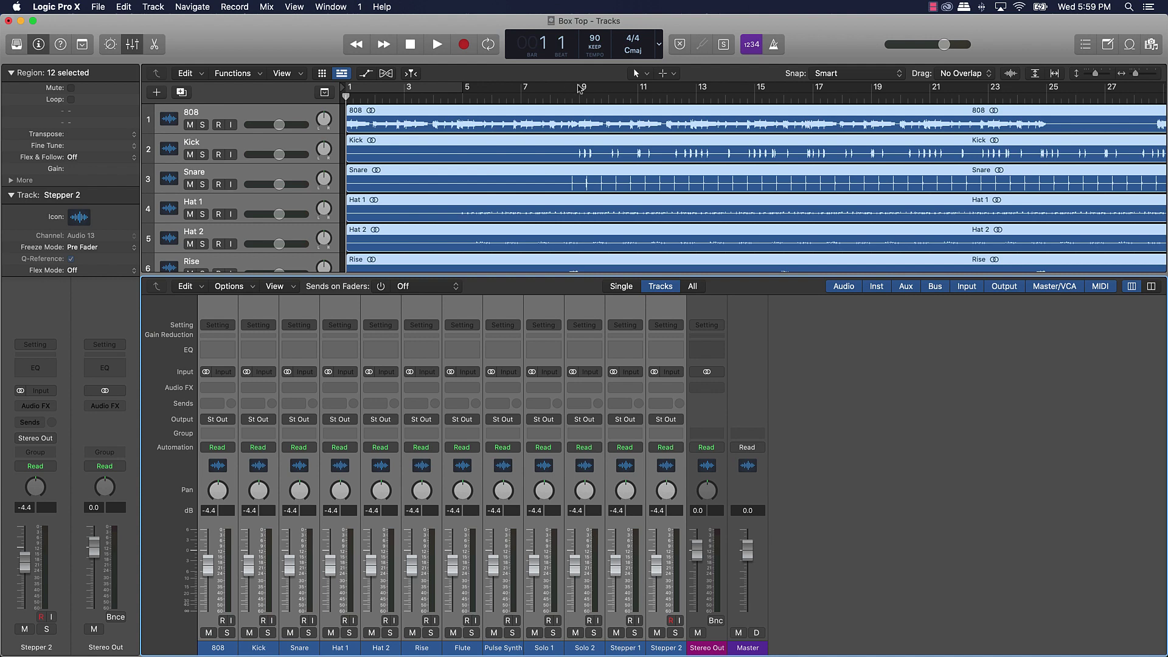
{"action": "left_click_drag", "start_coordinate": [582, 89], "coordinate": [1036, 92]}
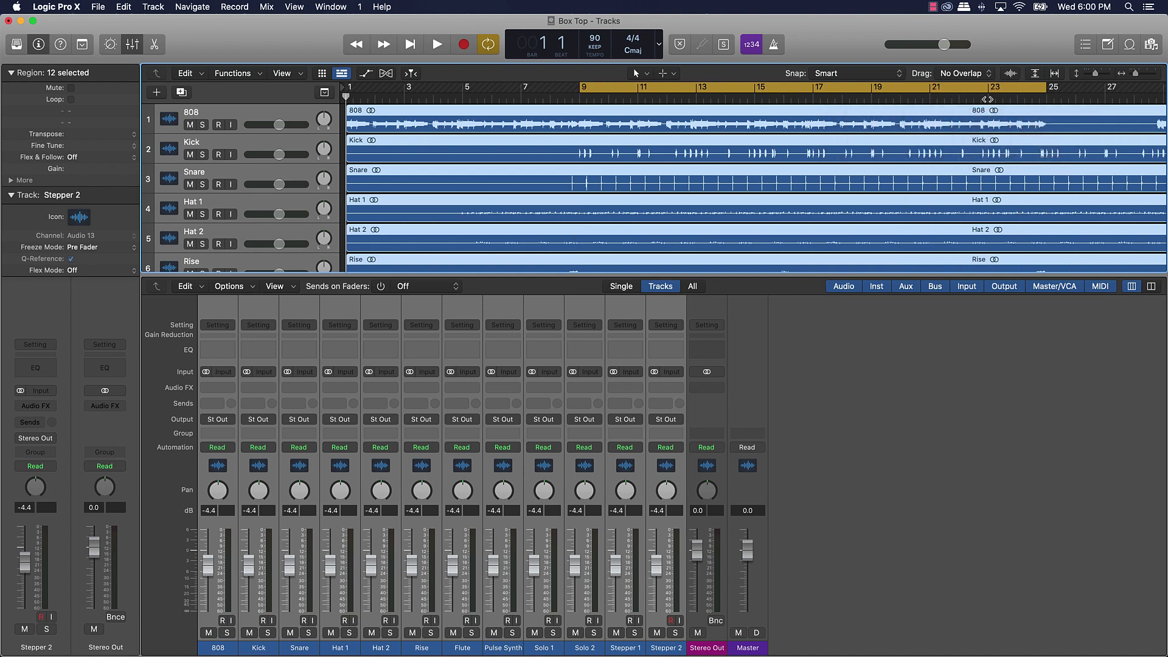
Audition the cycled section and pull the volume of all twelve tracks fully down to silence
{"action": "key", "text": "space"}
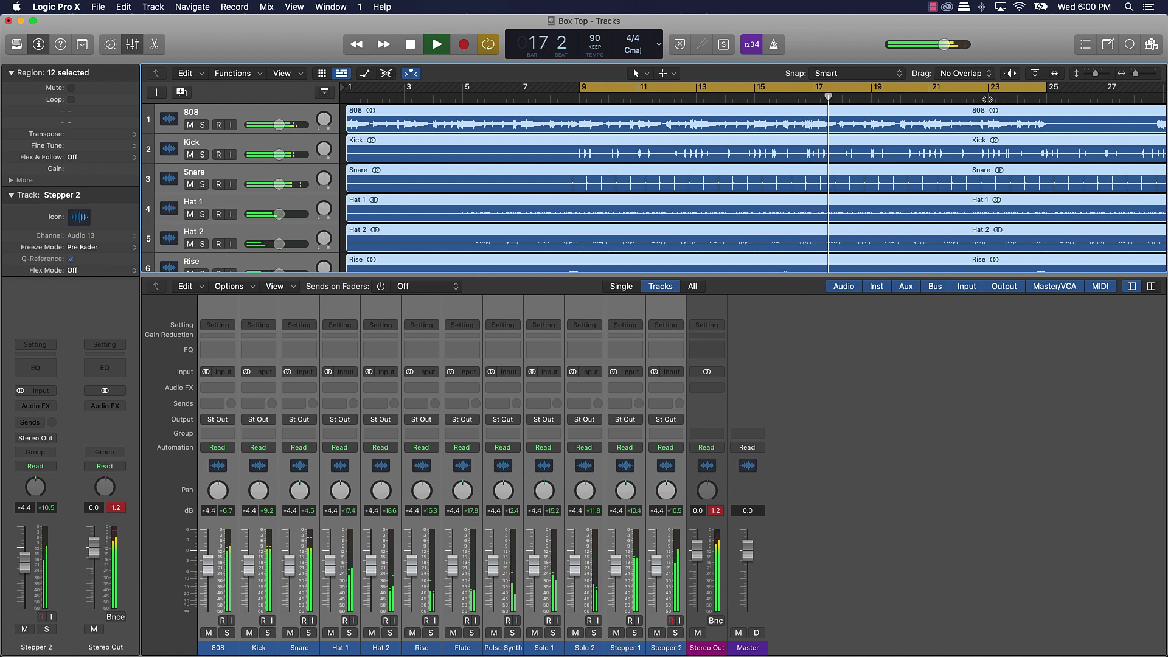
{"action": "key", "text": "space"}
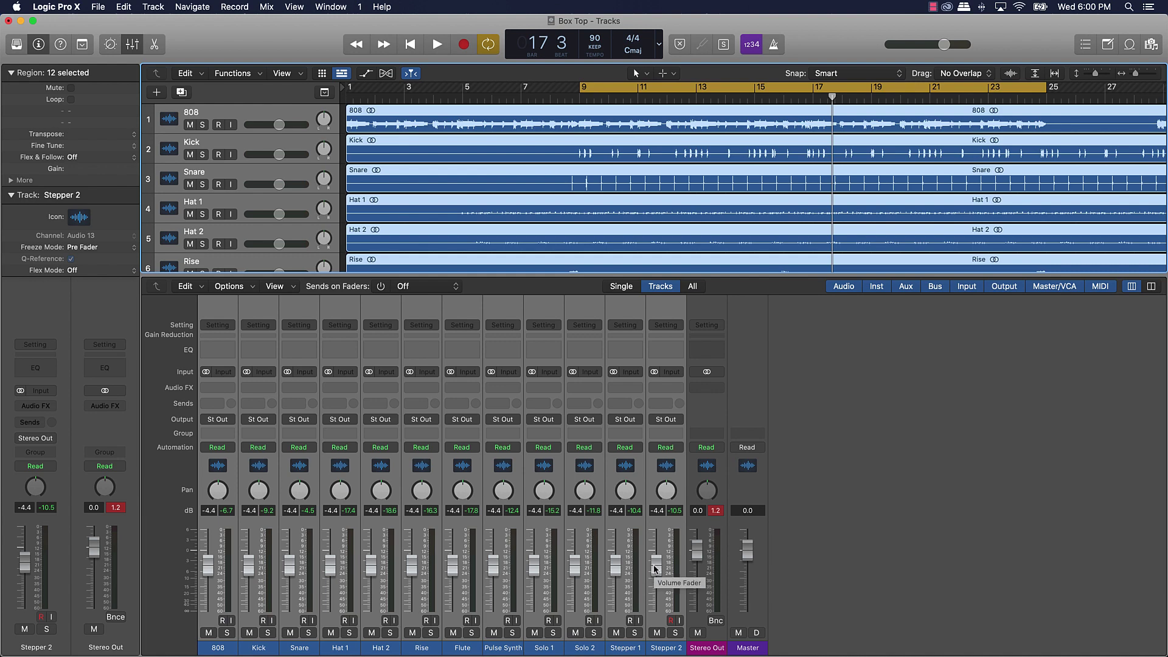
{"action": "left_click_drag", "start_coordinate": [656, 569], "coordinate": [656, 608]}
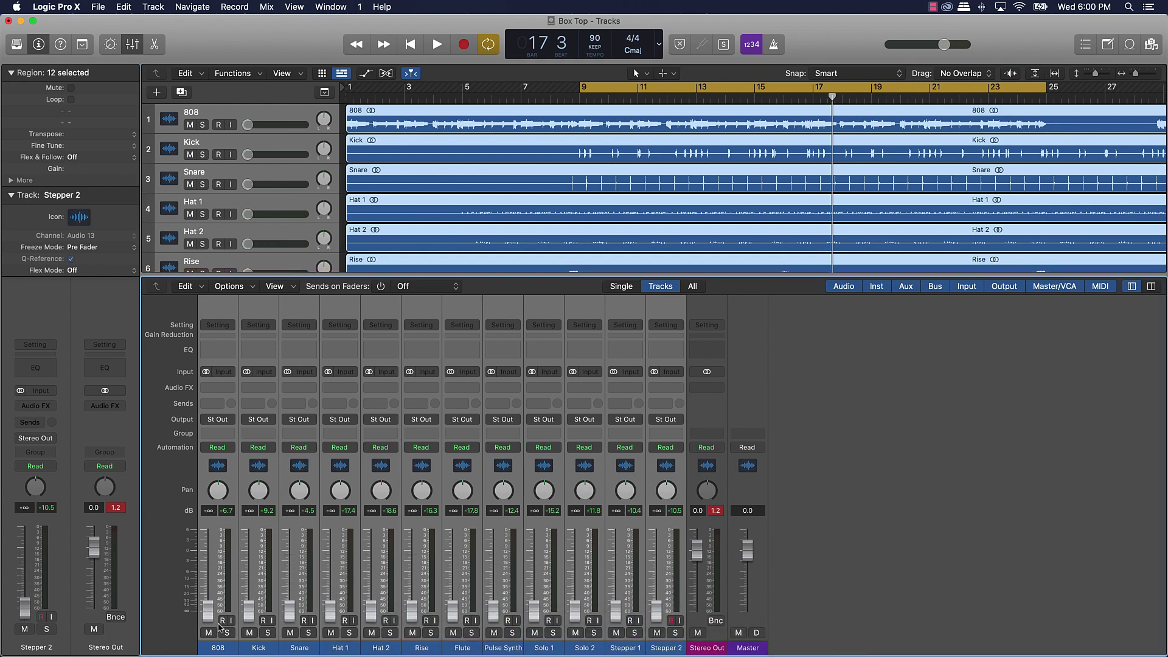
Route the outputs of the six tracks from 808 through Rise to Bus 1
{"action": "left_click", "coordinate": [199, 626]}
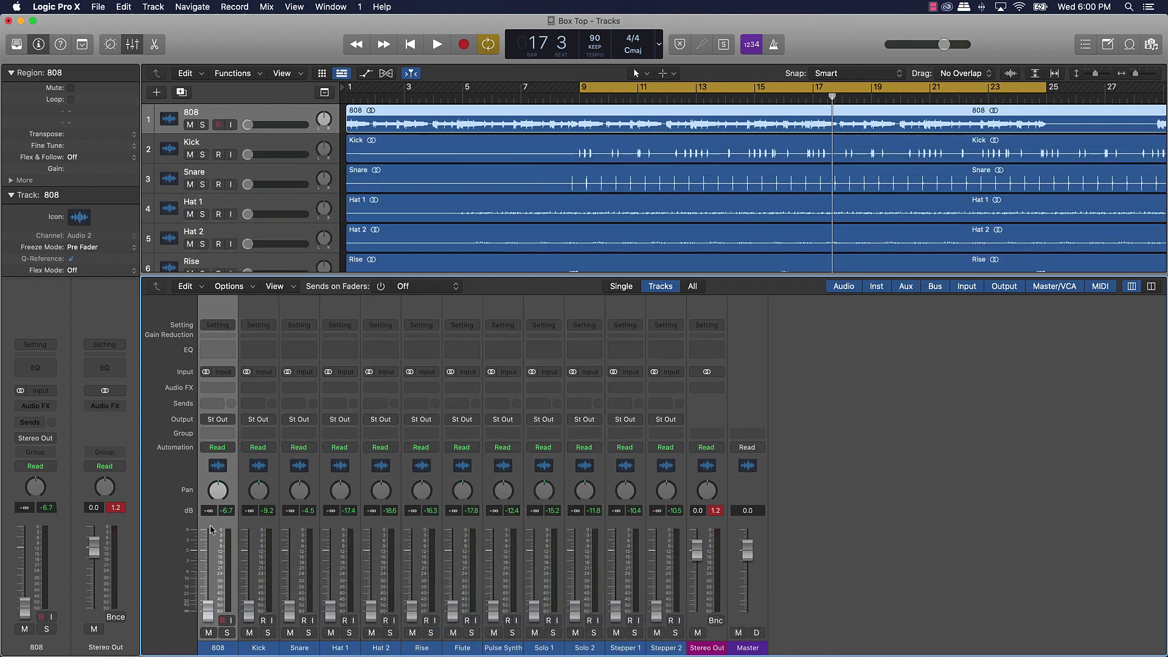
{"action": "left_click_drag", "start_coordinate": [210, 530], "coordinate": [443, 522]}
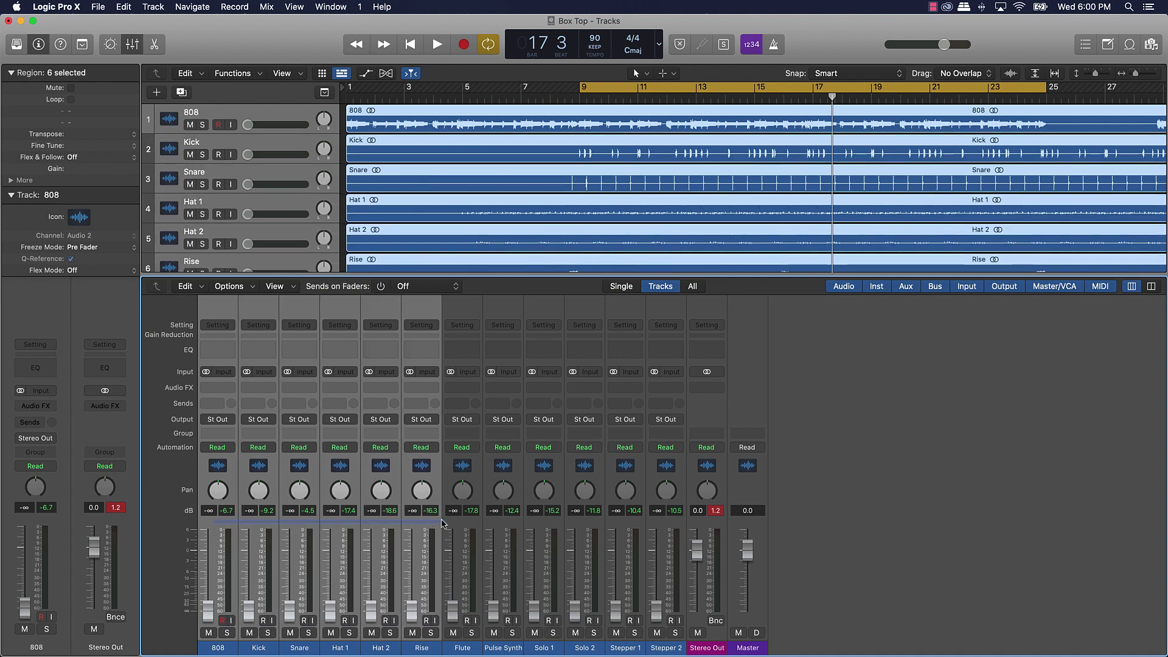
{"action": "left_click", "coordinate": [229, 426]}
{"action": "mouse_move", "coordinate": [226, 463]}
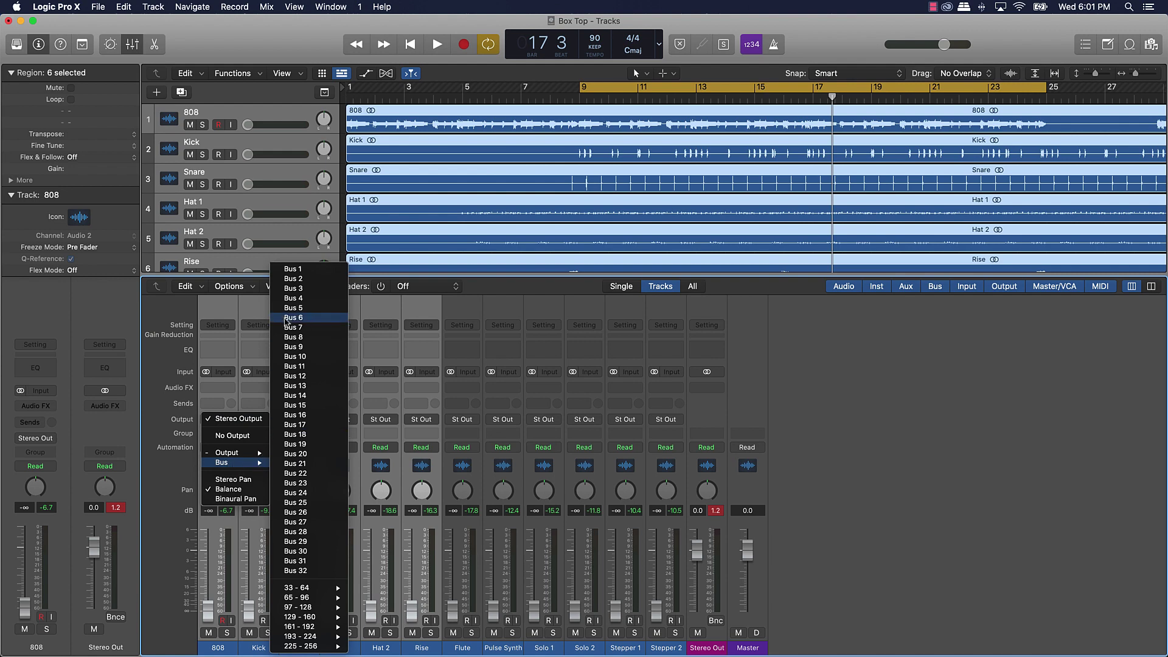
{"action": "left_click", "coordinate": [312, 270]}
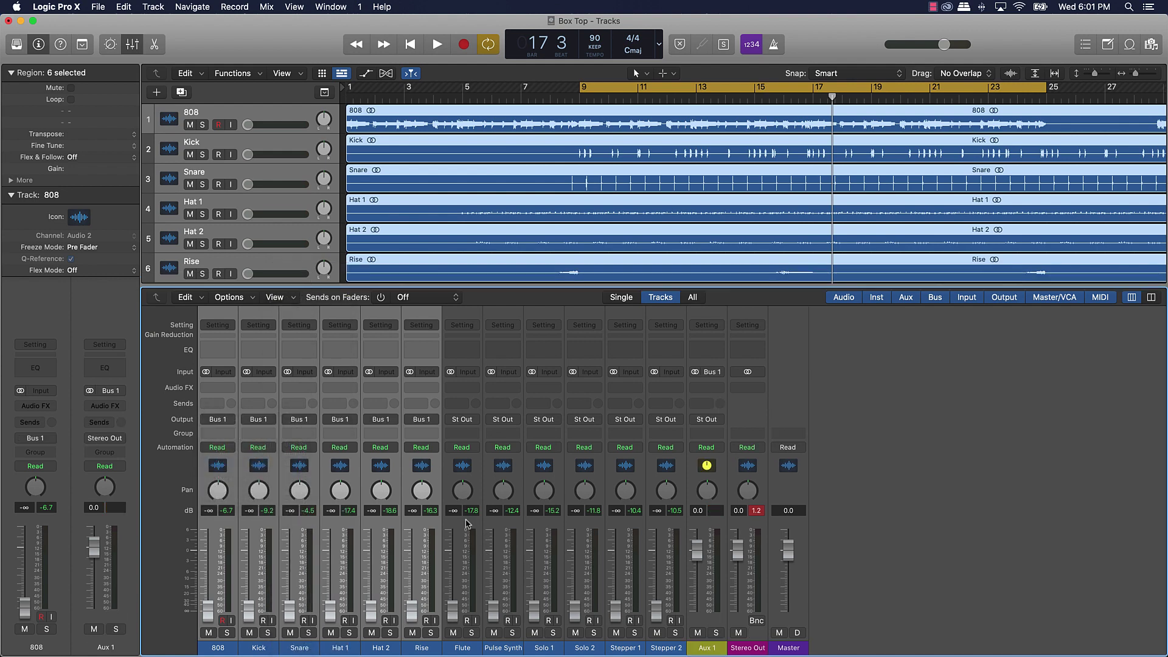
Route the outputs of the six tracks from Flute through Stepper 2 to Bus 2
{"action": "left_click_drag", "start_coordinate": [461, 521], "coordinate": [680, 524]}
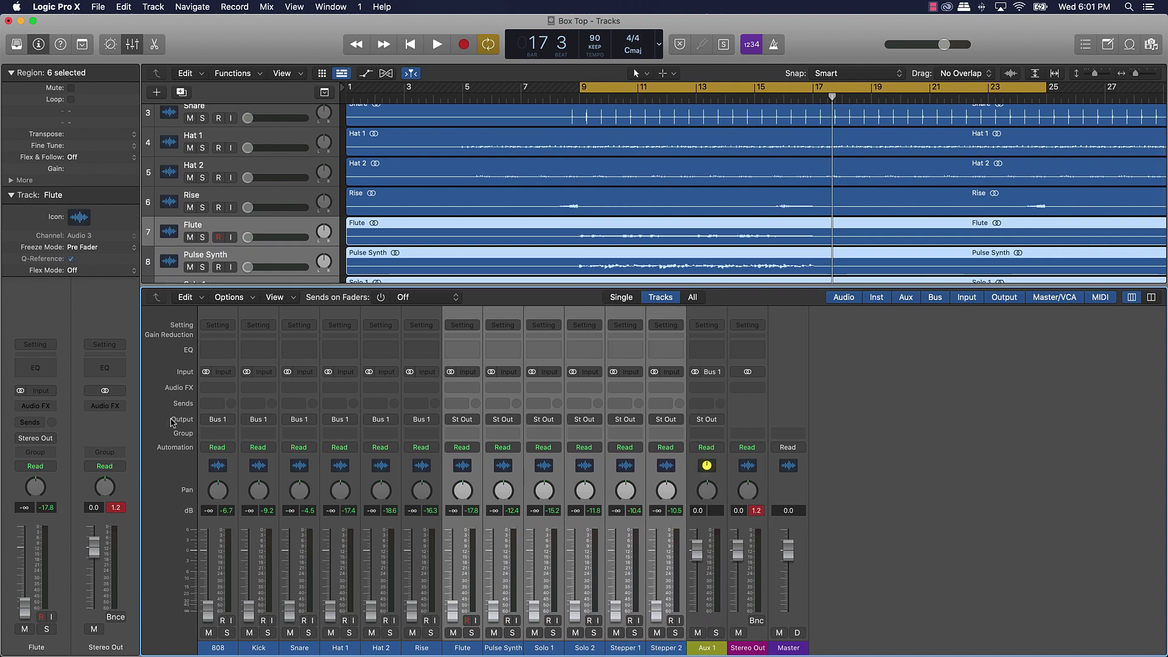
{"action": "left_click", "coordinate": [469, 420]}
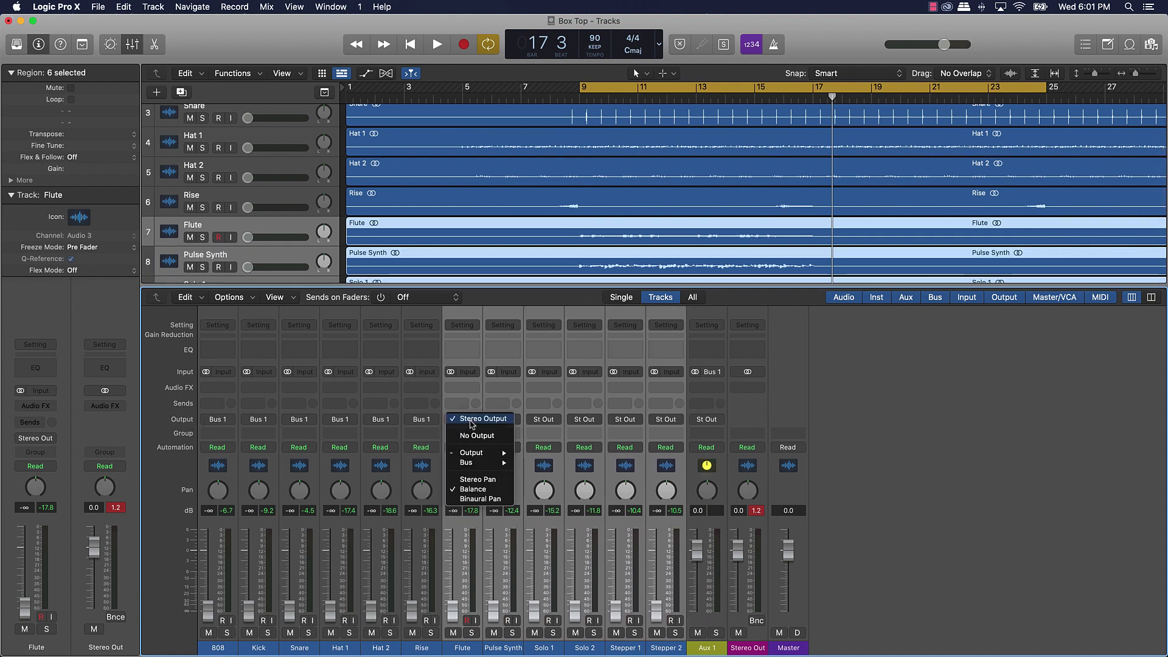
{"action": "mouse_move", "coordinate": [476, 464]}
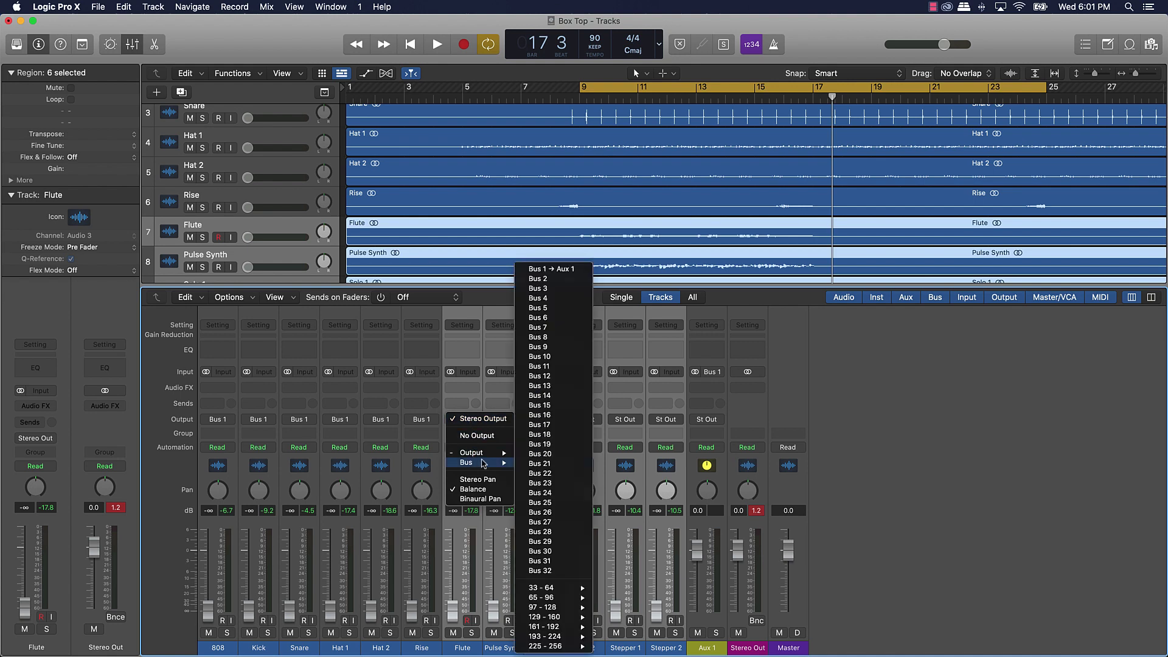
{"action": "left_click", "coordinate": [553, 283]}
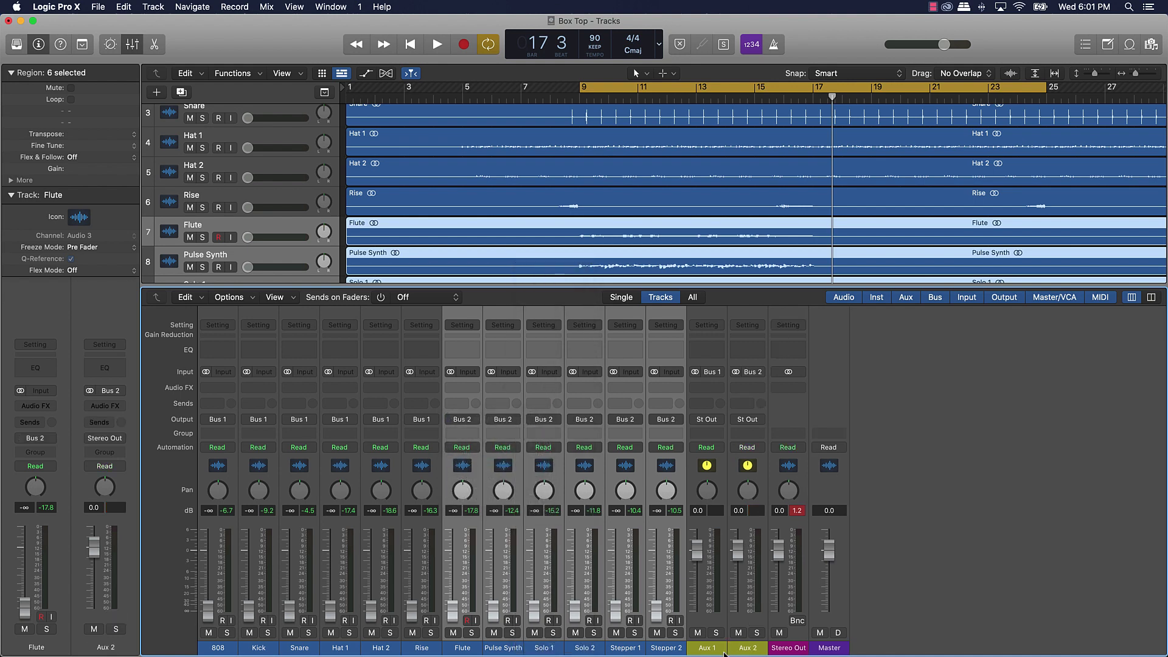
Rename the Bus 1 aux channel as Drums and the Bus 2 aux channel as Melody
{"action": "left_click", "coordinate": [722, 653]}
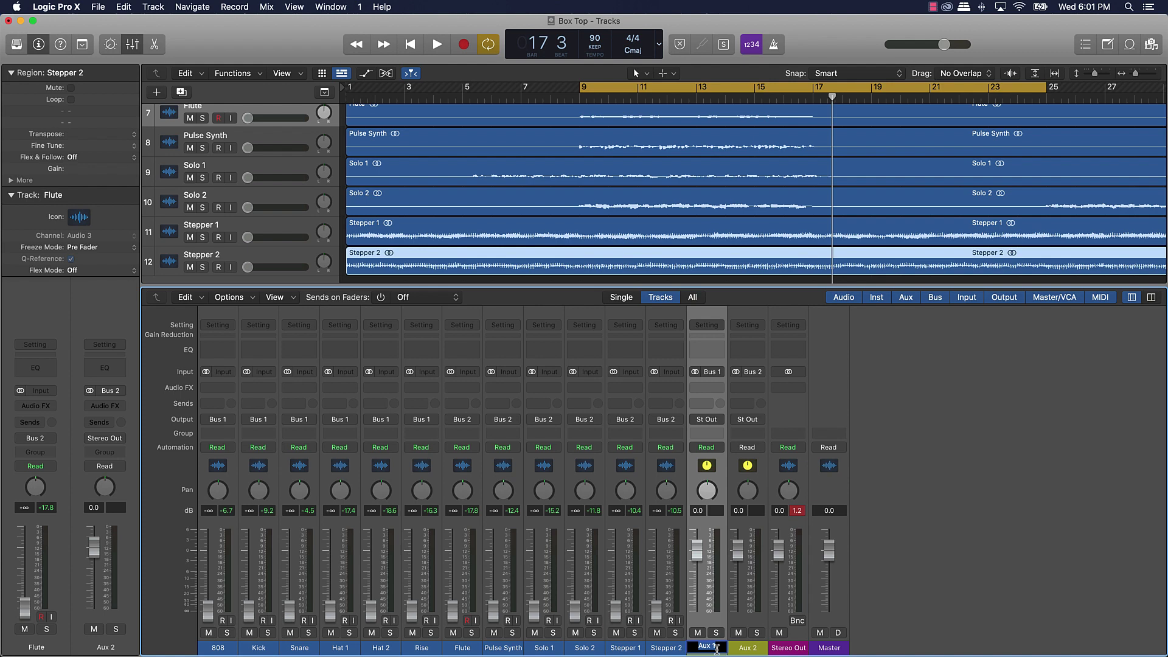
{"action": "type", "text": "d"}
{"action": "key", "text": "Return"}
{"action": "left_click", "coordinate": [742, 648]}
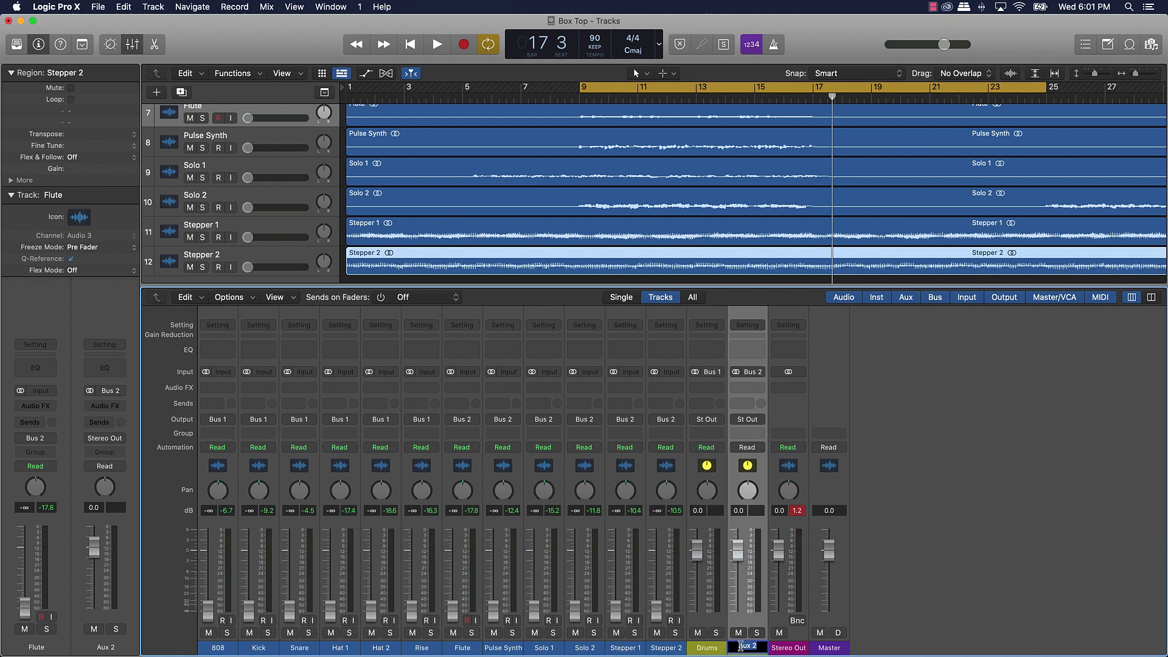
{"action": "type", "text": "Melody"}
{"action": "key", "text": "Return"}
While the cycled section plays, raise the Kick volume to 0.0 dB and the Snare to -1.6 dB
{"action": "scroll", "coordinate": [569, 153], "scroll_direction": "up", "scroll_amount": 6}
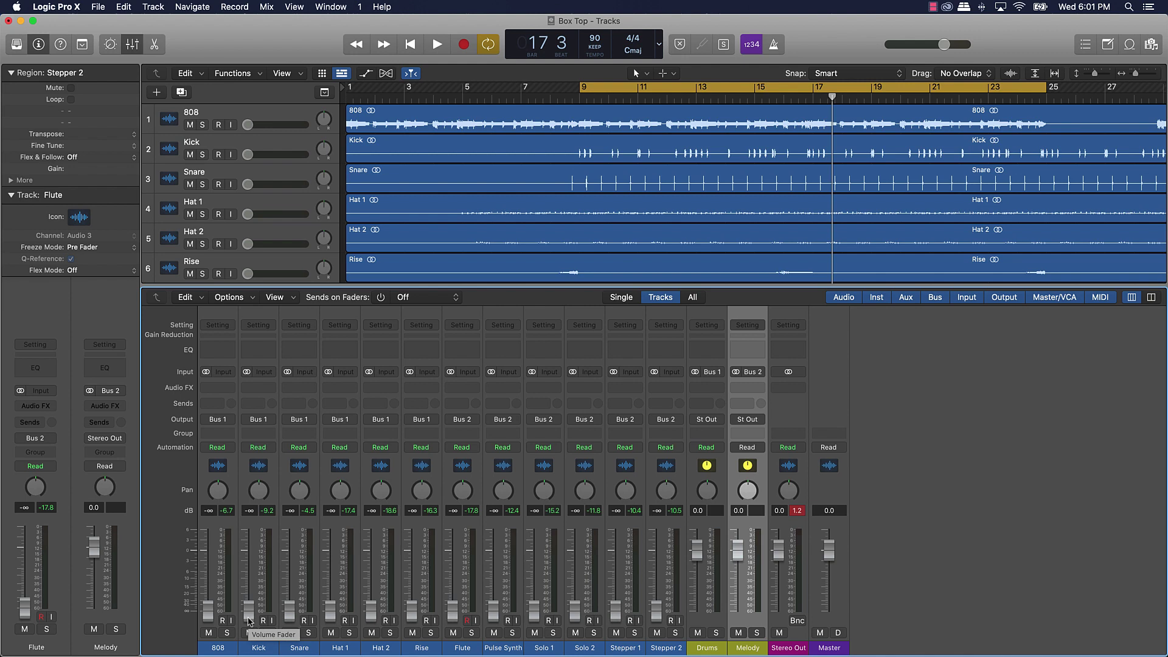
{"action": "left_click_drag", "start_coordinate": [249, 619], "coordinate": [247, 551]}
{"action": "key", "text": "space"}
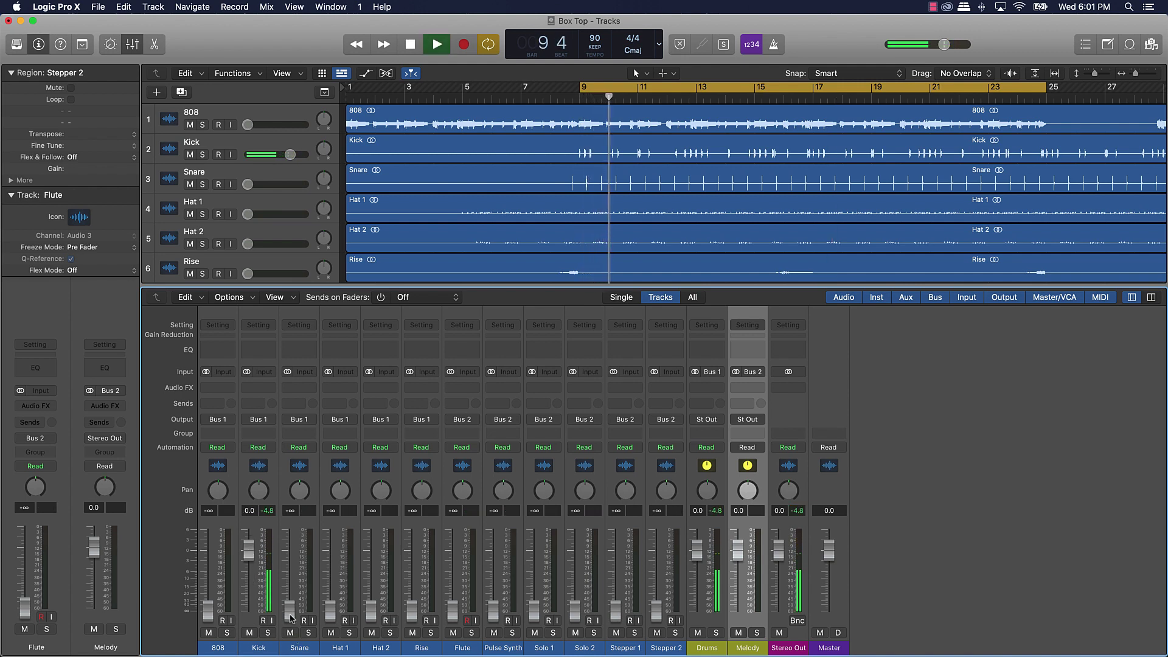
{"action": "left_click_drag", "start_coordinate": [290, 609], "coordinate": [289, 555]}
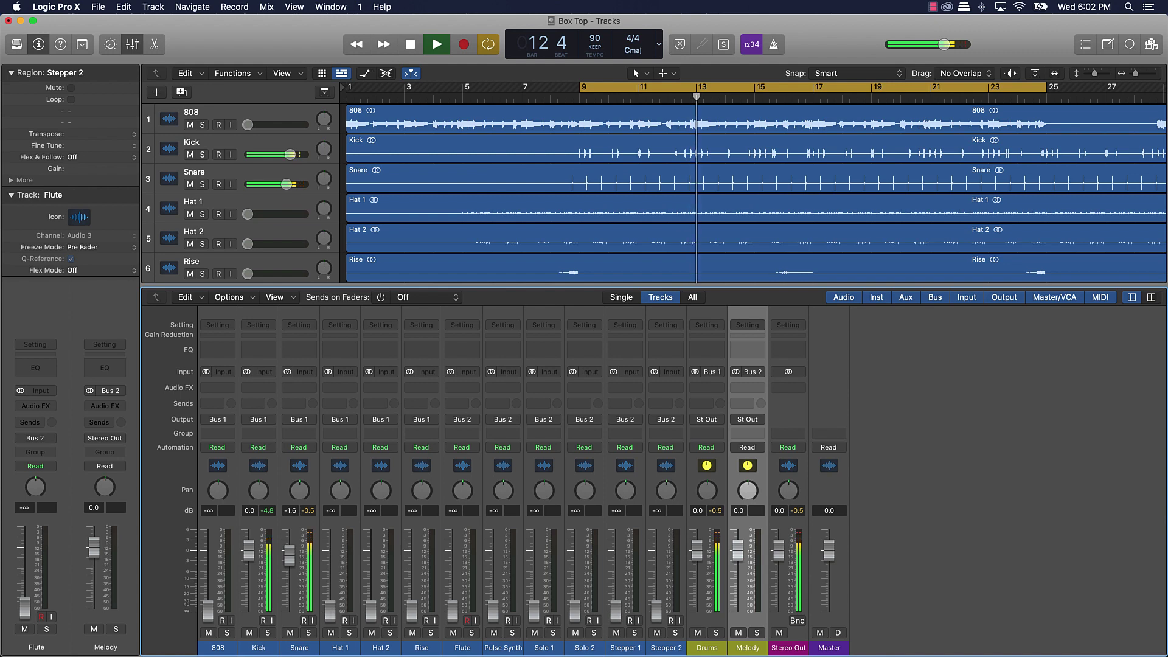
Raise Hat 1 to -1.2 dB, Hat 2 to -1.3 dB, Rise to -2.2 dB and 808 to -6.2 dB
{"action": "left_click_drag", "start_coordinate": [330, 608], "coordinate": [331, 554]}
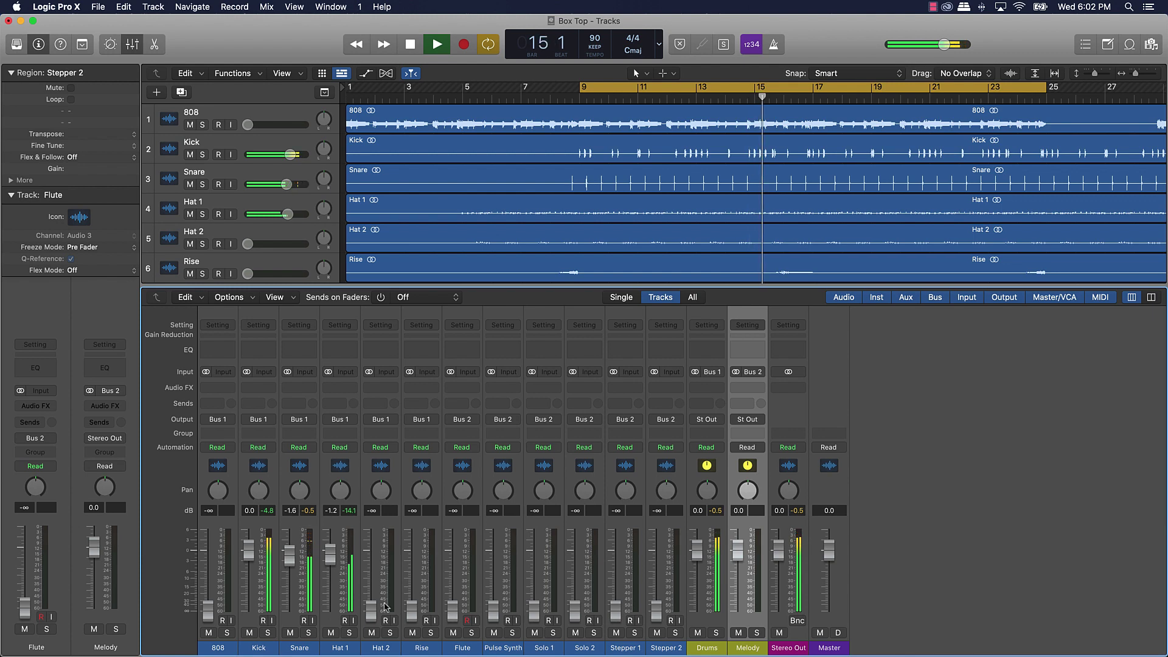
{"action": "left_click_drag", "start_coordinate": [371, 607], "coordinate": [371, 554]}
{"action": "left_click_drag", "start_coordinate": [410, 607], "coordinate": [411, 556]}
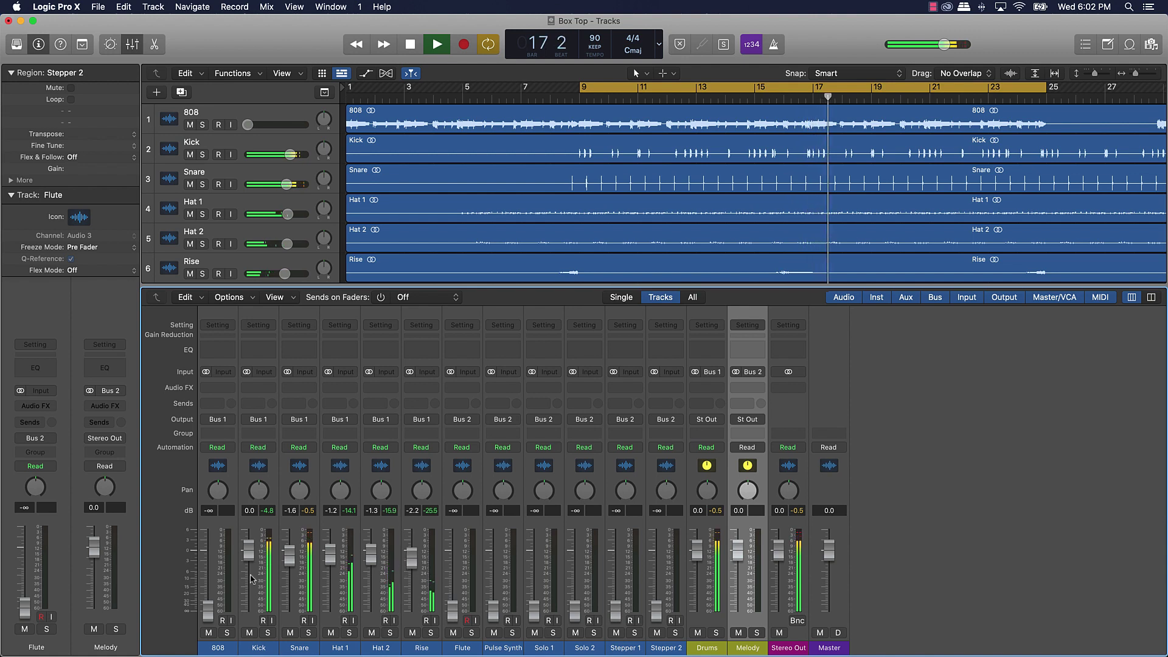
{"action": "left_click_drag", "start_coordinate": [208, 610], "coordinate": [208, 571]}
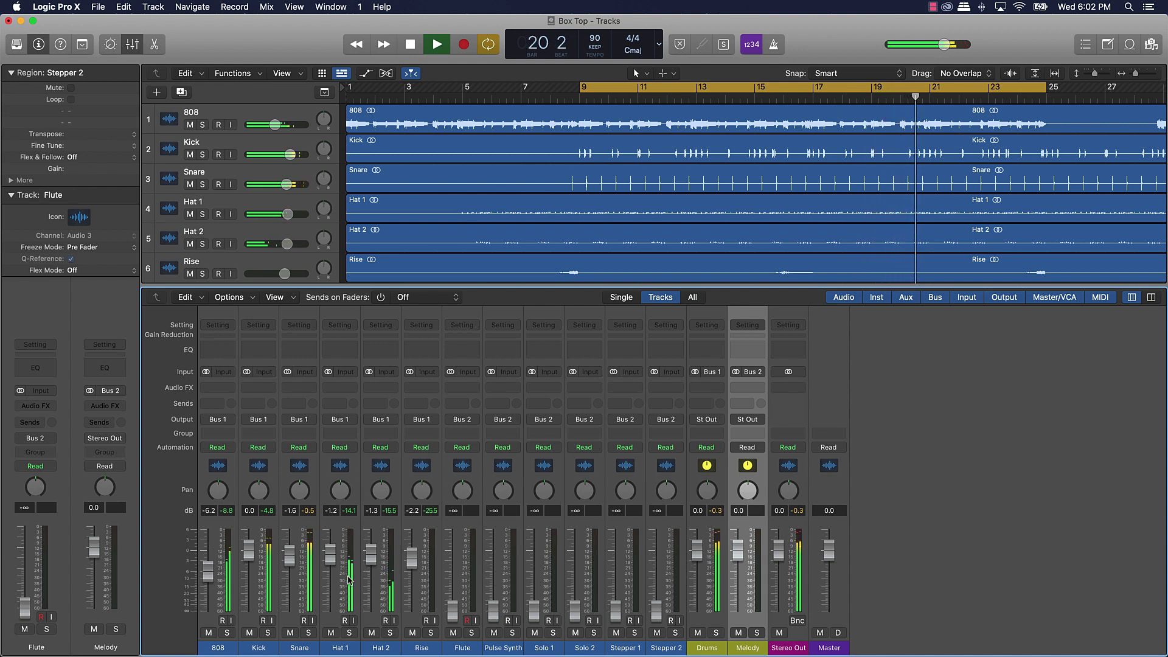
Lower both hats together to -2.9 dB for Hat 1 and -3.0 dB for Hat 2, and stop playback with Rise selected
{"action": "left_click", "coordinate": [344, 619]}
{"action": "left_click", "coordinate": [368, 610], "text": "shift"}
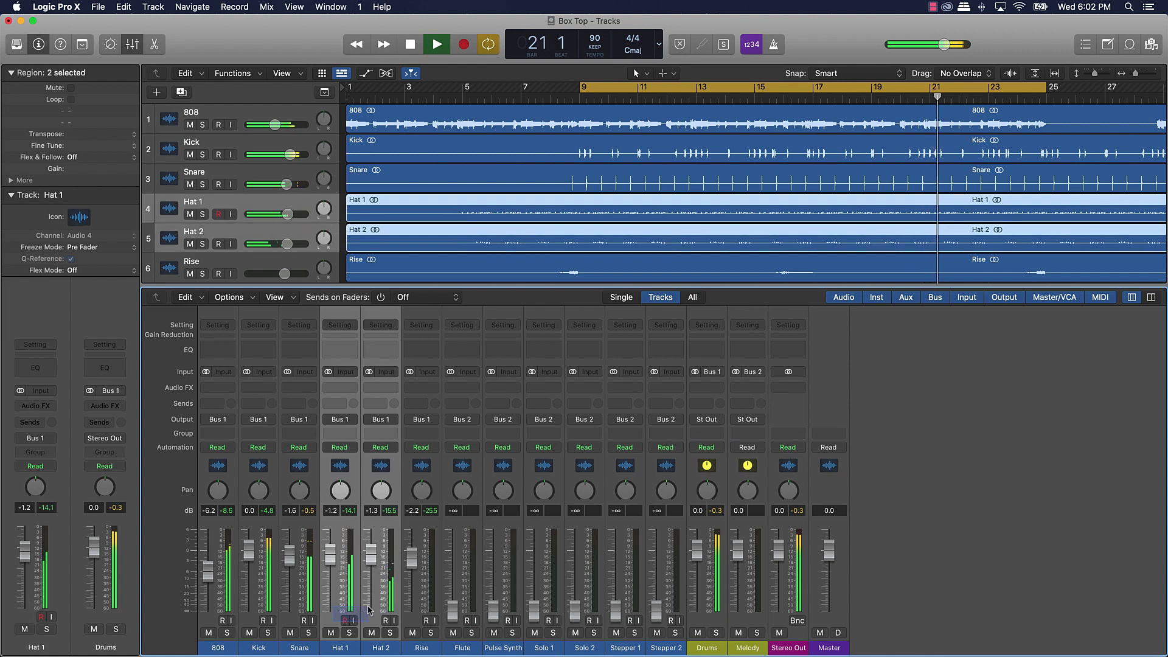
{"action": "left_click_drag", "start_coordinate": [371, 555], "coordinate": [370, 558]}
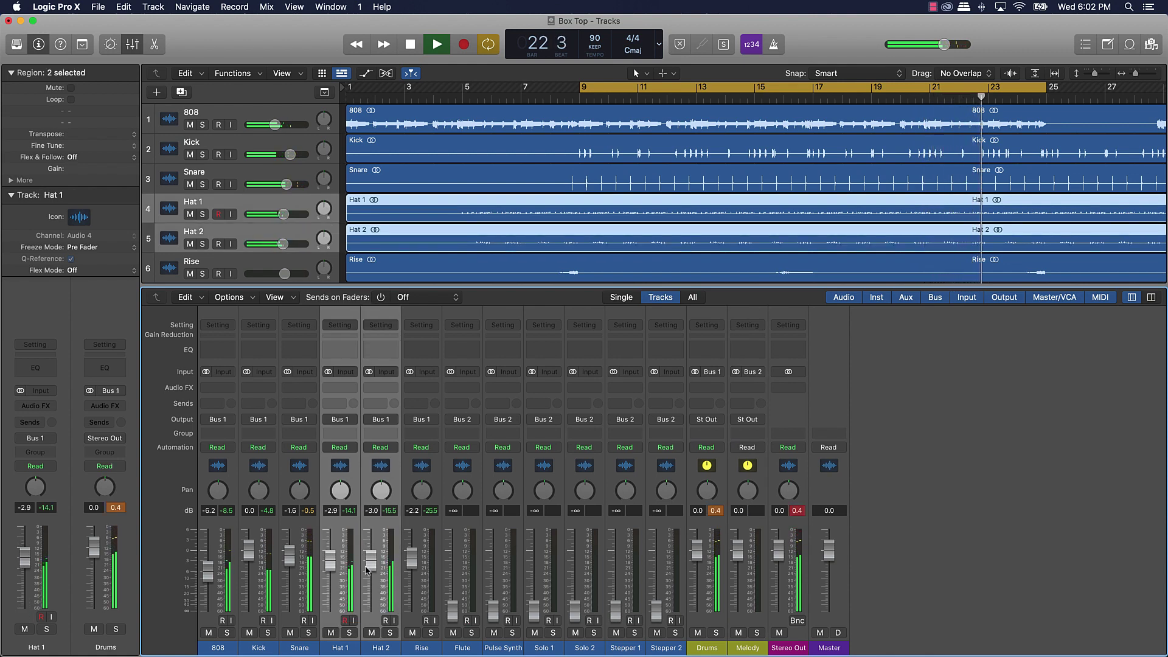
{"action": "left_click", "coordinate": [422, 648]}
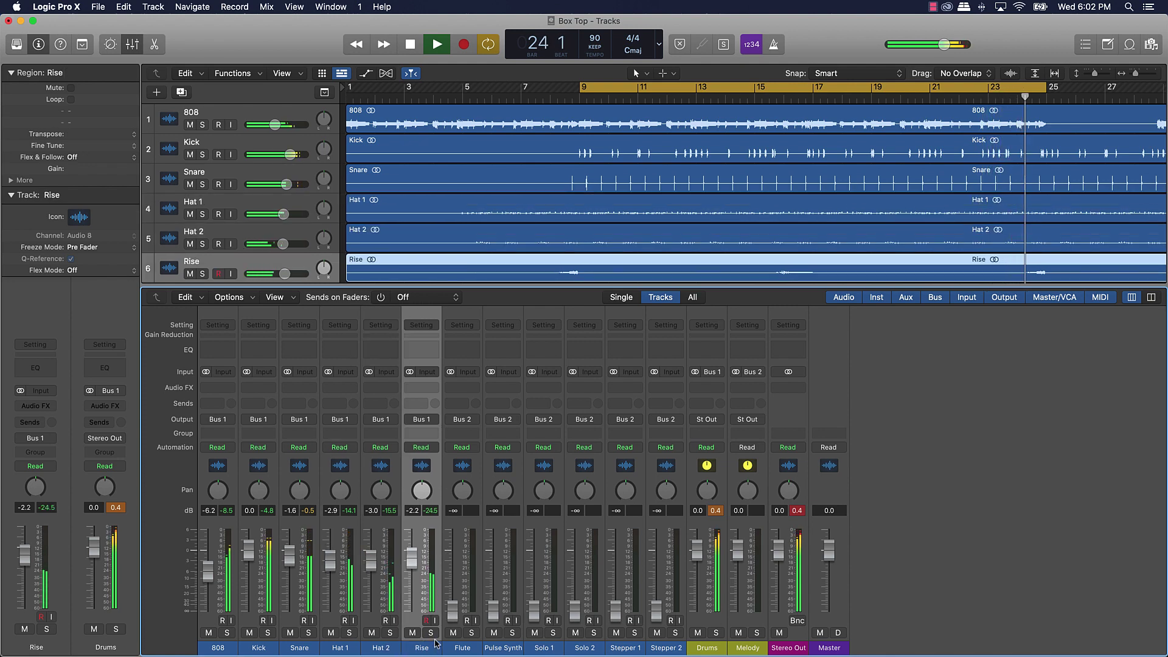
{"action": "key", "text": "space"}
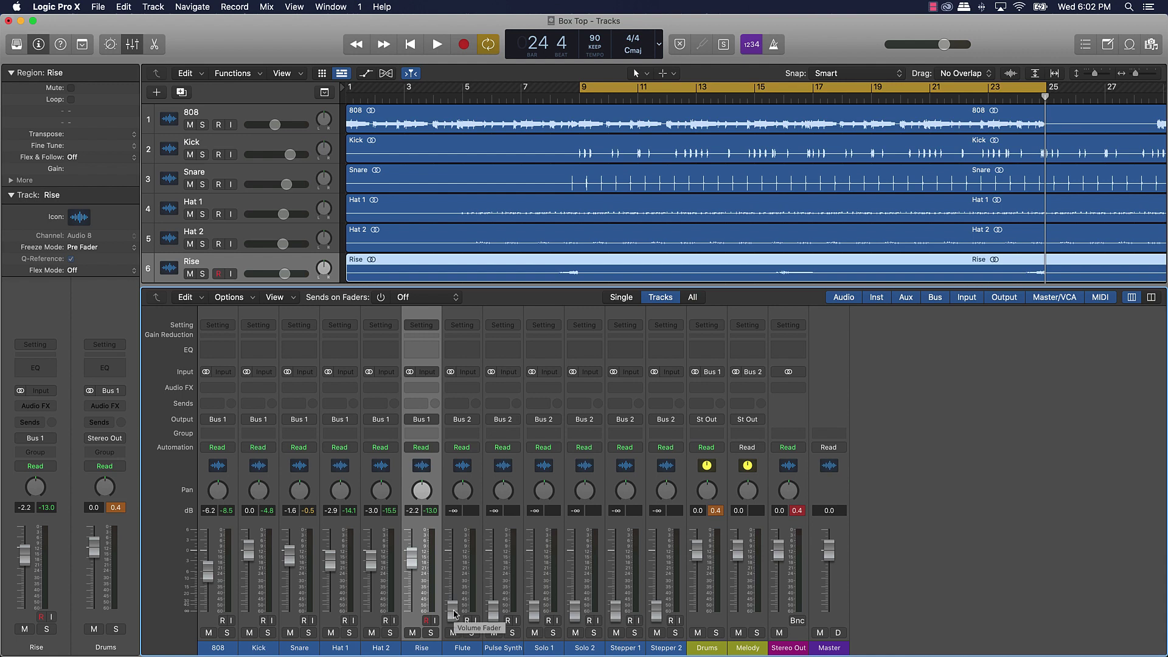
Raise the Flute volume to -8.0 dB while listening to the cycled section
{"action": "key", "text": "space"}
{"action": "left_click_drag", "start_coordinate": [453, 609], "coordinate": [453, 574]}
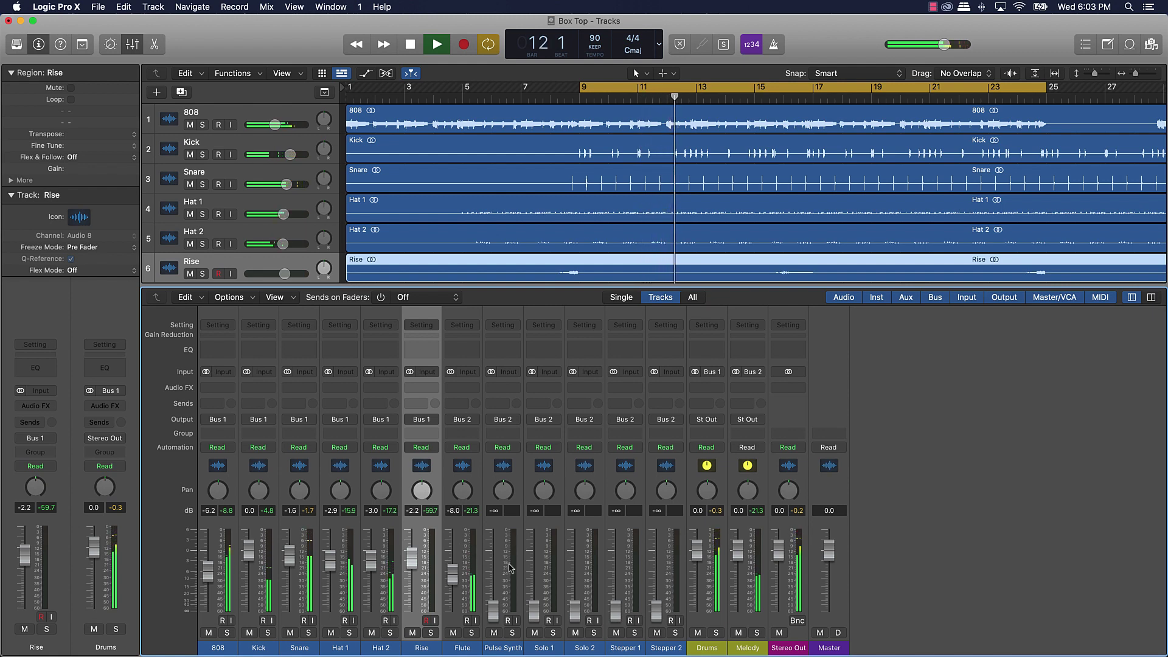
{"action": "key", "text": "space"}
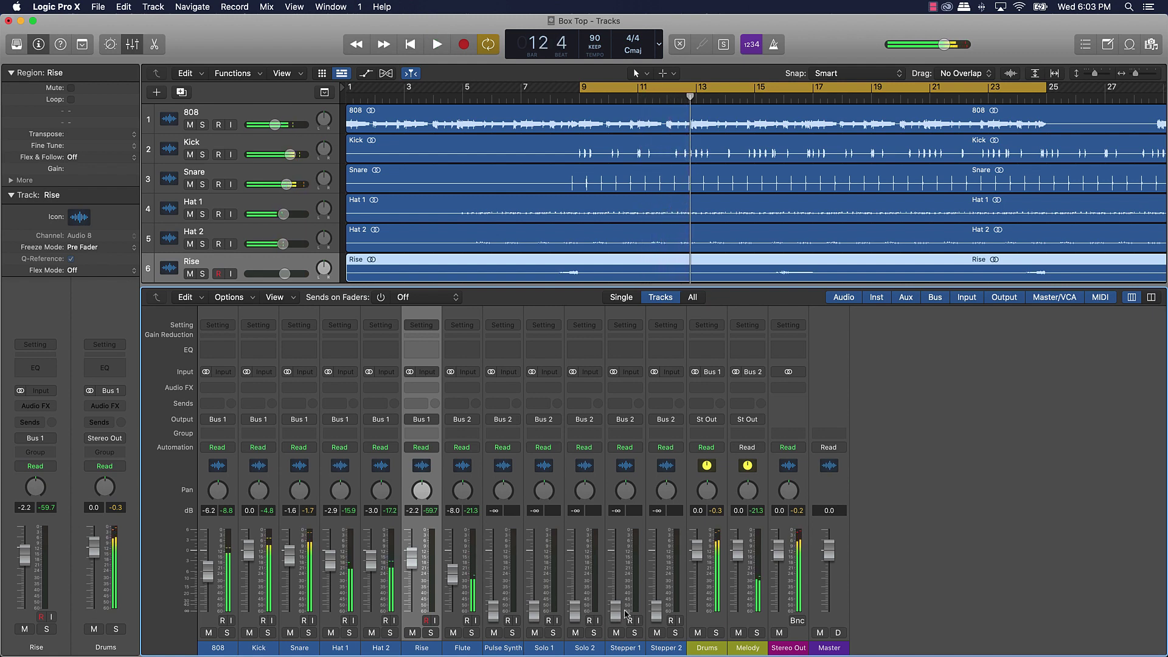
Raise Stepper 1 and Stepper 2 together to -14.2 dB during playback of the cycled section
{"action": "left_click", "coordinate": [612, 650]}
{"action": "left_click", "coordinate": [662, 646], "text": "shift"}
{"action": "key", "text": "space"}
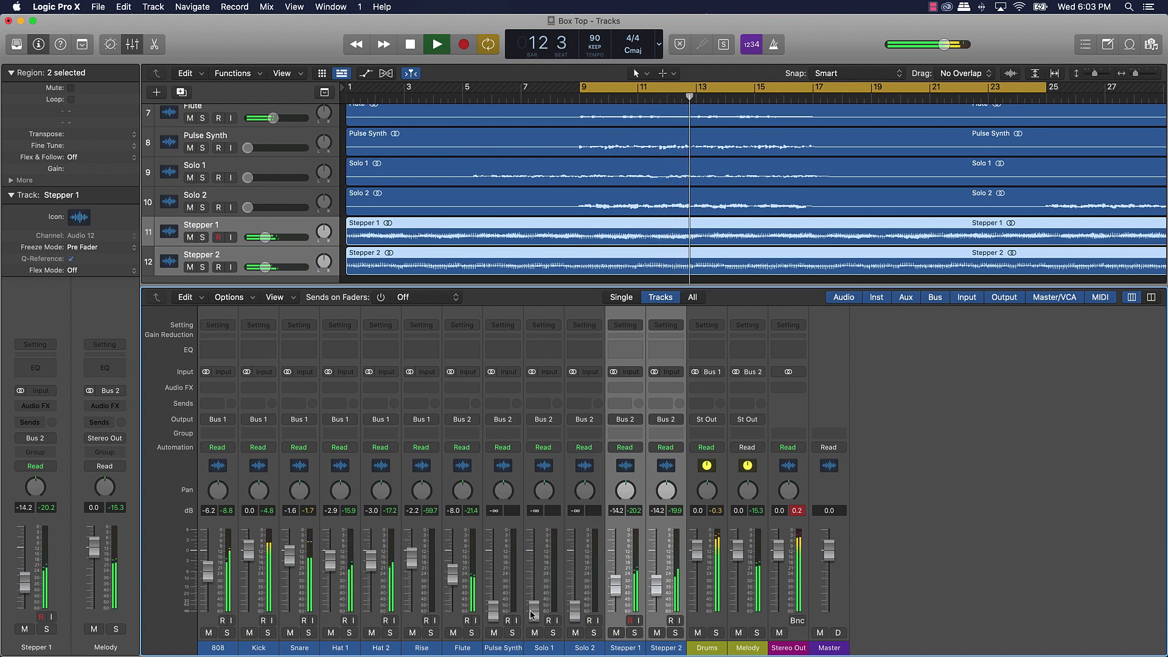
Raise the Solo 1 volume to -12.6 dB and the Solo 2 volume to -14.6 dB
{"action": "left_click_drag", "start_coordinate": [531, 608], "coordinate": [533, 581]}
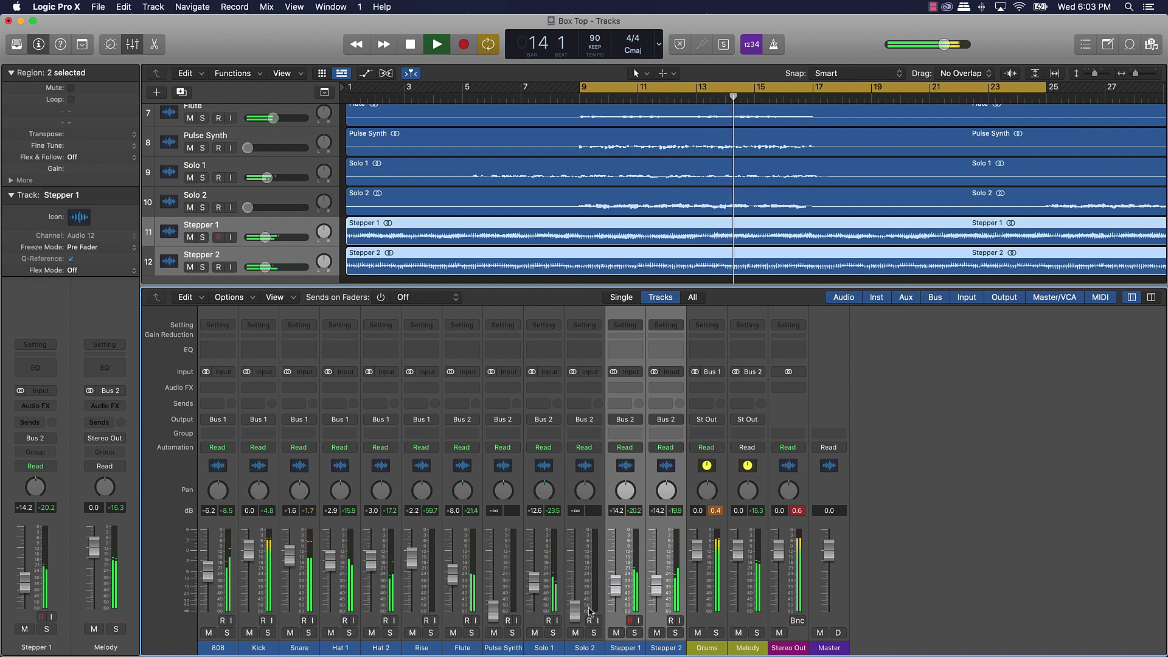
{"action": "left_click_drag", "start_coordinate": [574, 609], "coordinate": [574, 586]}
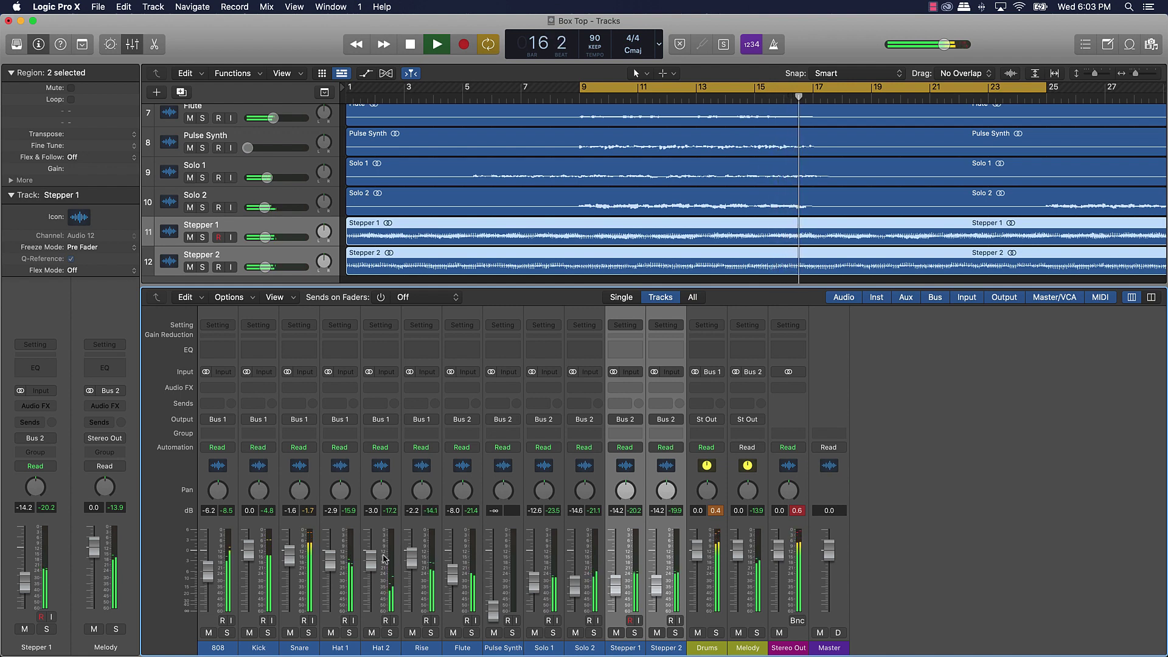
Lower the Rise volume slightly, raise Pulse Synth to -11.0 dB, and stop playback
{"action": "left_click_drag", "start_coordinate": [412, 557], "coordinate": [411, 565]}
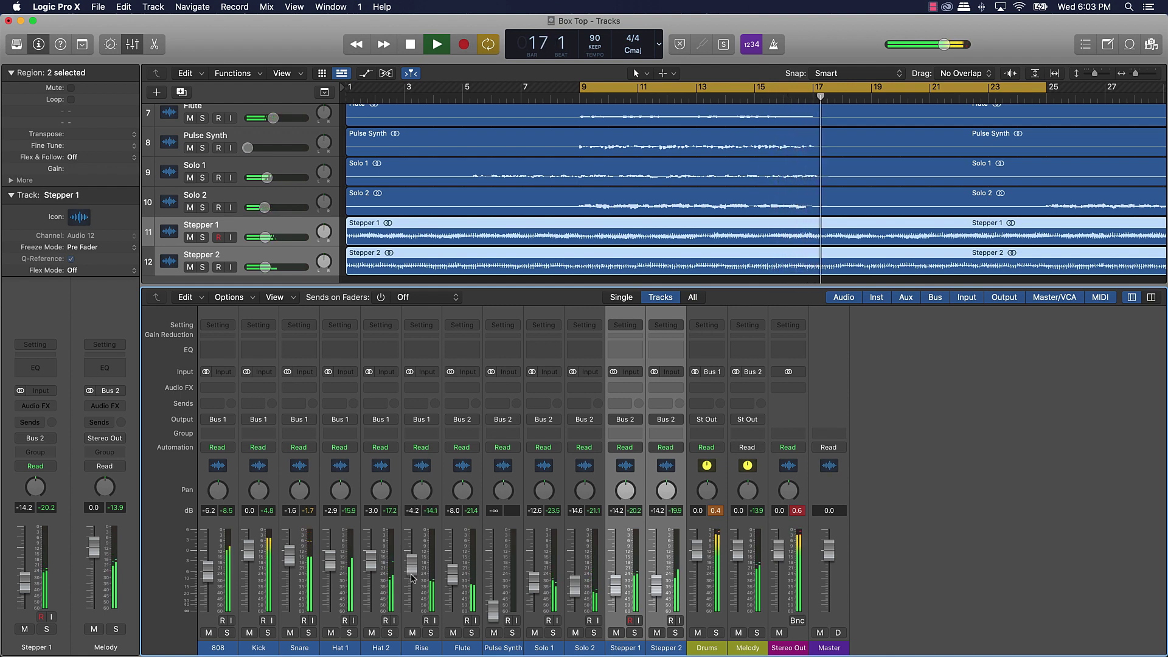
{"action": "left_click_drag", "start_coordinate": [492, 610], "coordinate": [488, 579]}
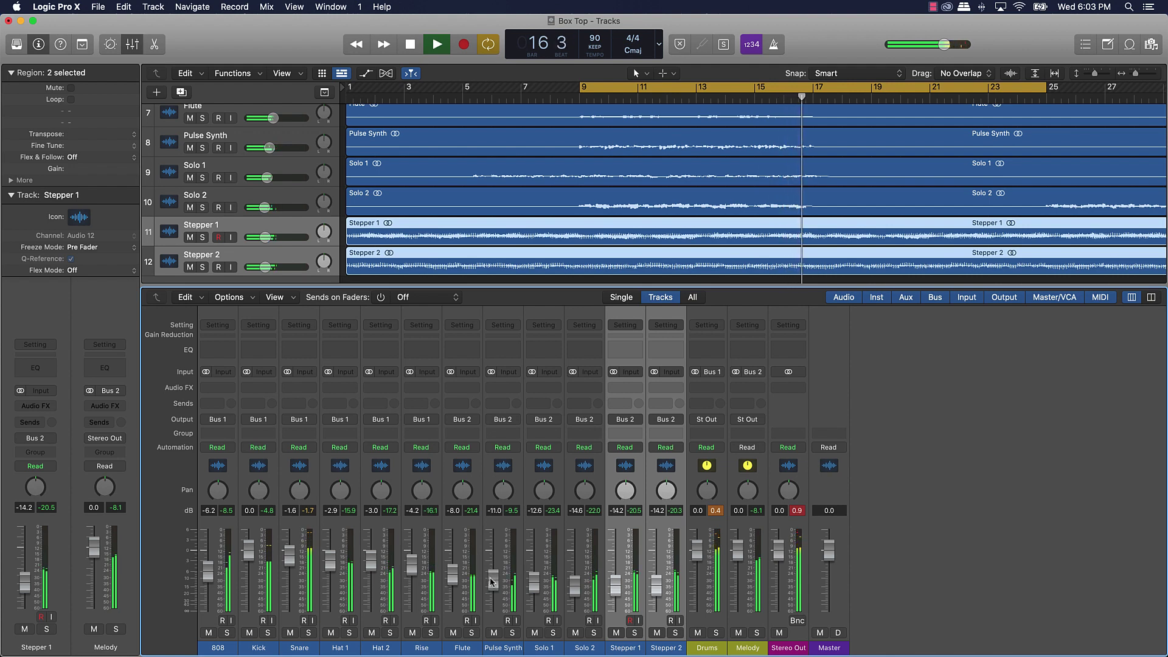
{"action": "key", "text": "space"}
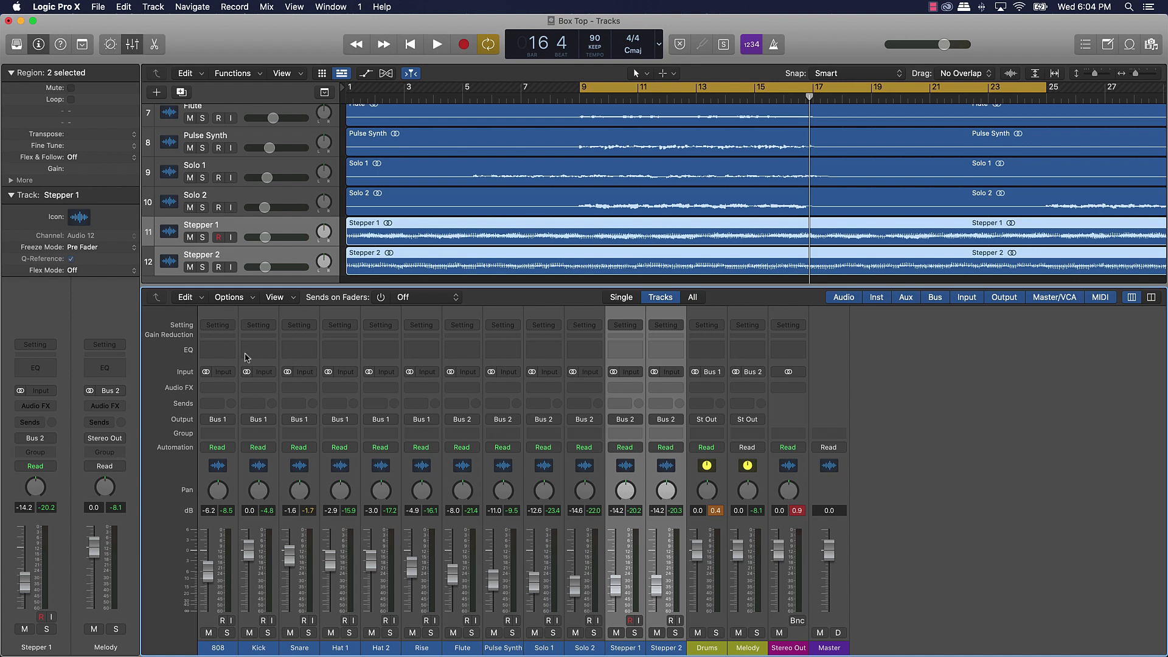
Add a Channel EQ with factory default settings to the Kick channel
{"action": "left_click", "coordinate": [271, 352]}
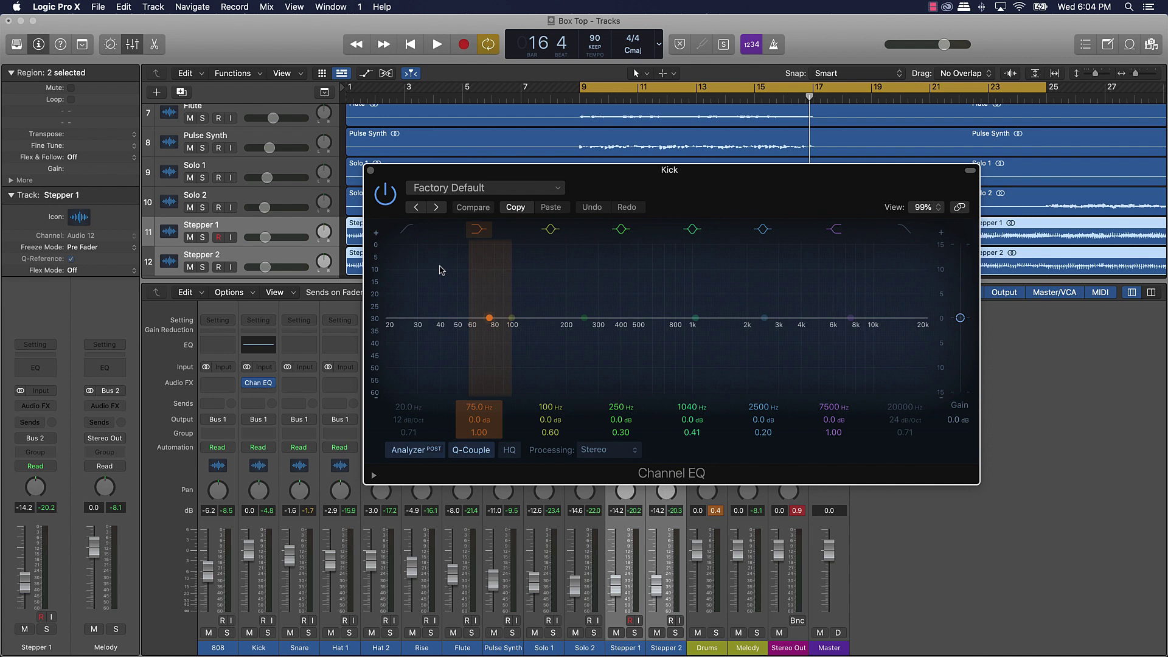
{"action": "left_click", "coordinate": [370, 170]}
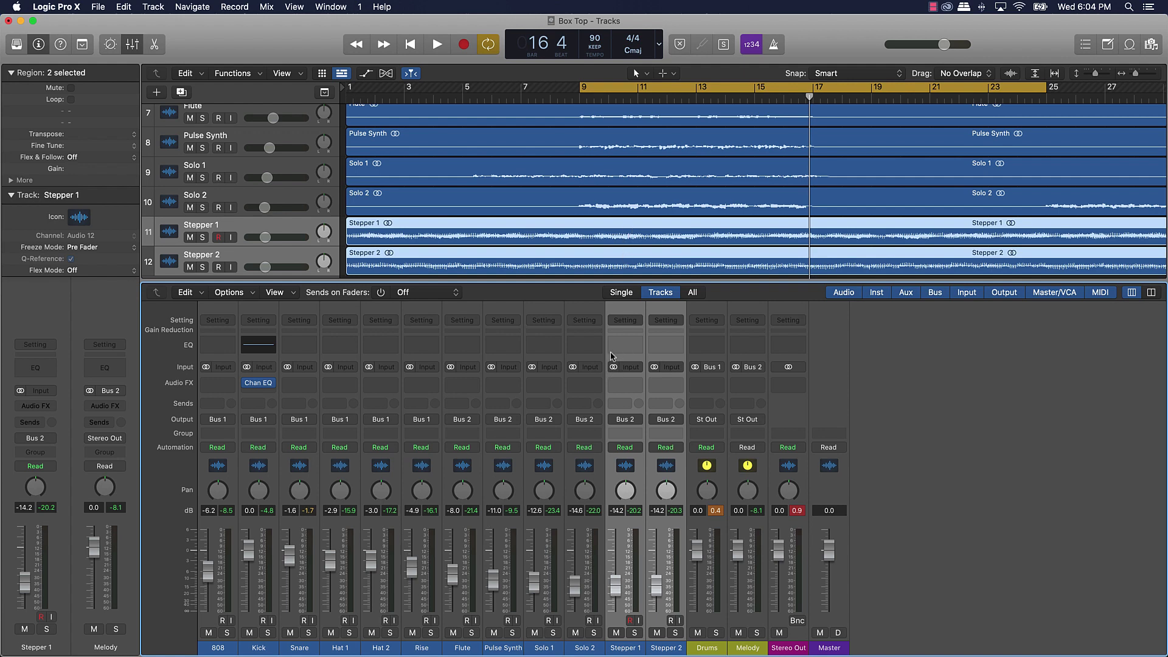
Add a Channel EQ to Flute and set its 48 dB/Oct low cut to about 370 Hz during playback
{"action": "left_click", "coordinate": [459, 349]}
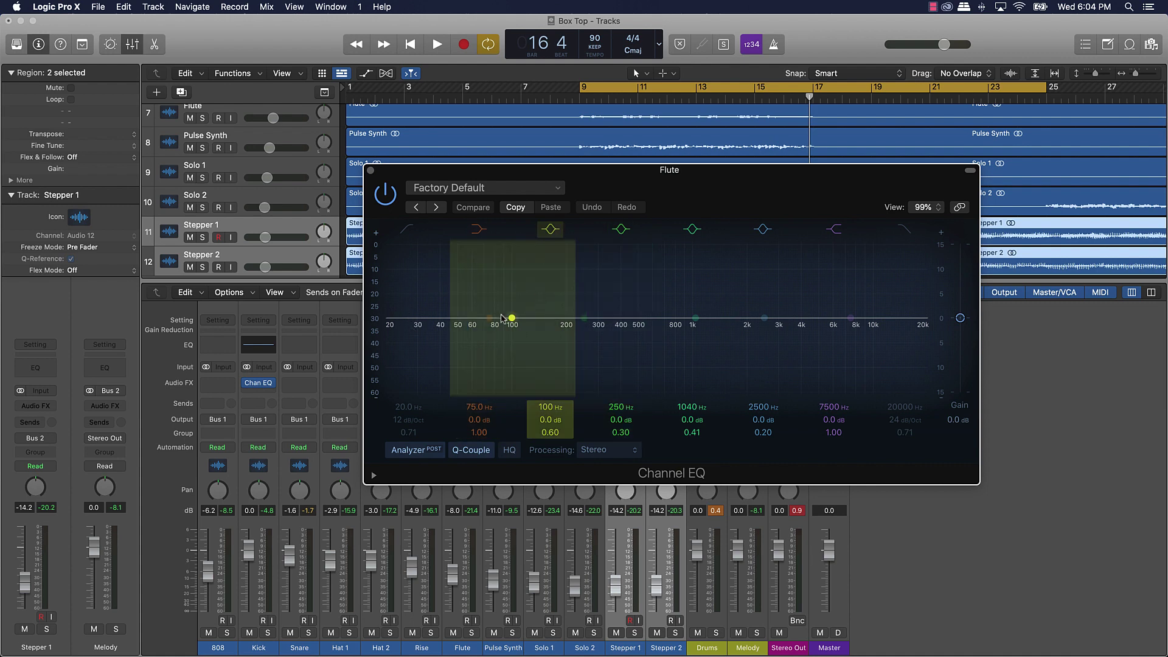
{"action": "left_click", "coordinate": [407, 231]}
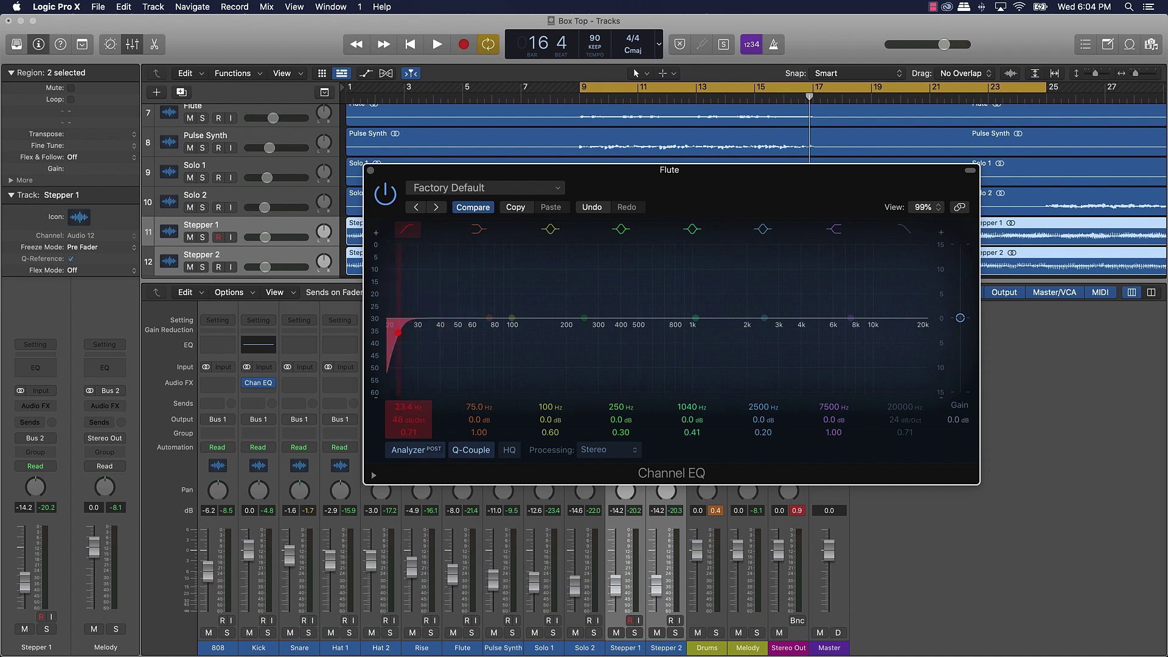
{"action": "left_click_drag", "start_coordinate": [397, 333], "coordinate": [548, 333]}
{"action": "key", "text": "space"}
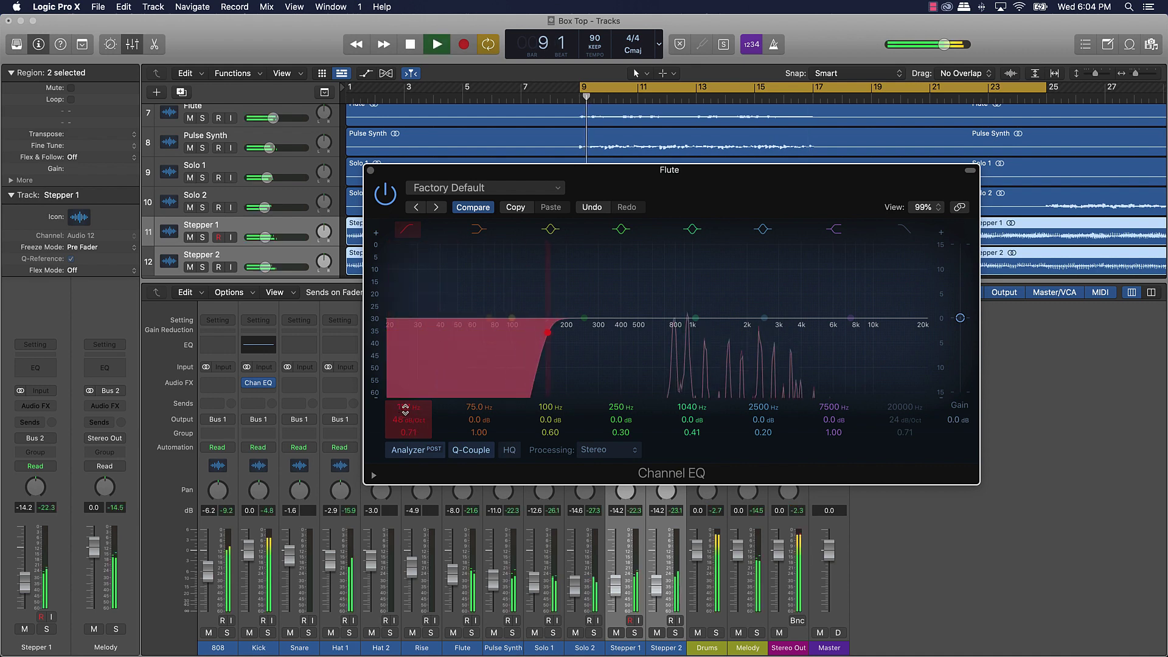
{"action": "left_click_drag", "start_coordinate": [401, 409], "coordinate": [408, 389]}
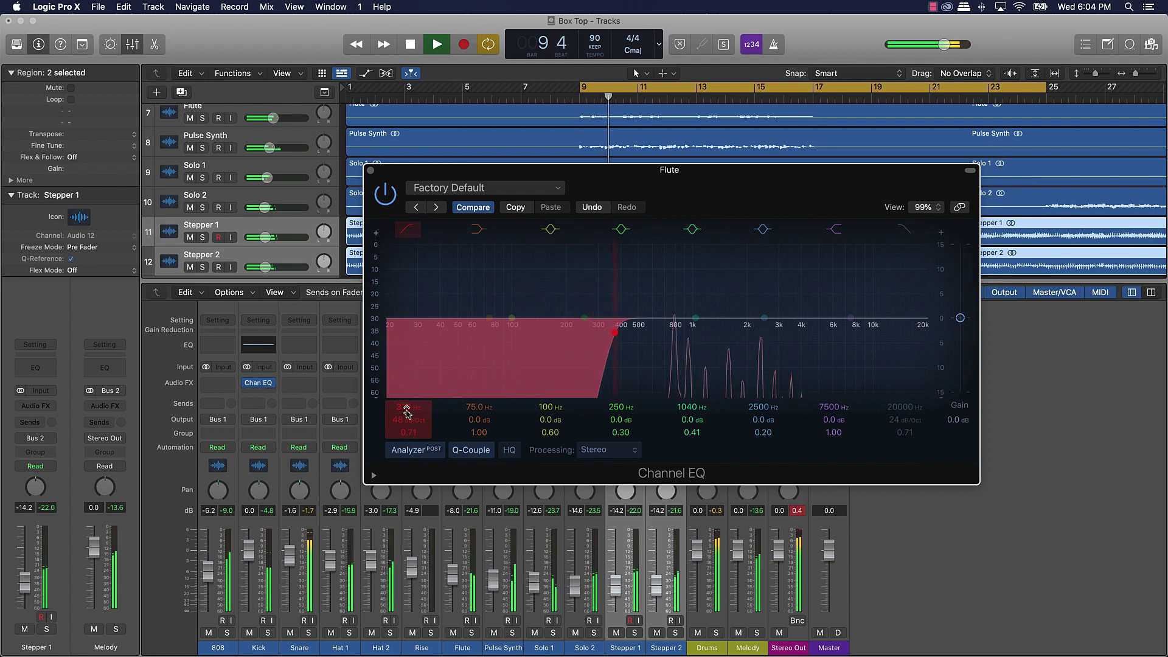
{"action": "left_click", "coordinate": [371, 170]}
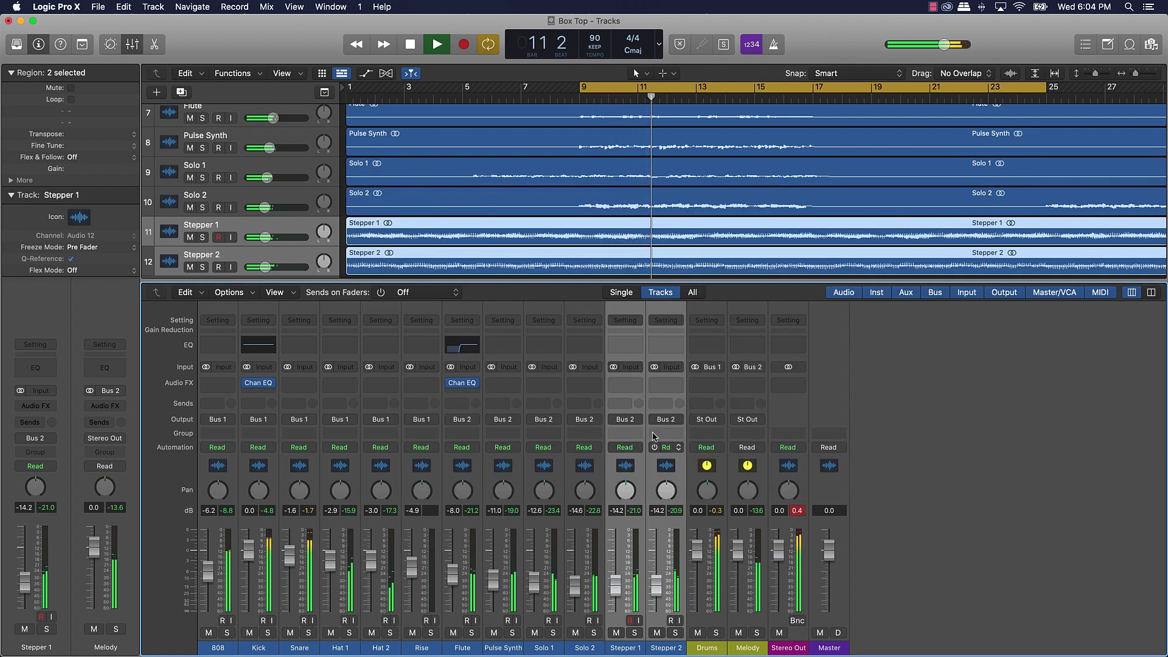
Add a Channel EQ to both Stepper tracks, low-cut Stepper 1 at 264 Hz and 48 dB/Oct, and lower Rise to -5.6 dB
{"action": "left_click", "coordinate": [633, 388]}
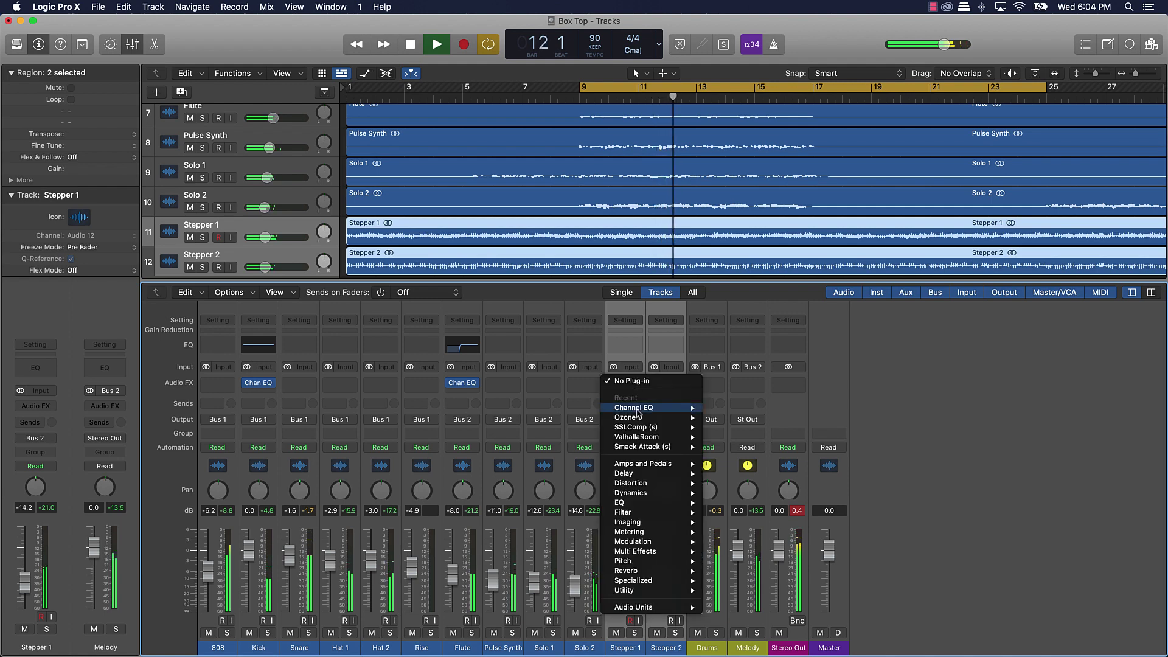
{"action": "mouse_move", "coordinate": [681, 408]}
{"action": "left_click", "coordinate": [719, 410]}
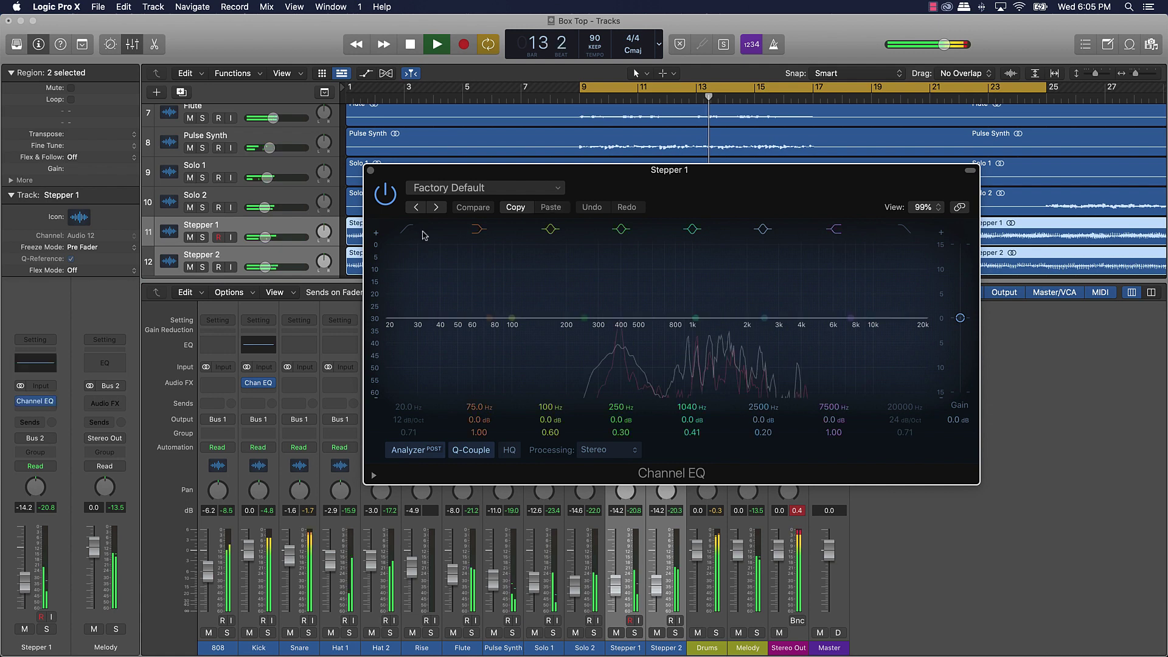
{"action": "left_click", "coordinate": [406, 228]}
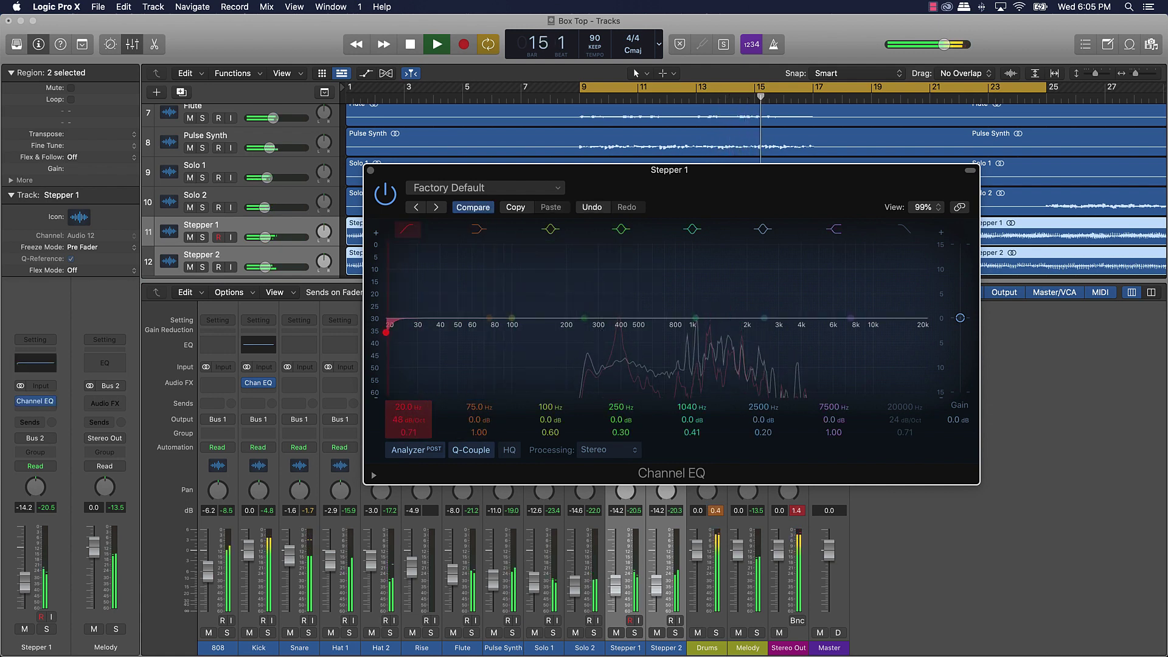
{"action": "left_click_drag", "start_coordinate": [385, 332], "coordinate": [589, 332]}
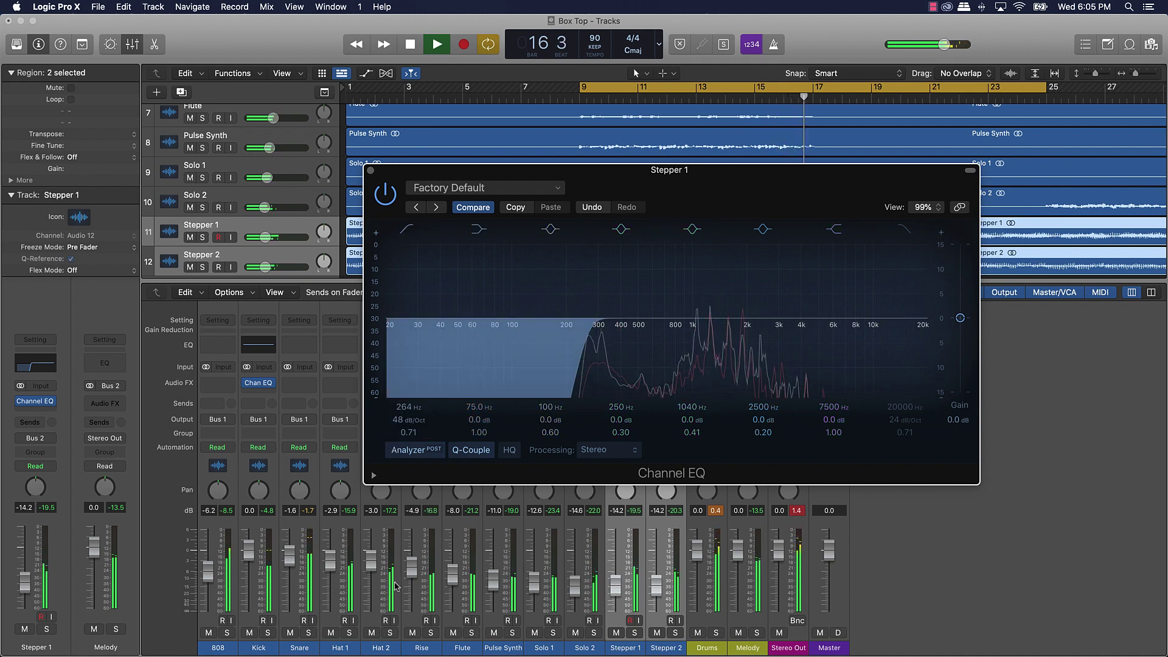
{"action": "left_click_drag", "start_coordinate": [409, 572], "coordinate": [409, 574]}
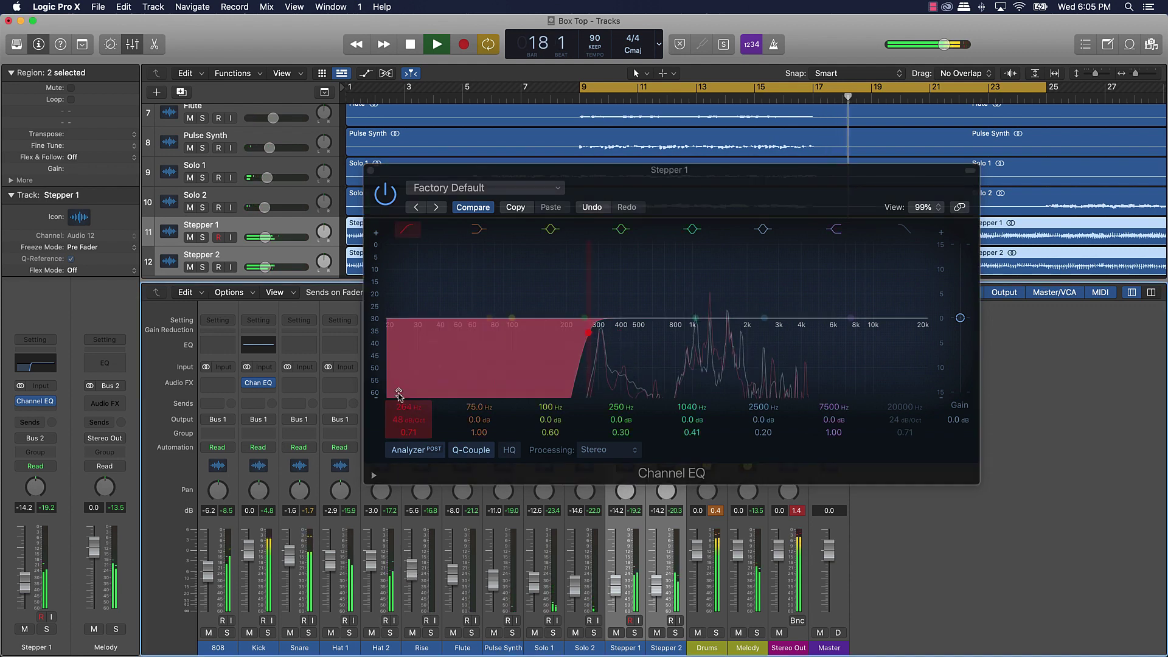
Raise Stepper 1's low-cut frequency to 386 Hz and copy its Channel EQ onto Stepper 2
{"action": "left_click_drag", "start_coordinate": [402, 404], "coordinate": [401, 393]}
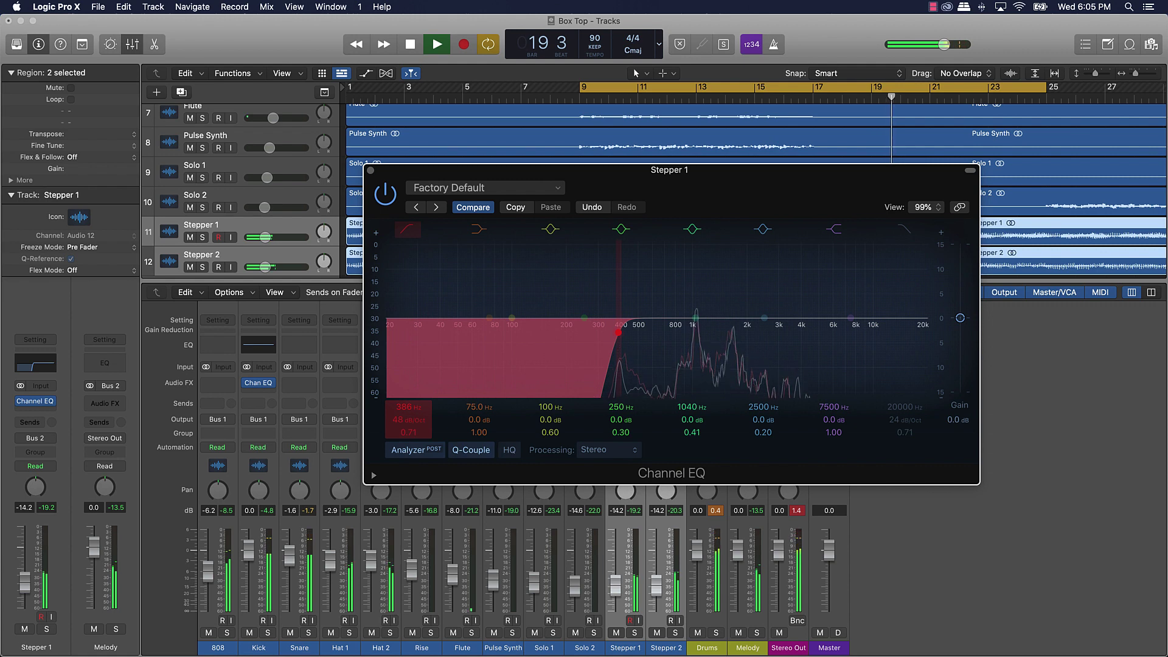
{"action": "left_click", "coordinate": [369, 171]}
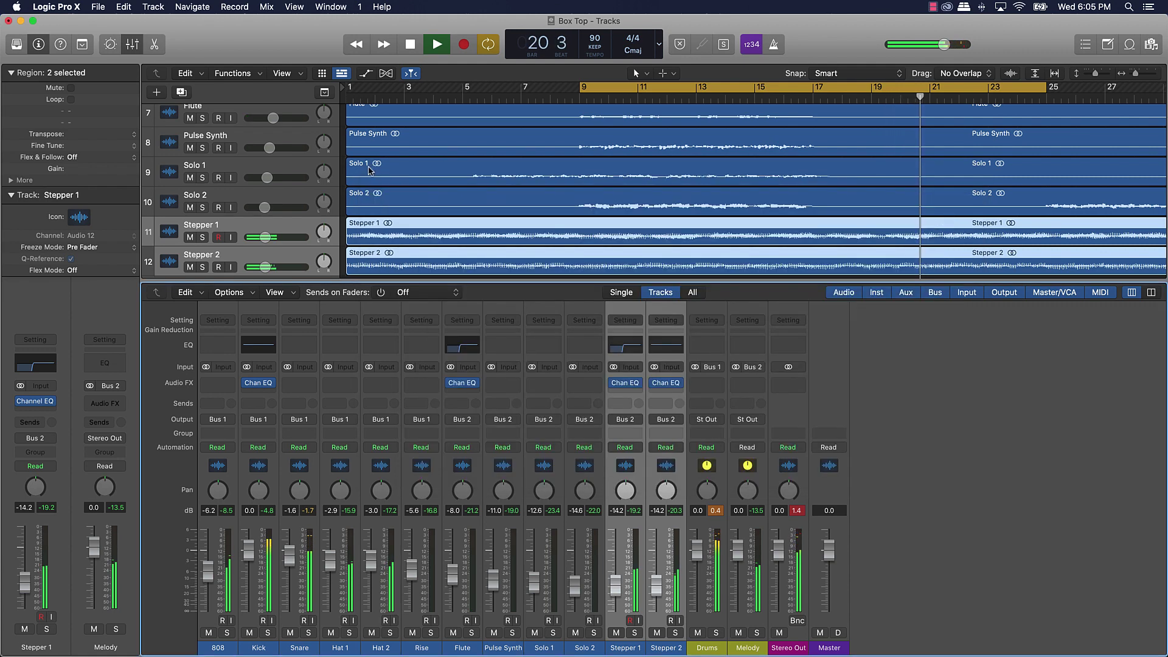
{"action": "left_click", "coordinate": [632, 533]}
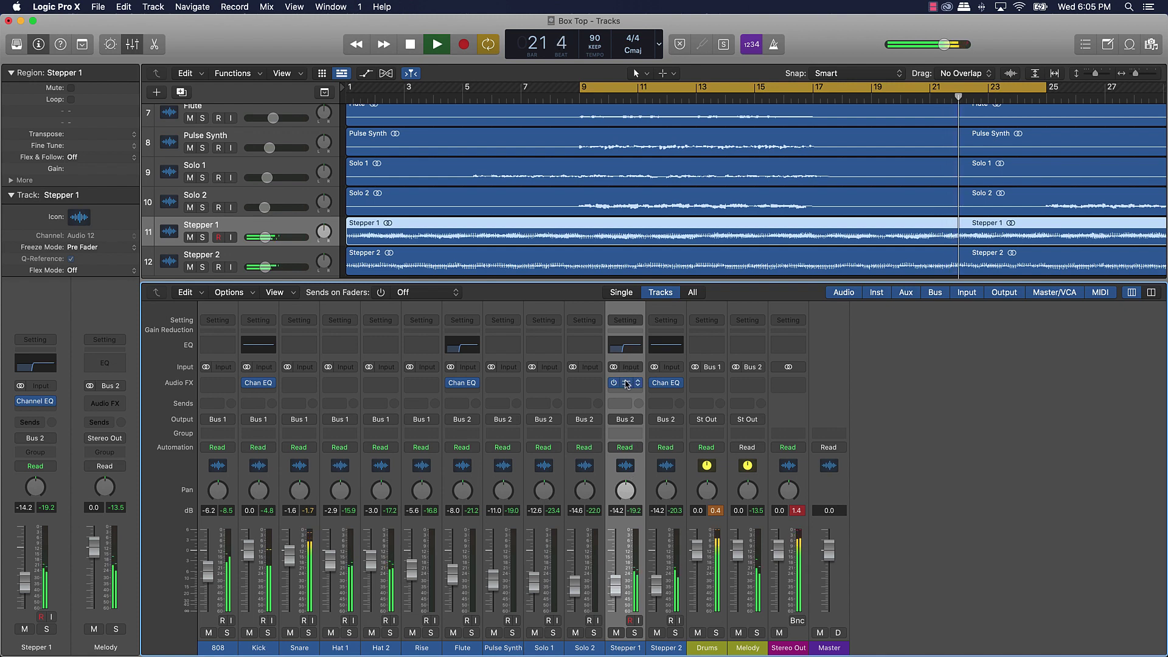
{"action": "left_click_drag", "start_coordinate": [626, 384], "coordinate": [665, 384]}
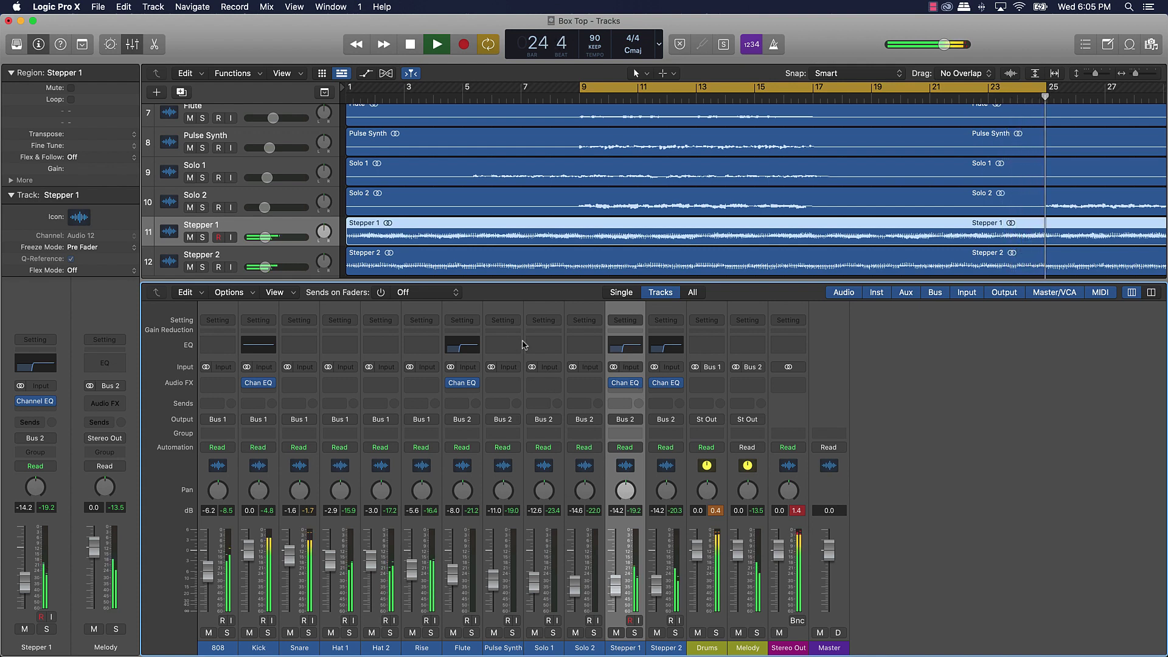
Add a Channel EQ to Solo 1 with a low cut at 161 Hz and a 36 dB/Oct slope
{"action": "left_click", "coordinate": [540, 345]}
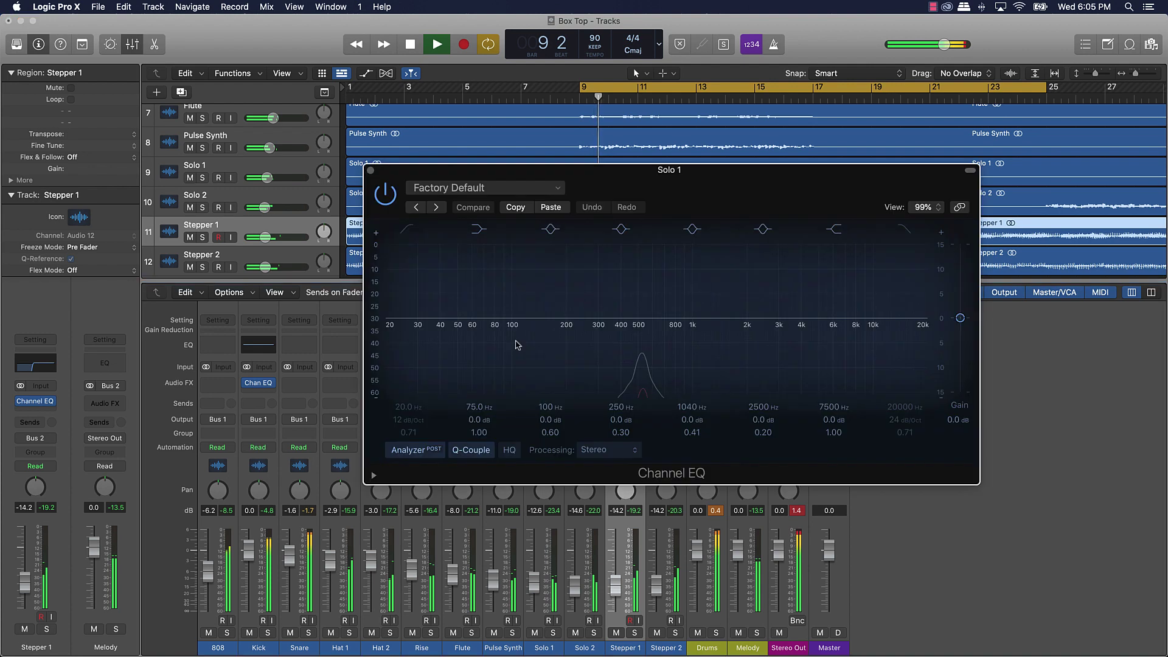
{"action": "left_click", "coordinate": [405, 230]}
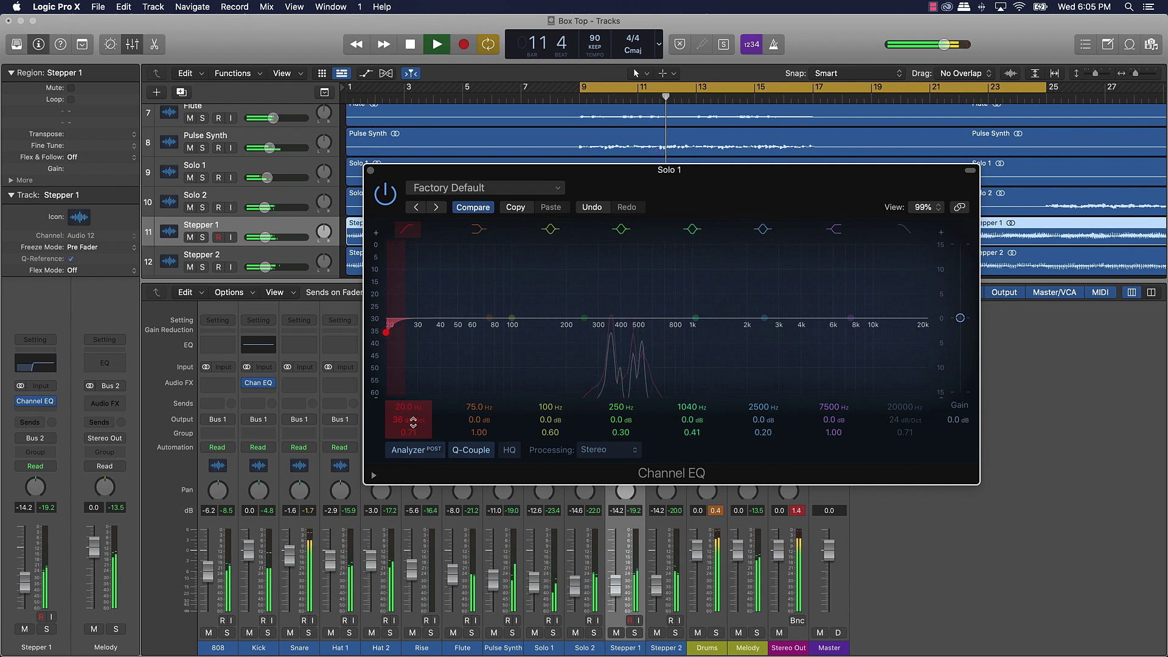
{"action": "left_click_drag", "start_coordinate": [400, 406], "coordinate": [400, 371]}
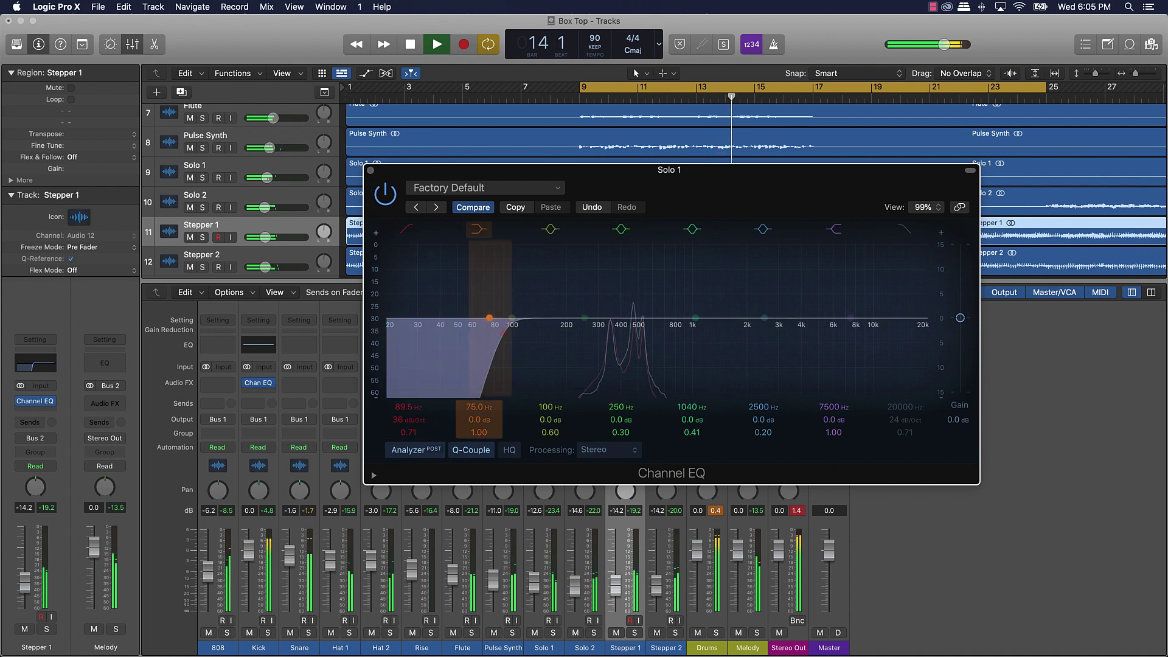
{"action": "left_click_drag", "start_coordinate": [408, 409], "coordinate": [408, 395]}
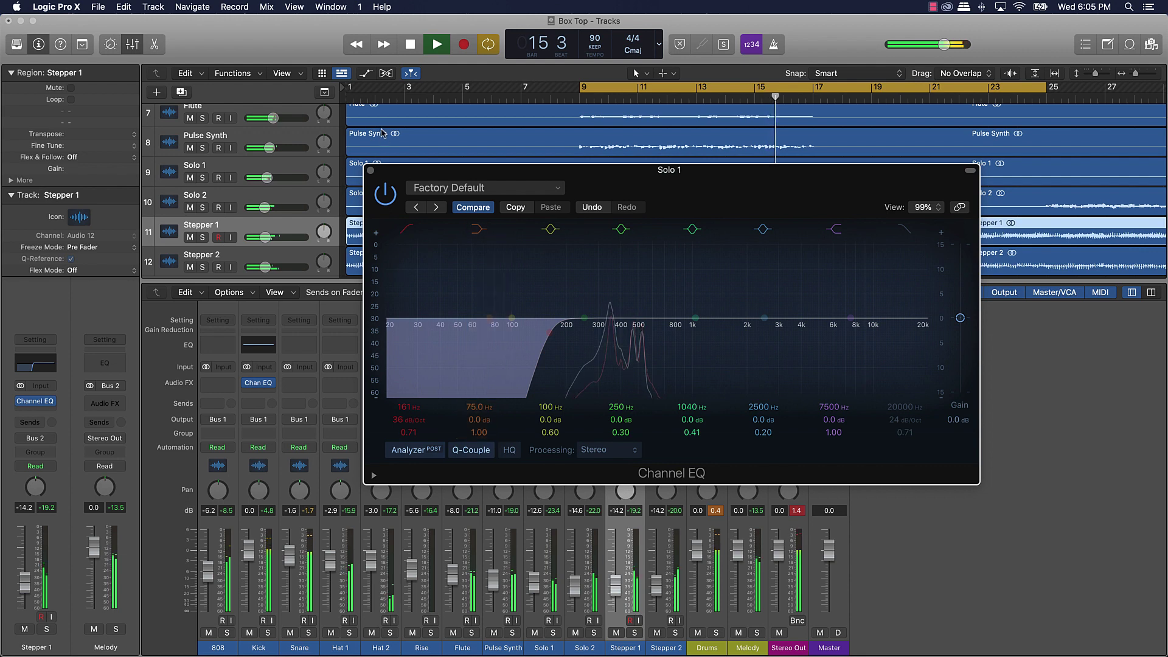
{"action": "key", "text": "super+w"}
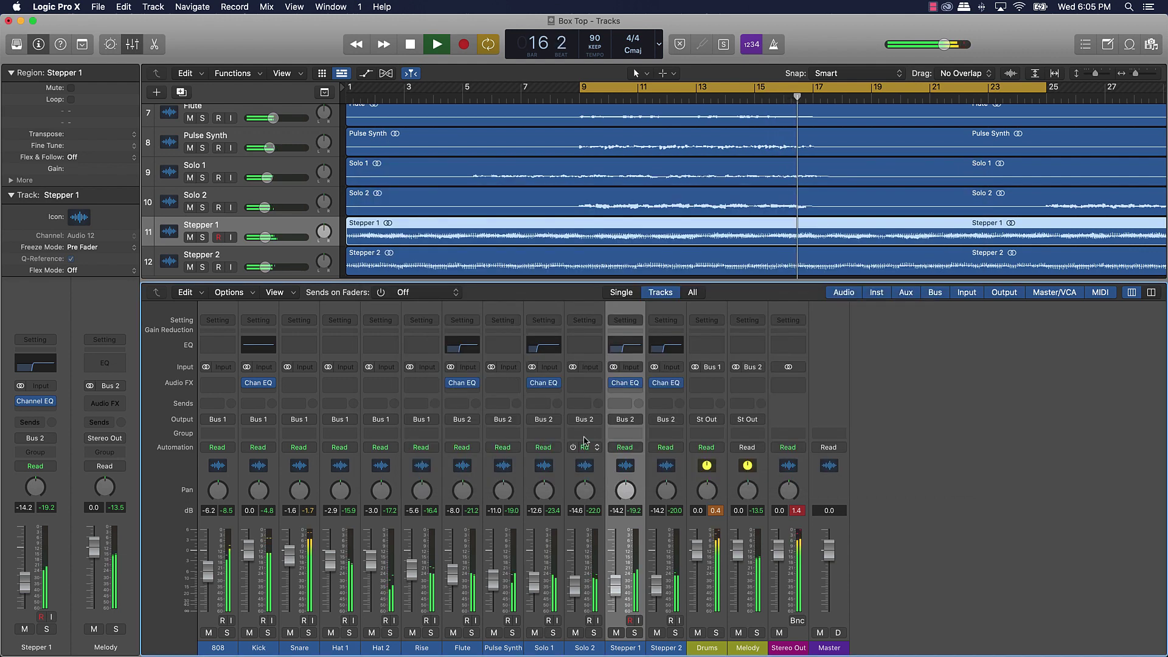
Copy Solo 1's Channel EQ to Solo 2 and raise the copy's low-cut frequency to about 280 Hz
{"action": "left_click_drag", "start_coordinate": [549, 381], "coordinate": [586, 384]}
{"action": "key", "text": "Return"}
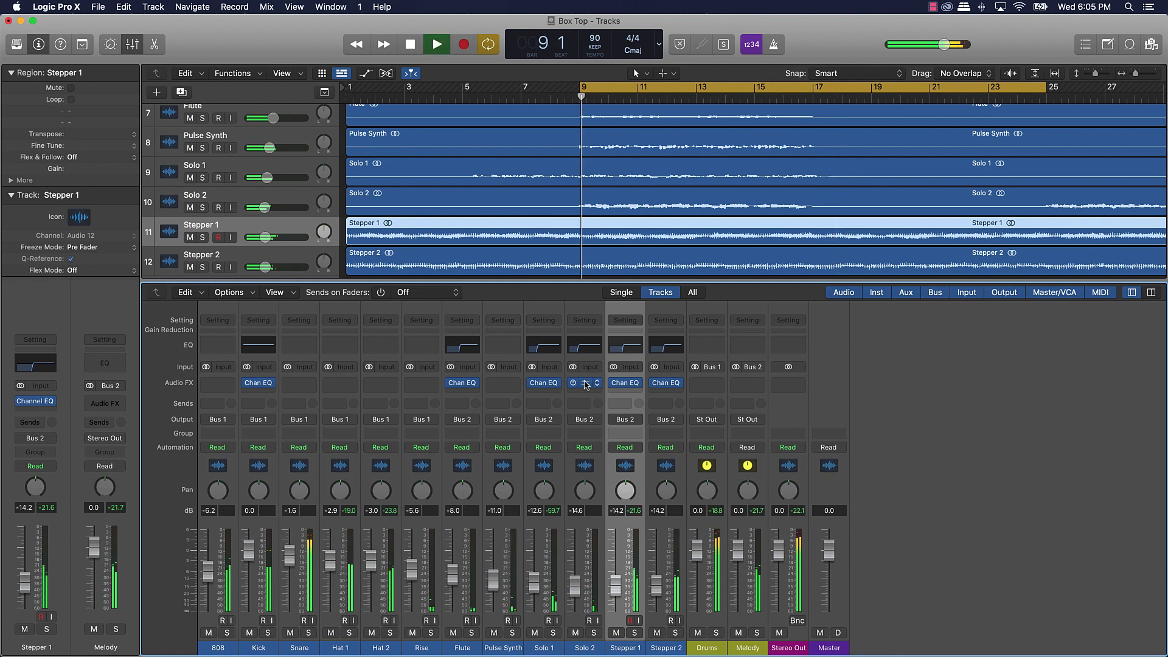
{"action": "left_click", "coordinate": [584, 347]}
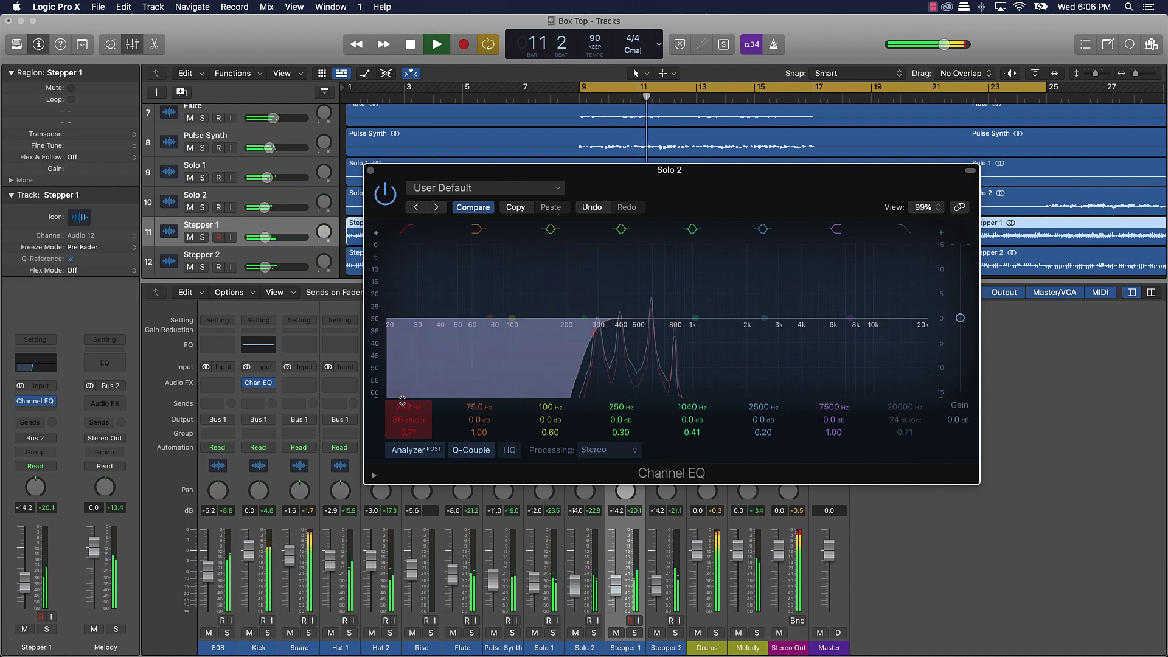
{"action": "left_click", "coordinate": [370, 171]}
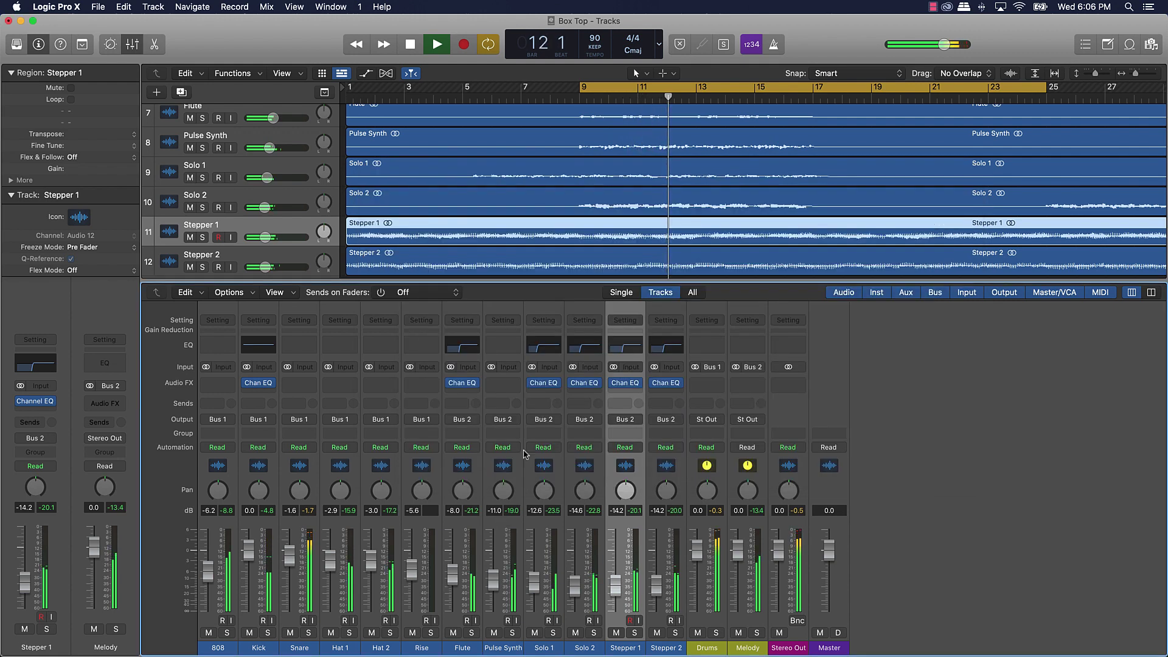
Add a Channel EQ to Pulse Synth with a low cut at 199 Hz and 48 dB/Oct, and stop playback
{"action": "left_click", "coordinate": [508, 345]}
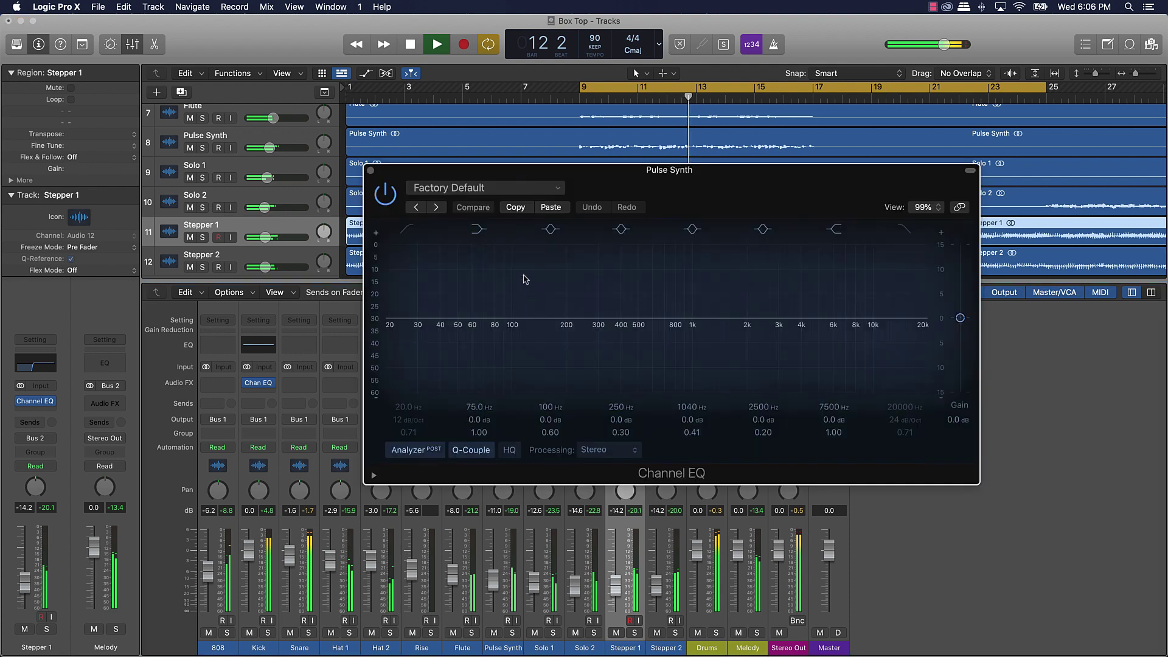
{"action": "left_click", "coordinate": [408, 229]}
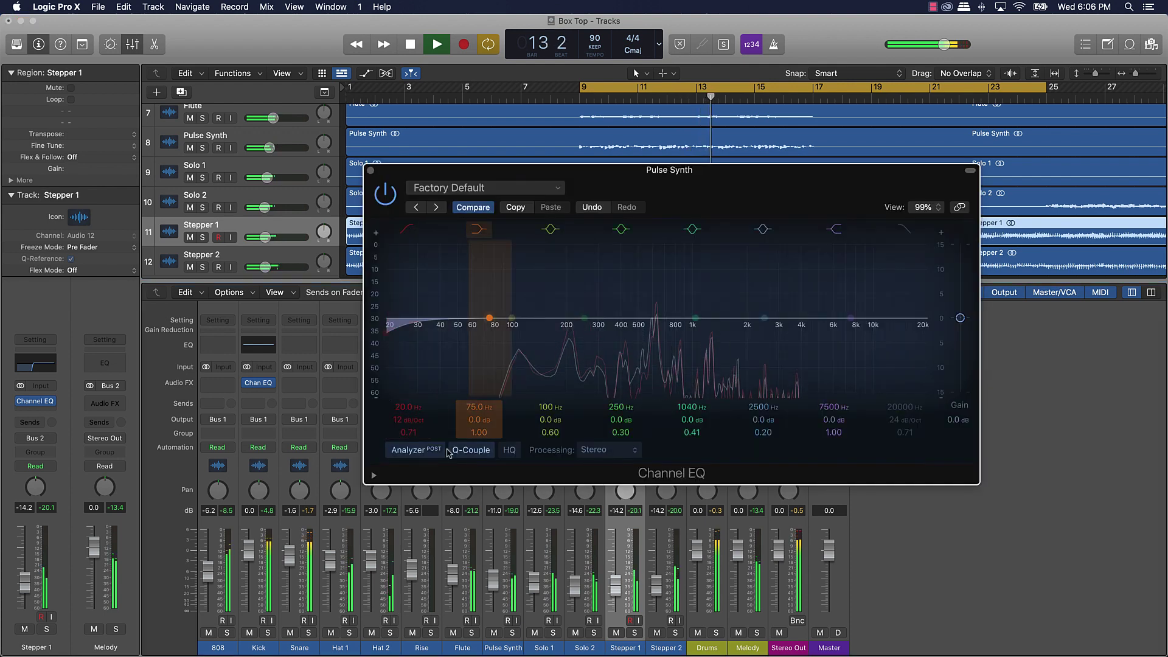
{"action": "mouse_move", "coordinate": [426, 415]}
{"action": "left_mouse_down"}
{"action": "mouse_move", "coordinate": [403, 406]}
{"action": "mouse_move", "coordinate": [402, 358]}
{"action": "left_mouse_up"}
{"action": "key", "text": "space"}
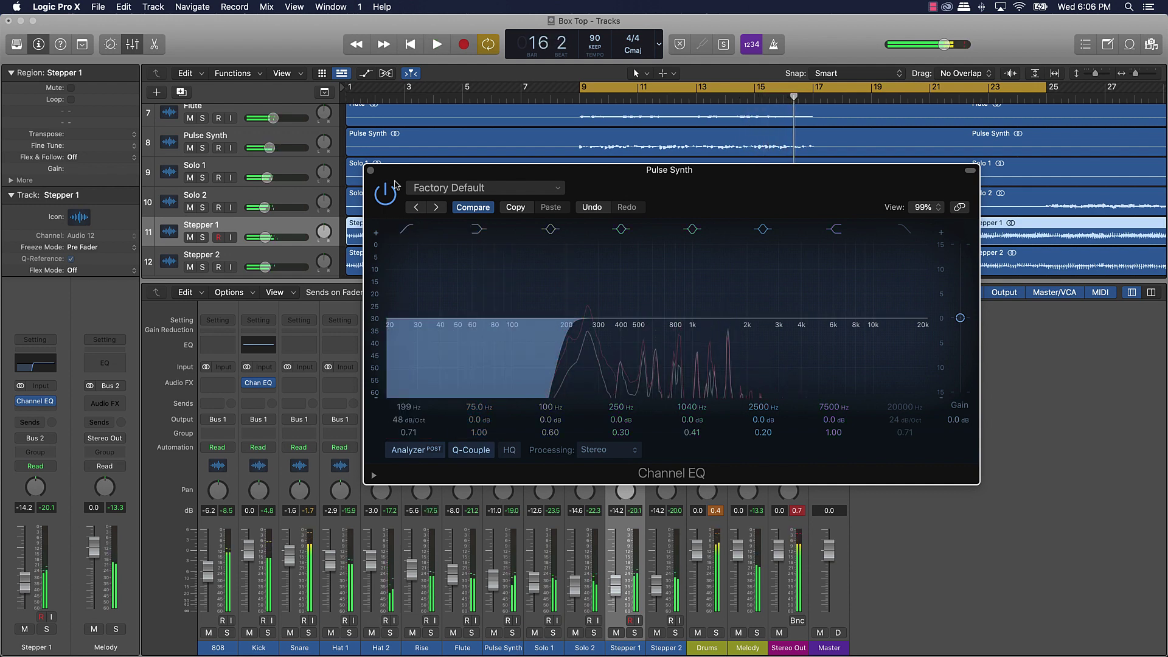
{"action": "left_click", "coordinate": [370, 172]}
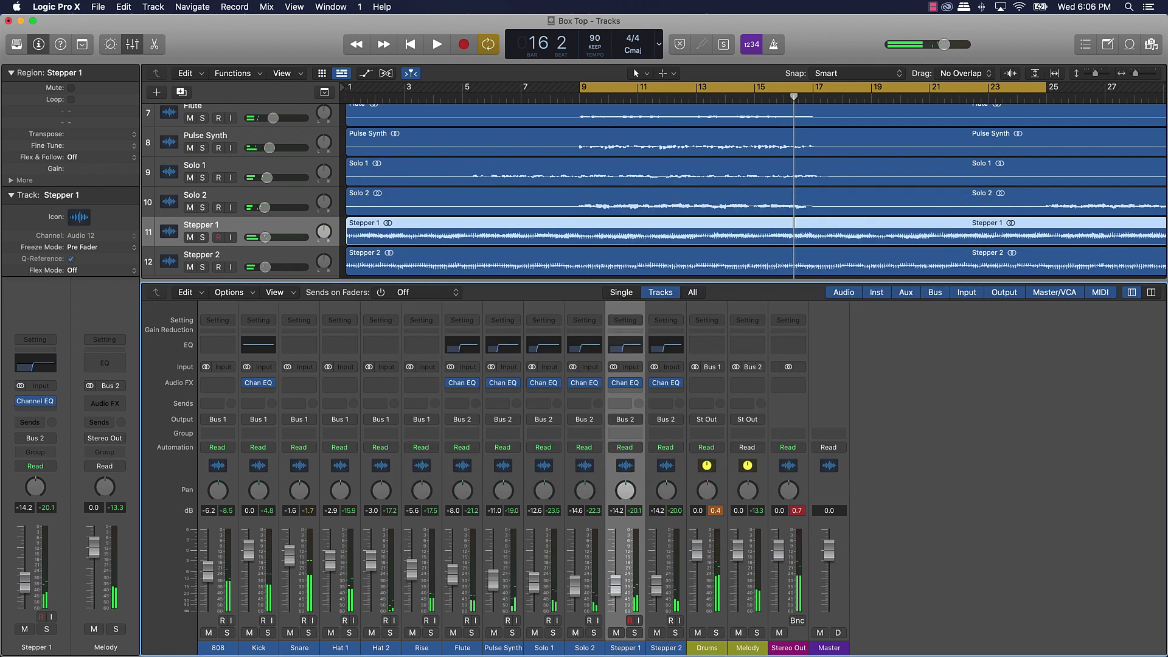
{"action": "left_click", "coordinate": [344, 190]}
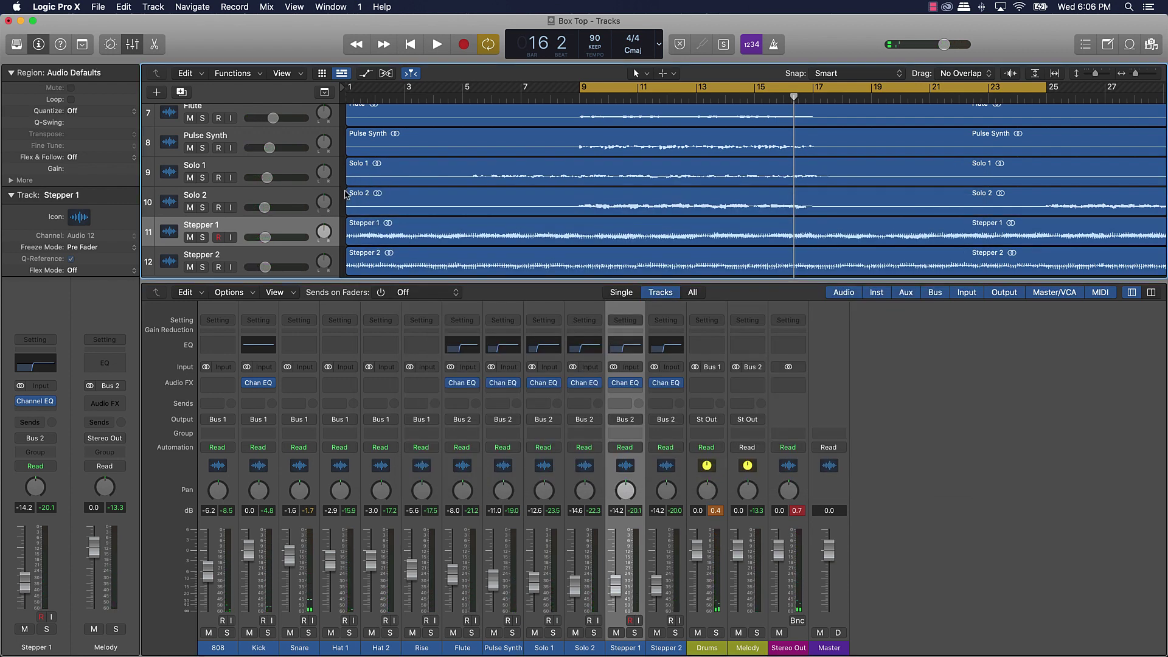
Add a Channel EQ to Rise with a 685 Hz, 36 dB/Oct low cut and copy it to Hat 2, Hat 1 and Snare
{"action": "left_click", "coordinate": [424, 352]}
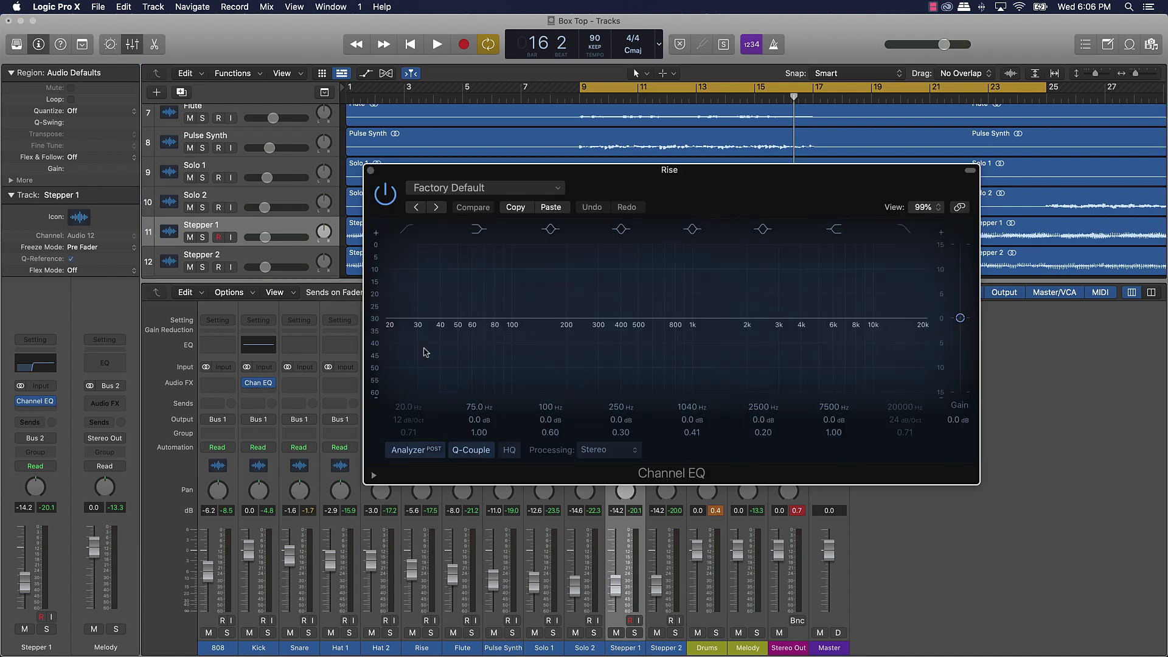
{"action": "left_click", "coordinate": [407, 235]}
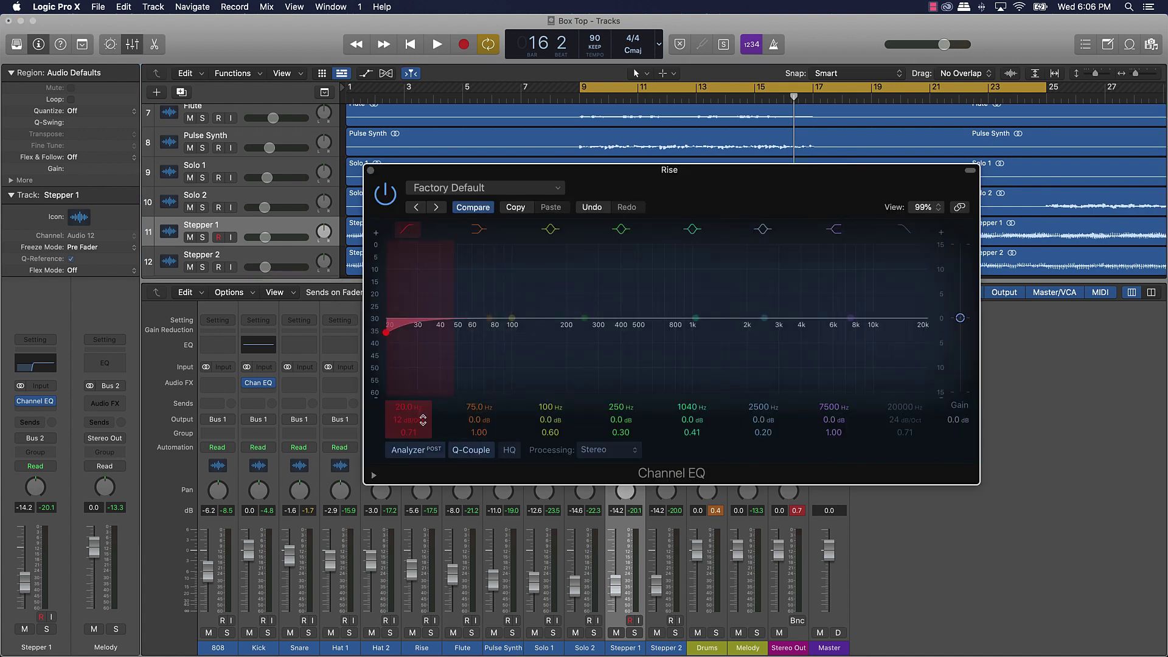
{"action": "mouse_move", "coordinate": [416, 406]}
{"action": "left_mouse_down"}
{"action": "mouse_move", "coordinate": [416, 378]}
{"action": "mouse_move", "coordinate": [424, 415]}
{"action": "left_mouse_up"}
{"action": "key", "text": "space"}
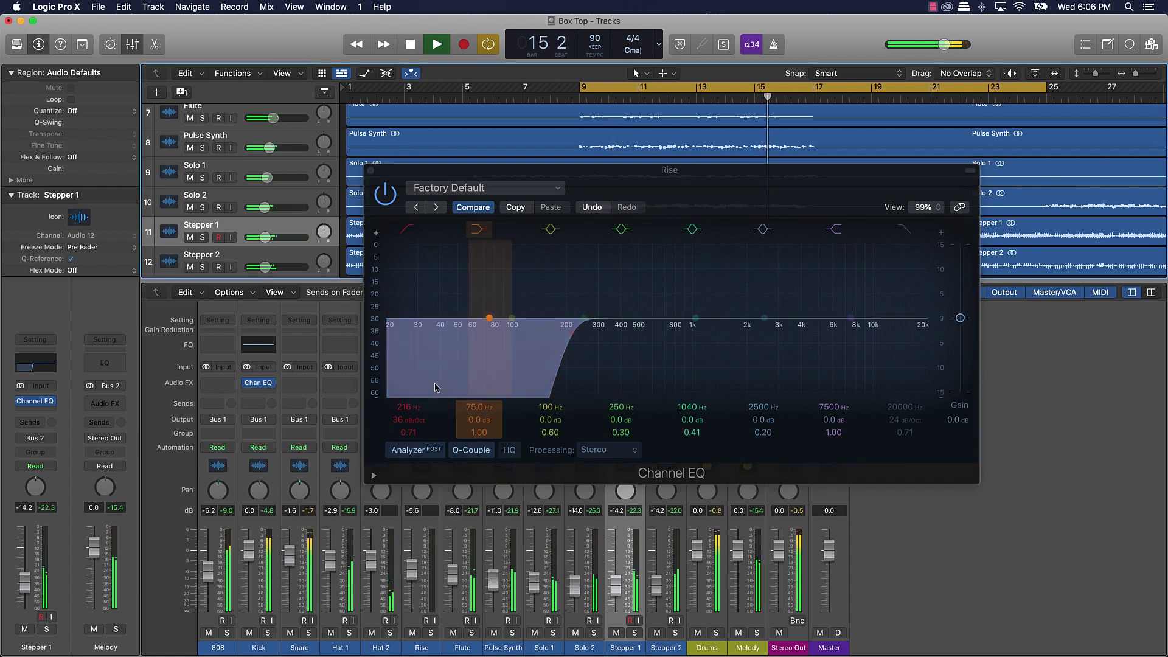
{"action": "left_click_drag", "start_coordinate": [402, 405], "coordinate": [403, 362]}
{"action": "key", "text": "space"}
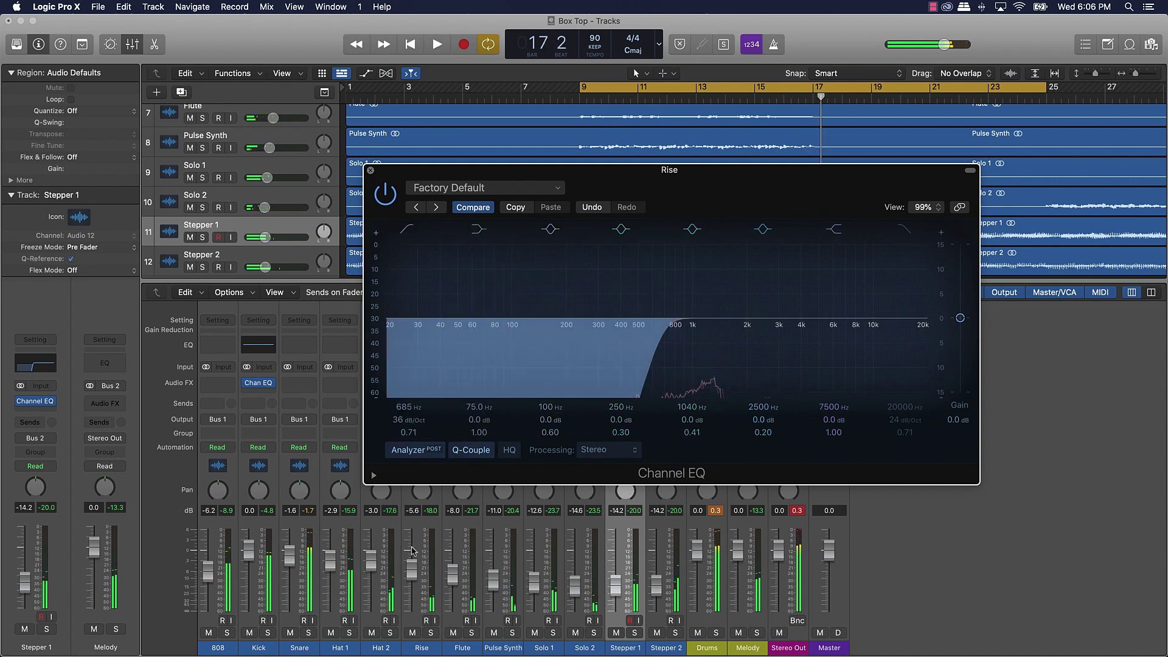
{"action": "key", "text": "super+w"}
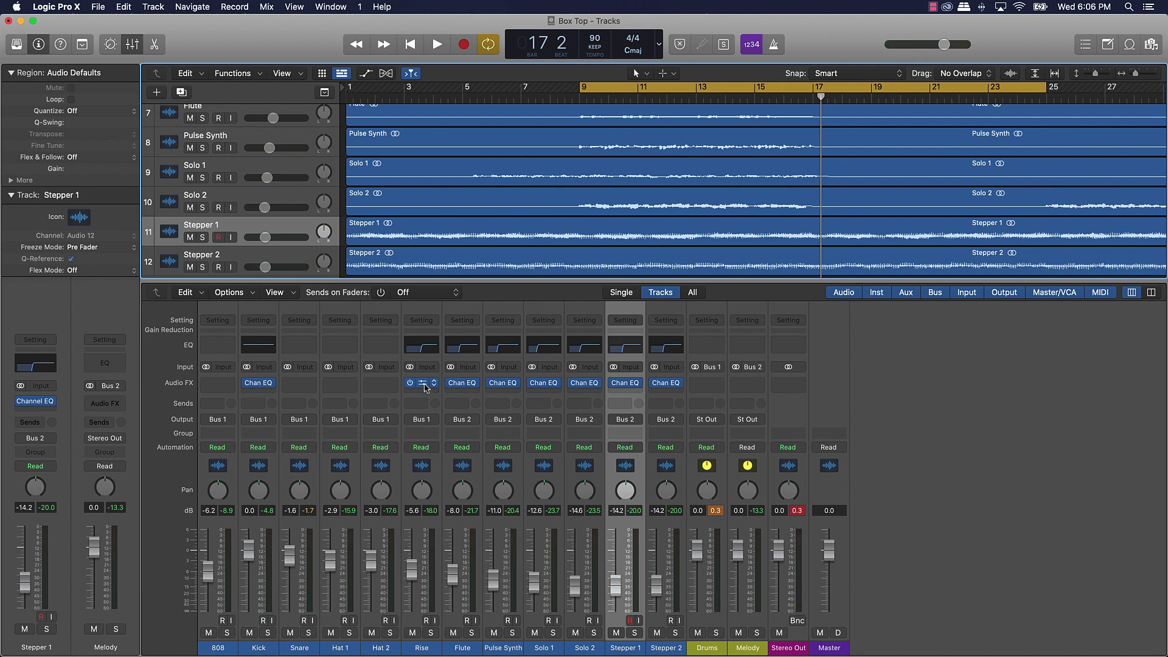
{"action": "left_click_drag", "start_coordinate": [425, 389], "coordinate": [340, 388]}
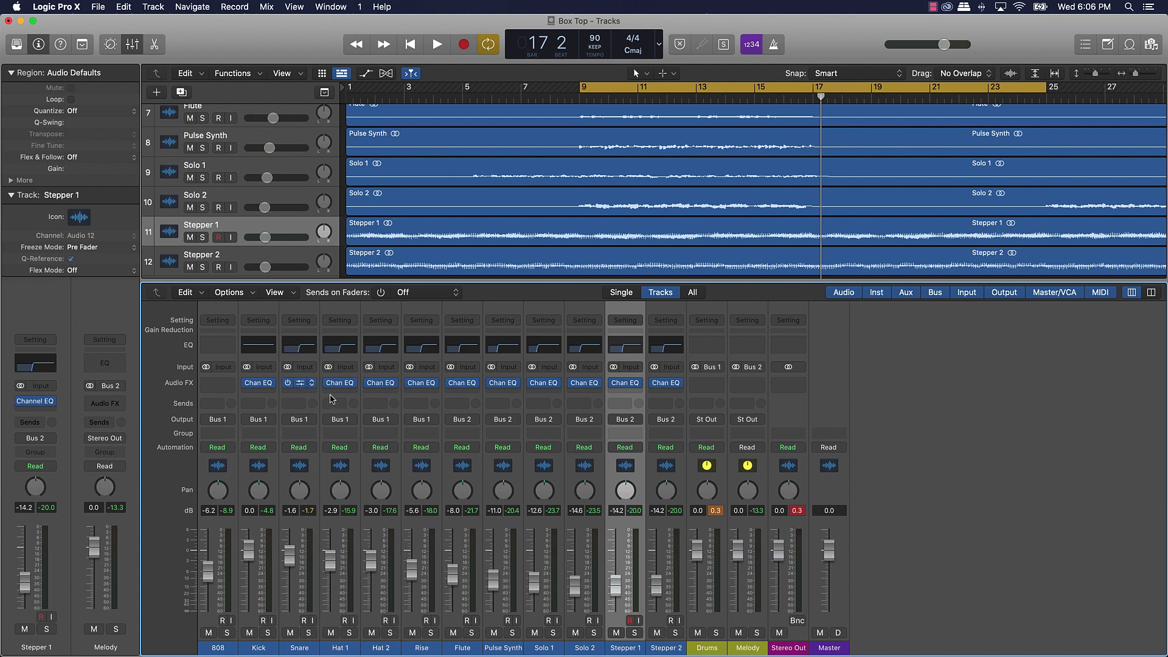
Lower the Snare's Channel EQ low-cut frequency to about 280 Hz at 36 dB/Oct and audition it in the mix
{"action": "left_click", "coordinate": [299, 383]}
{"action": "mouse_move", "coordinate": [401, 407]}
{"action": "left_mouse_down"}
{"action": "mouse_move", "coordinate": [401, 416]}
{"action": "mouse_move", "coordinate": [401, 404]}
{"action": "left_mouse_up"}
{"action": "key", "text": "space"}
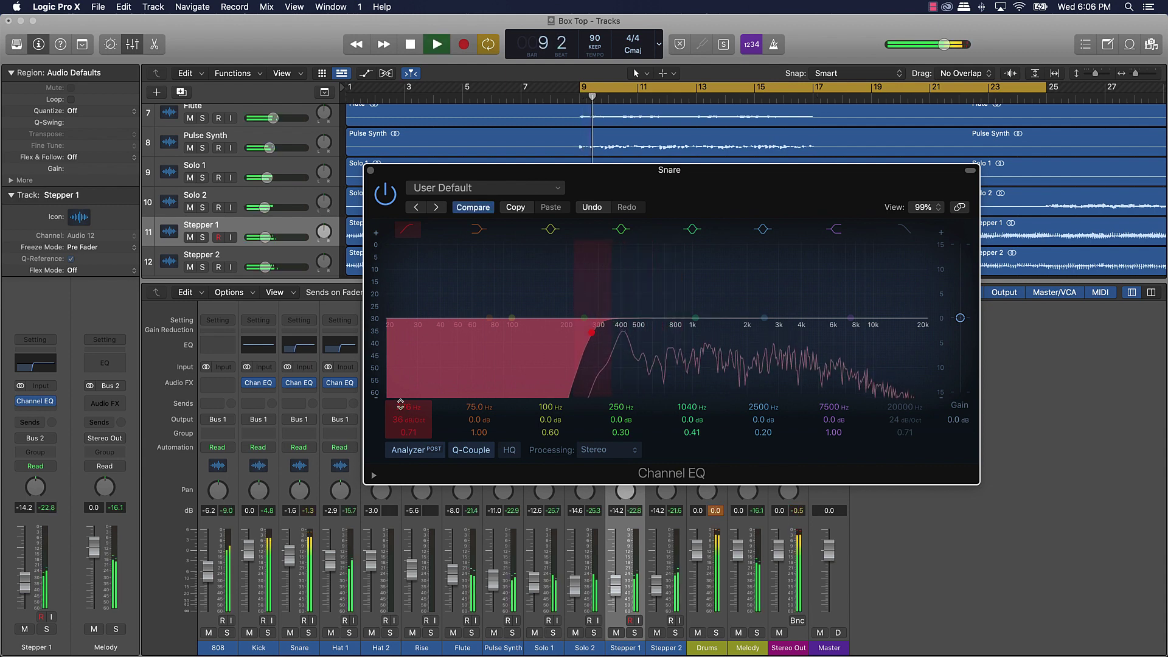
{"action": "left_click", "coordinate": [371, 170]}
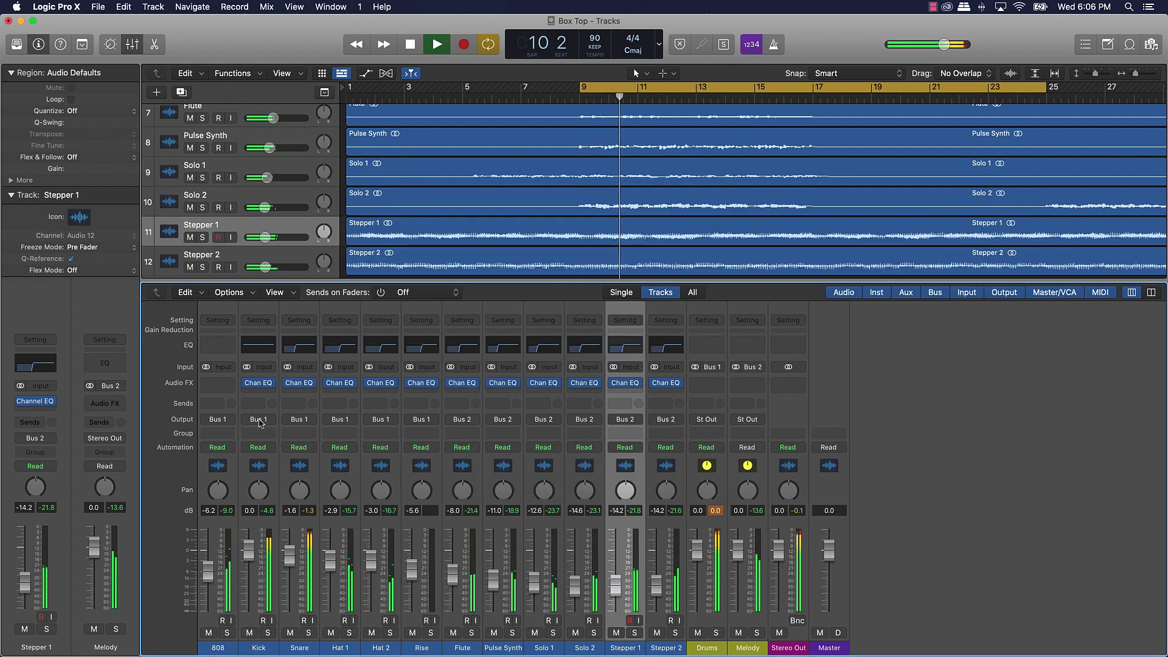
Enable a low cut at 31.4 Hz with a 48 dB/Oct slope in the Kick's Channel EQ and resume playback
{"action": "left_click", "coordinate": [258, 348]}
{"action": "key", "text": "space"}
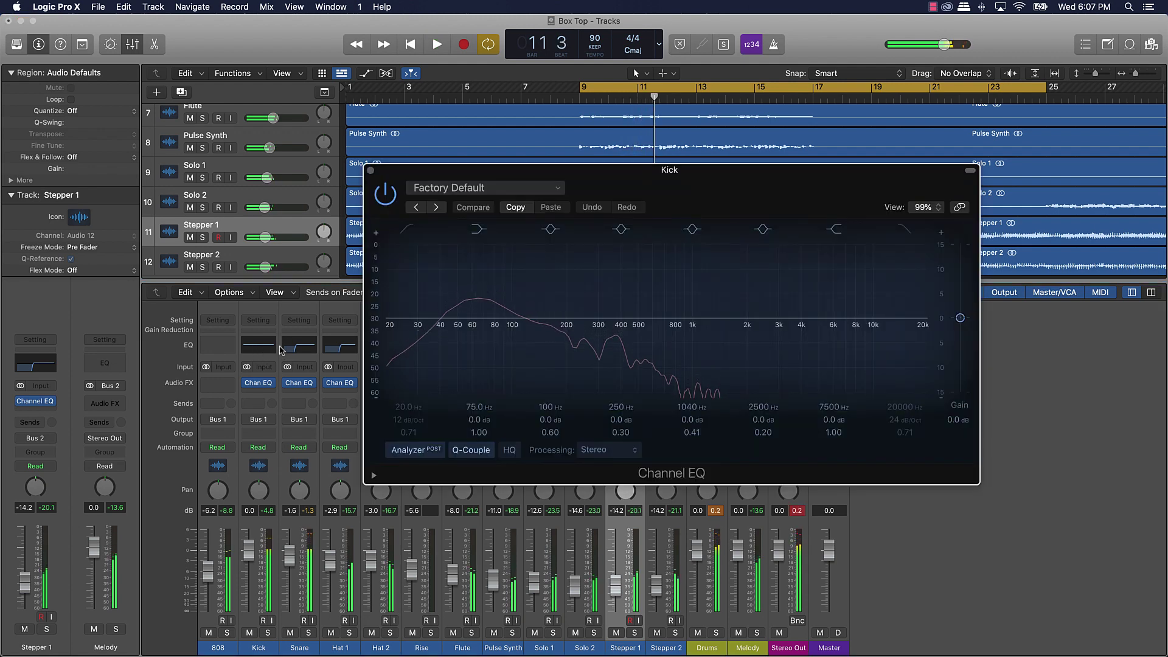
{"action": "left_click", "coordinate": [406, 231]}
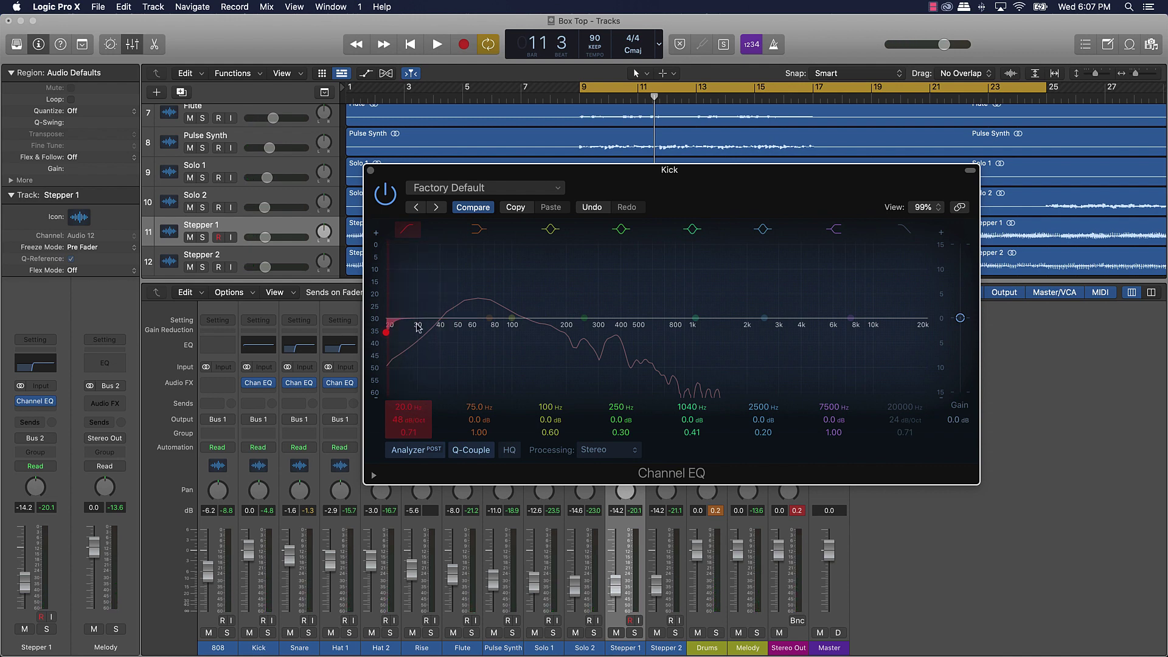
{"action": "left_click_drag", "start_coordinate": [408, 411], "coordinate": [408, 394]}
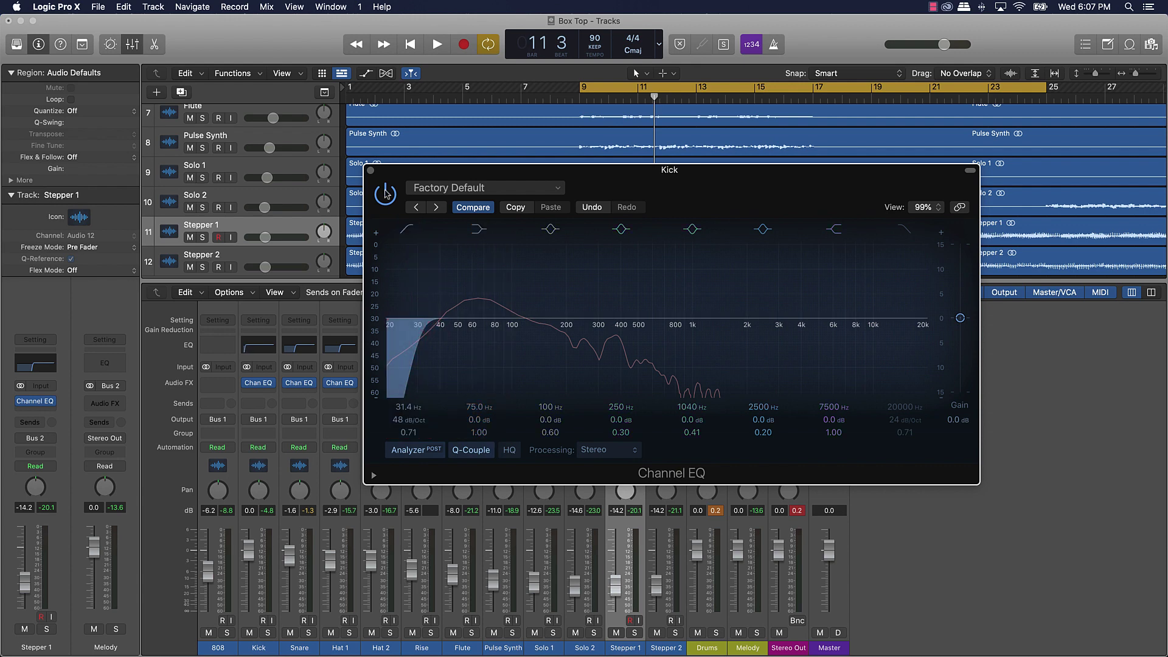
{"action": "key", "text": "space"}
{"action": "left_click", "coordinate": [370, 171]}
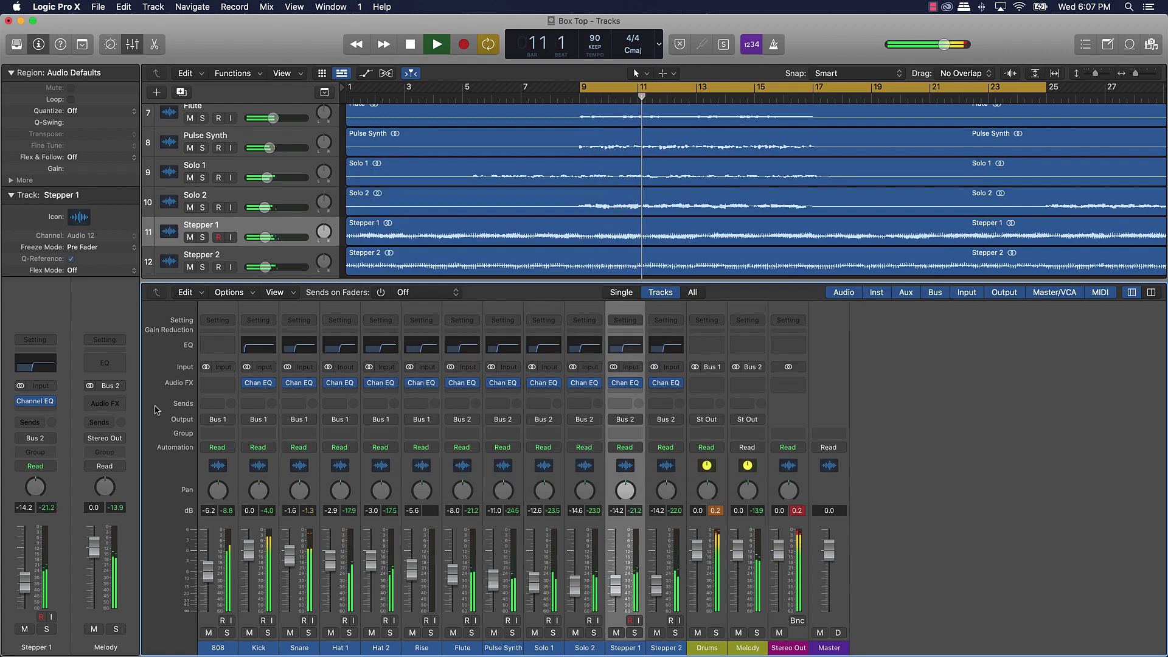
Add a Channel EQ to the 808 with a high cut at 1900 Hz and 24 dB/Oct, and audition it
{"action": "left_click", "coordinate": [217, 345]}
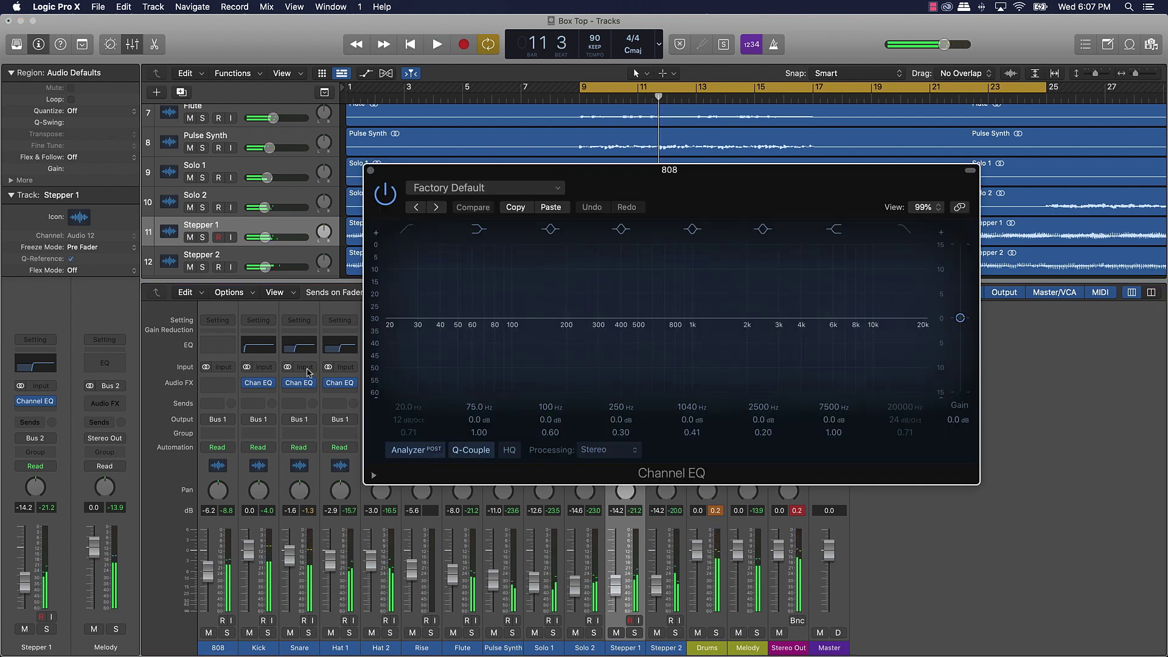
{"action": "left_click", "coordinate": [905, 229]}
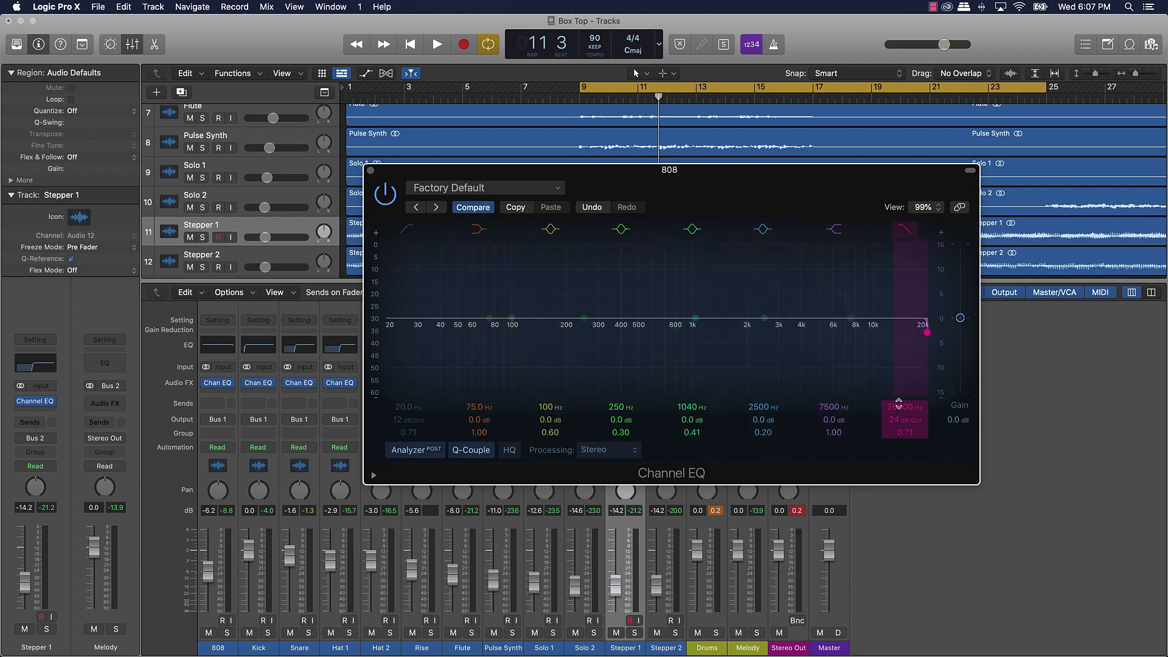
{"action": "left_click_drag", "start_coordinate": [898, 404], "coordinate": [899, 447]}
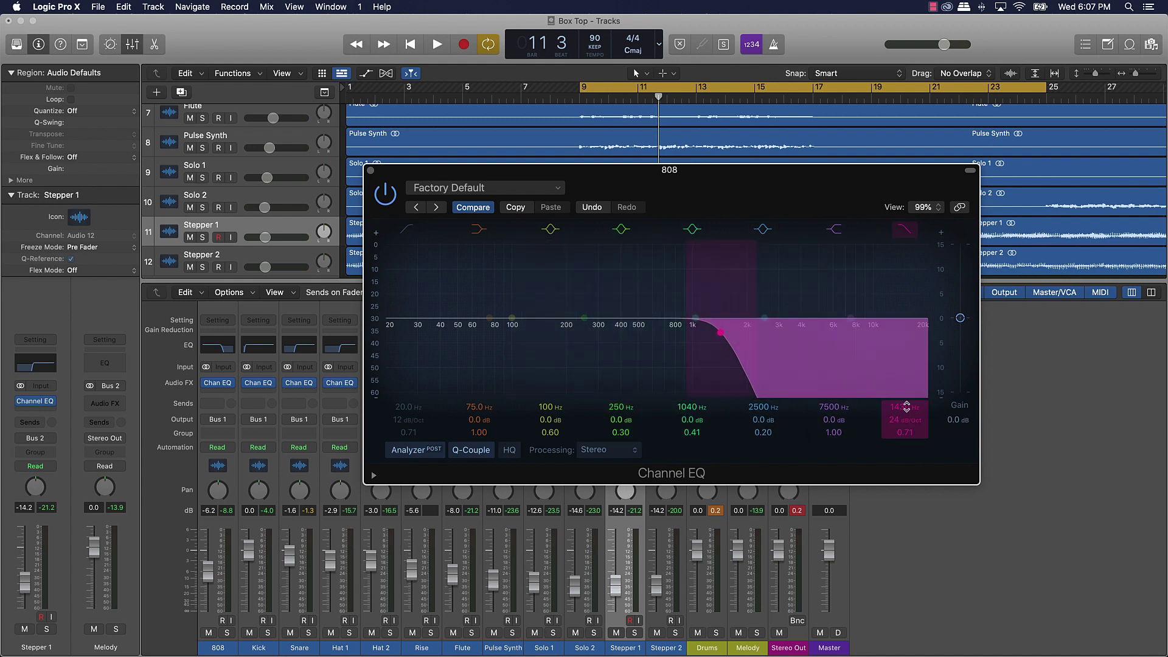
{"action": "left_click_drag", "start_coordinate": [904, 406], "coordinate": [906, 386]}
{"action": "key", "text": "space"}
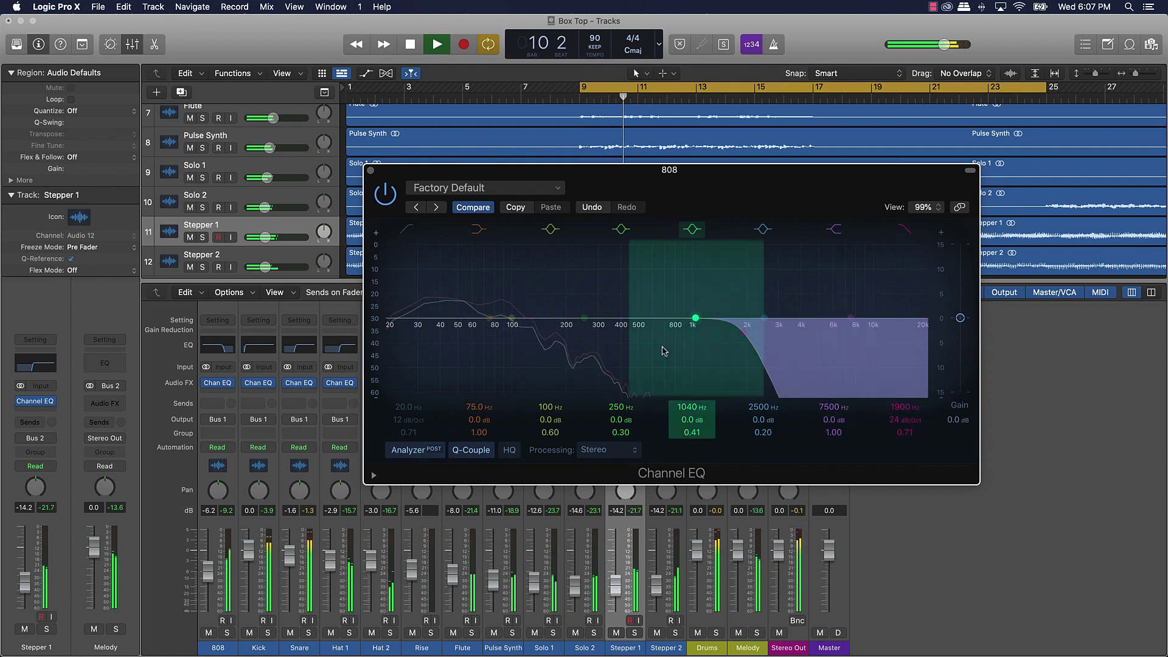
{"action": "left_click", "coordinate": [371, 171]}
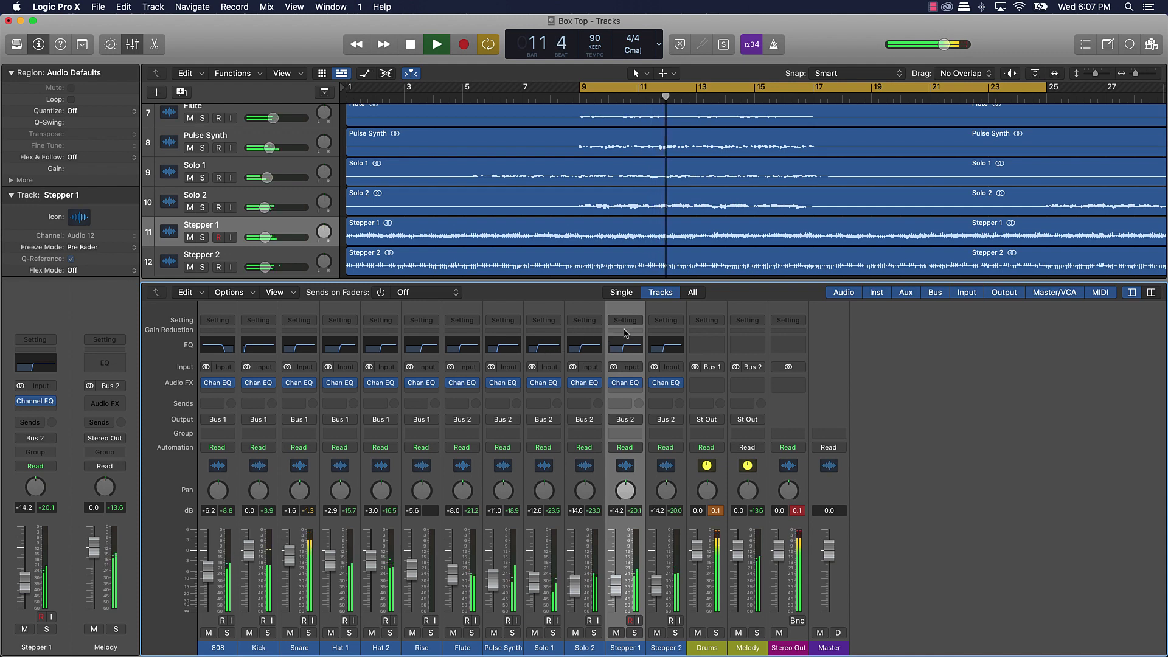
{"action": "key", "text": "space"}
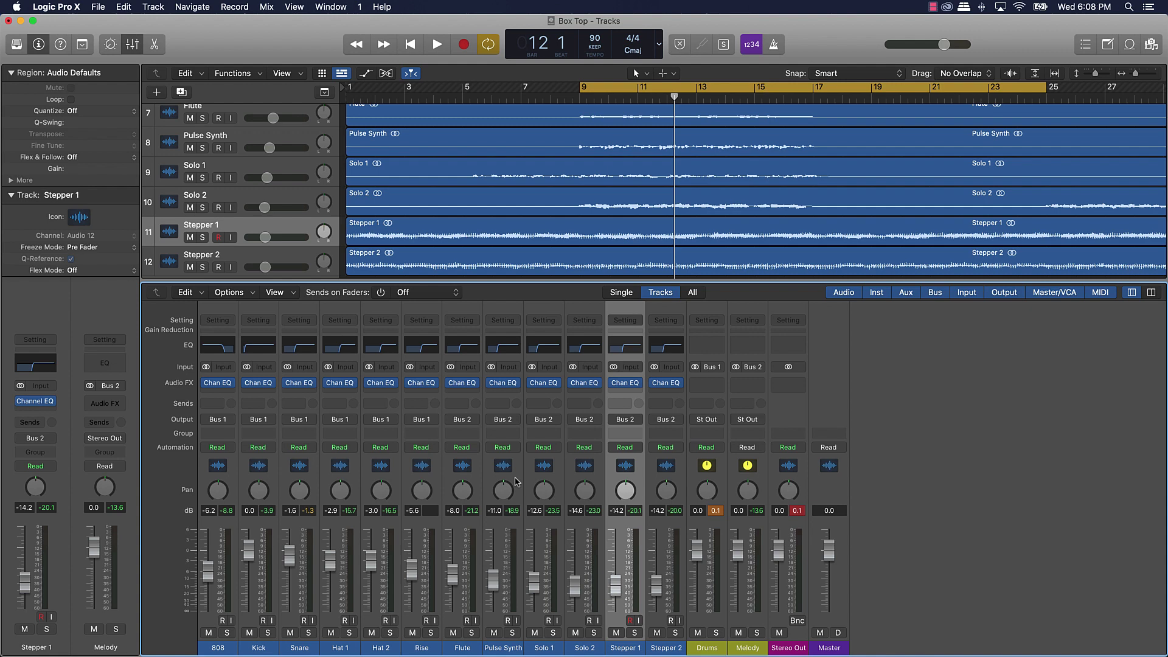
During playback, pan Flute to +29, Stepper 1 to +4 and Stepper 2 to -25
{"action": "key", "text": "space"}
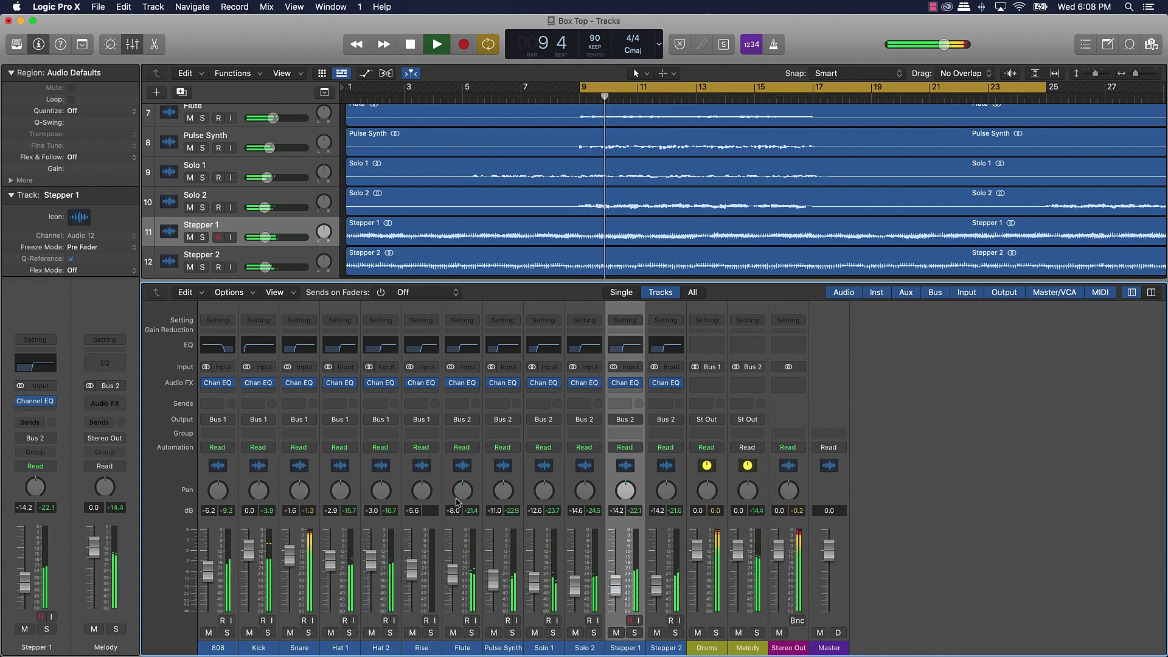
{"action": "left_click_drag", "start_coordinate": [462, 490], "coordinate": [463, 475]}
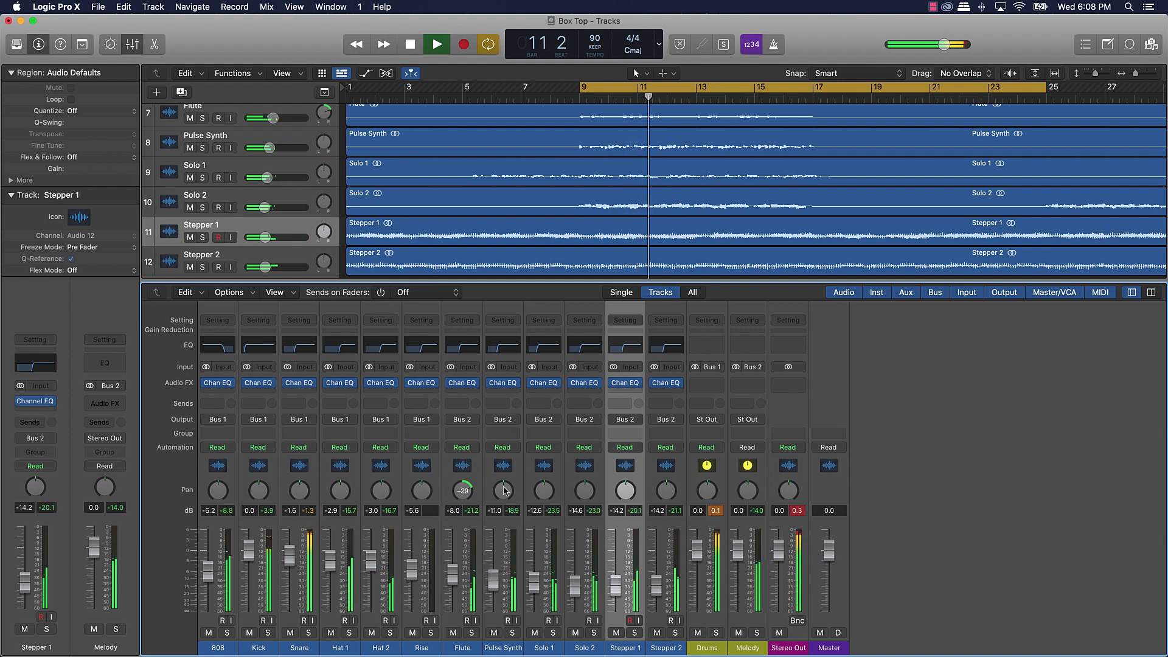
{"action": "mouse_move", "coordinate": [626, 489]}
{"action": "left_mouse_down"}
{"action": "mouse_move", "coordinate": [627, 501]}
{"action": "mouse_move", "coordinate": [666, 495]}
{"action": "mouse_move", "coordinate": [666, 505]}
{"action": "mouse_move", "coordinate": [626, 481]}
{"action": "left_mouse_up"}
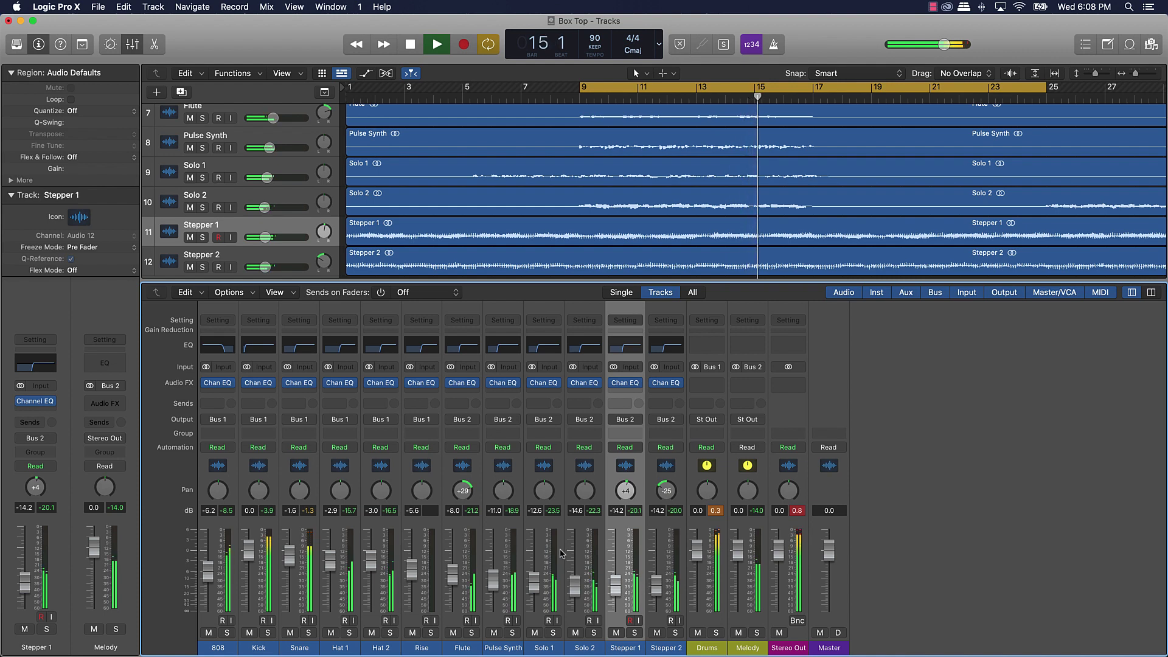
Pan Solo 1 to -15 and Solo 2 to +33 so the two solos sit on opposite sides
{"action": "left_click_drag", "start_coordinate": [585, 491], "coordinate": [545, 479]}
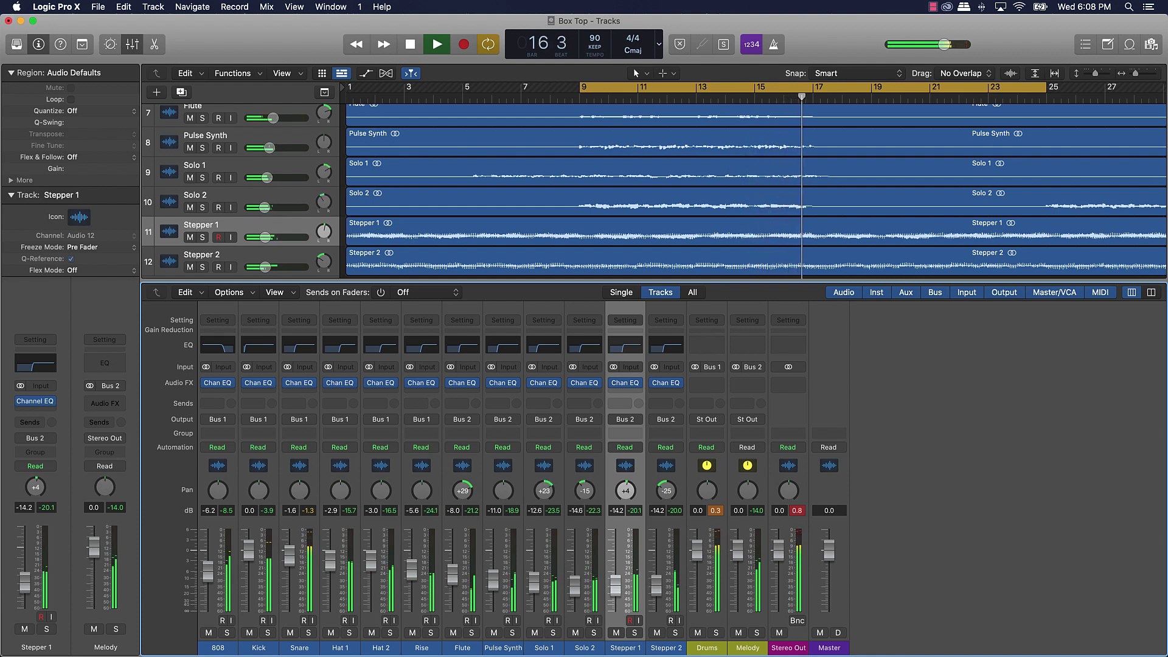
{"action": "key", "text": "space"}
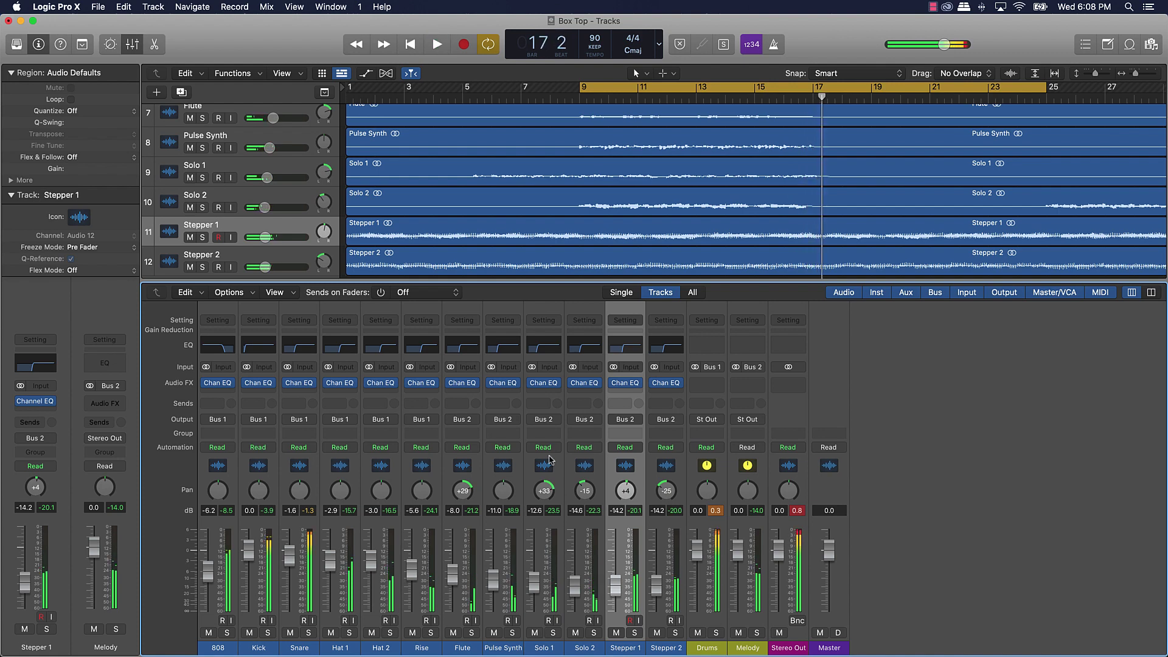
{"action": "key", "text": "space"}
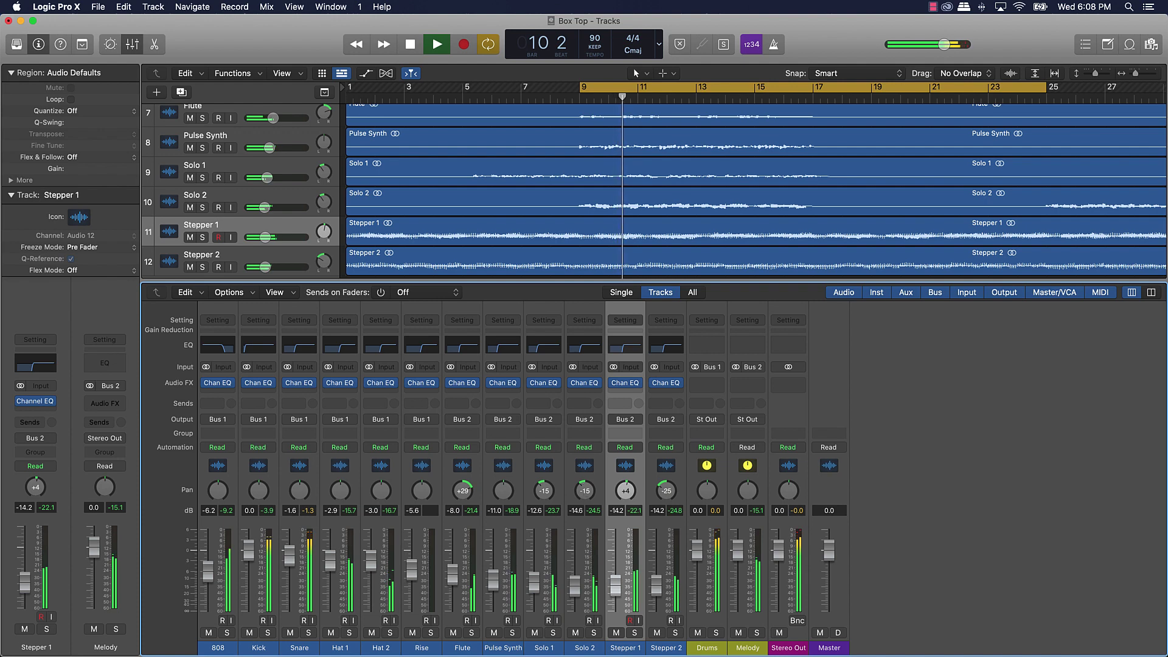
{"action": "left_click_drag", "start_coordinate": [584, 490], "coordinate": [585, 465]}
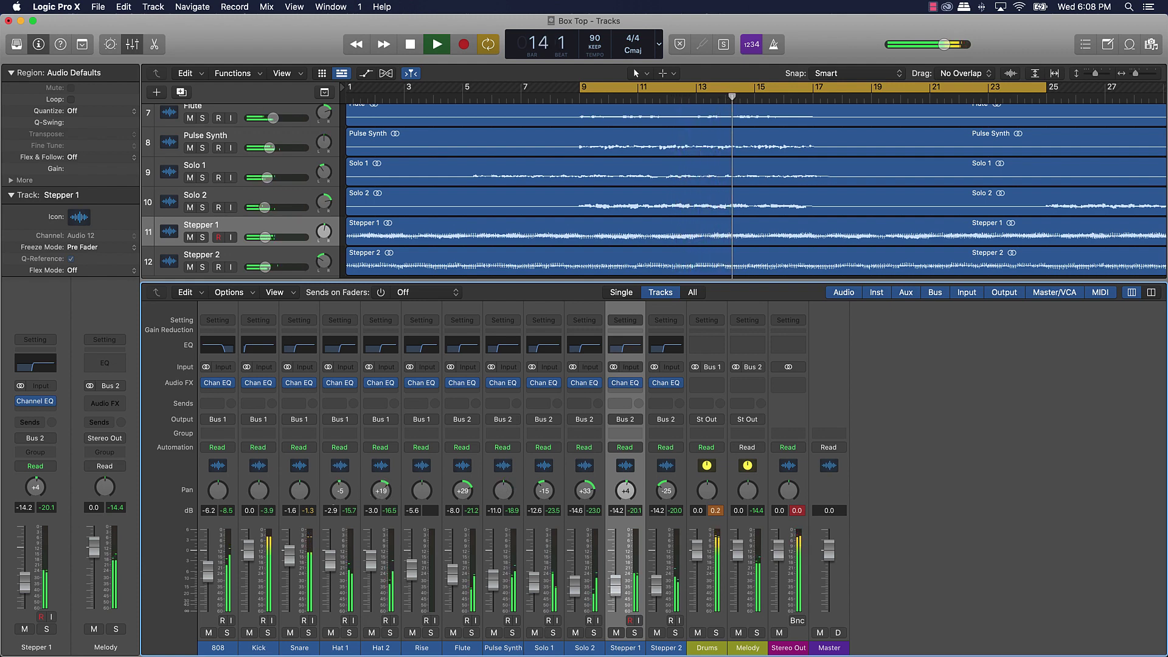
Pan Hat 1 to -8 and Hat 2 to +19, lower the Snare to -1.9 dB, and stop playback
{"action": "mouse_move", "coordinate": [334, 493]}
{"action": "left_mouse_down"}
{"action": "mouse_move", "coordinate": [334, 511]}
{"action": "mouse_move", "coordinate": [334, 499]}
{"action": "left_mouse_up"}
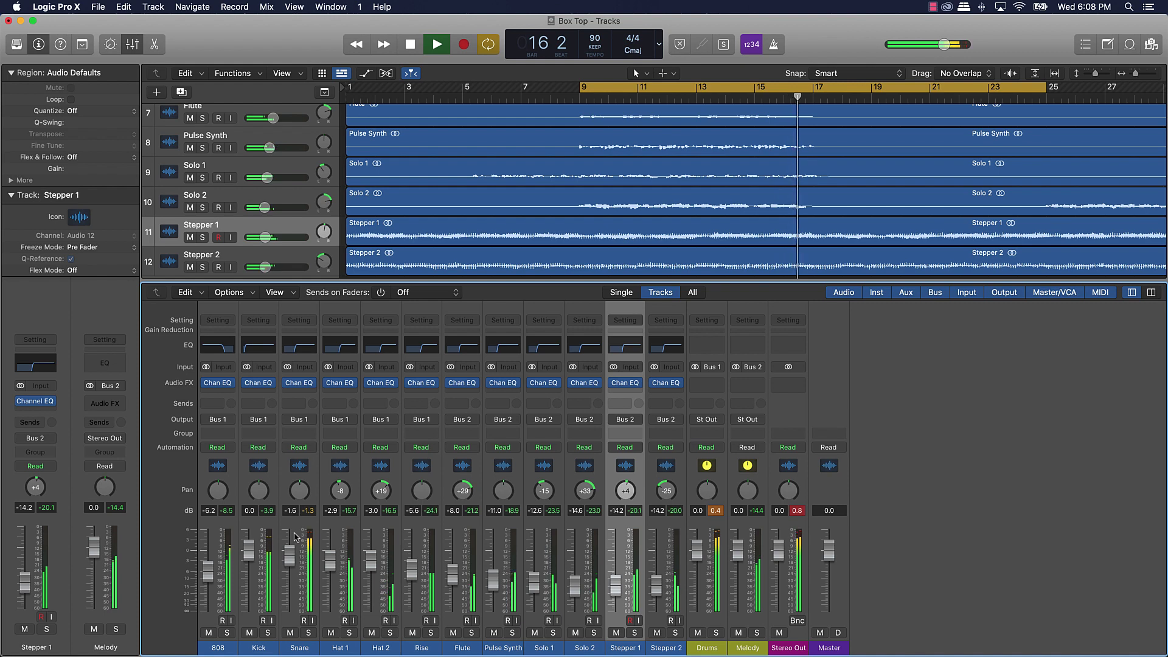
{"action": "left_click_drag", "start_coordinate": [290, 555], "coordinate": [291, 557]}
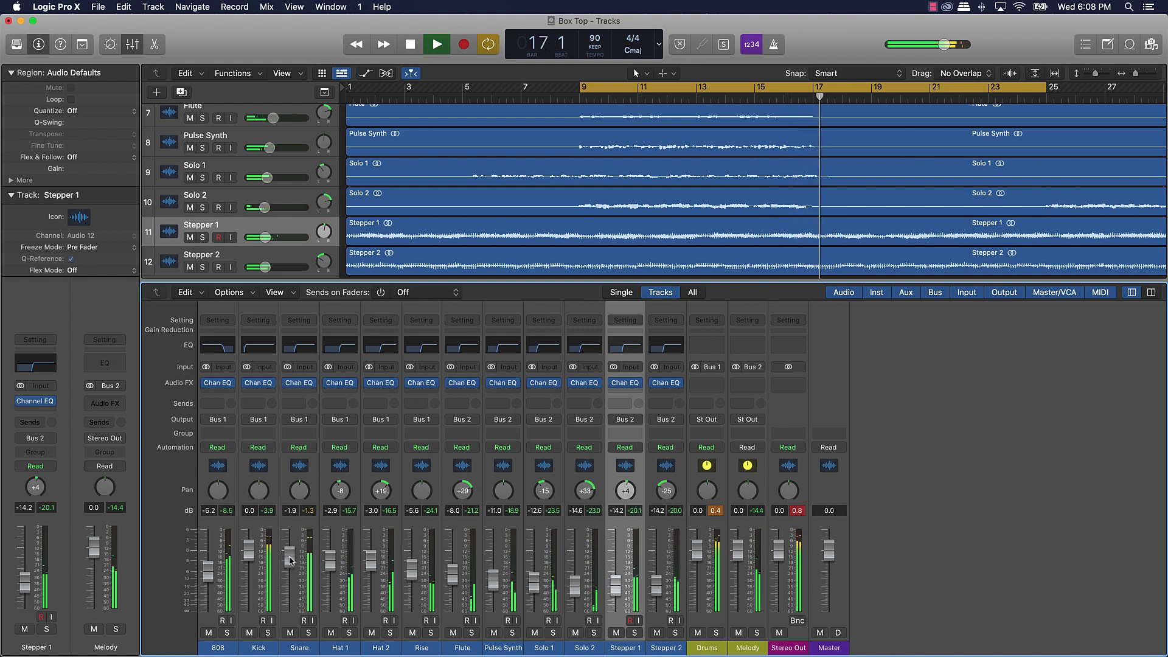
{"action": "key", "text": "space"}
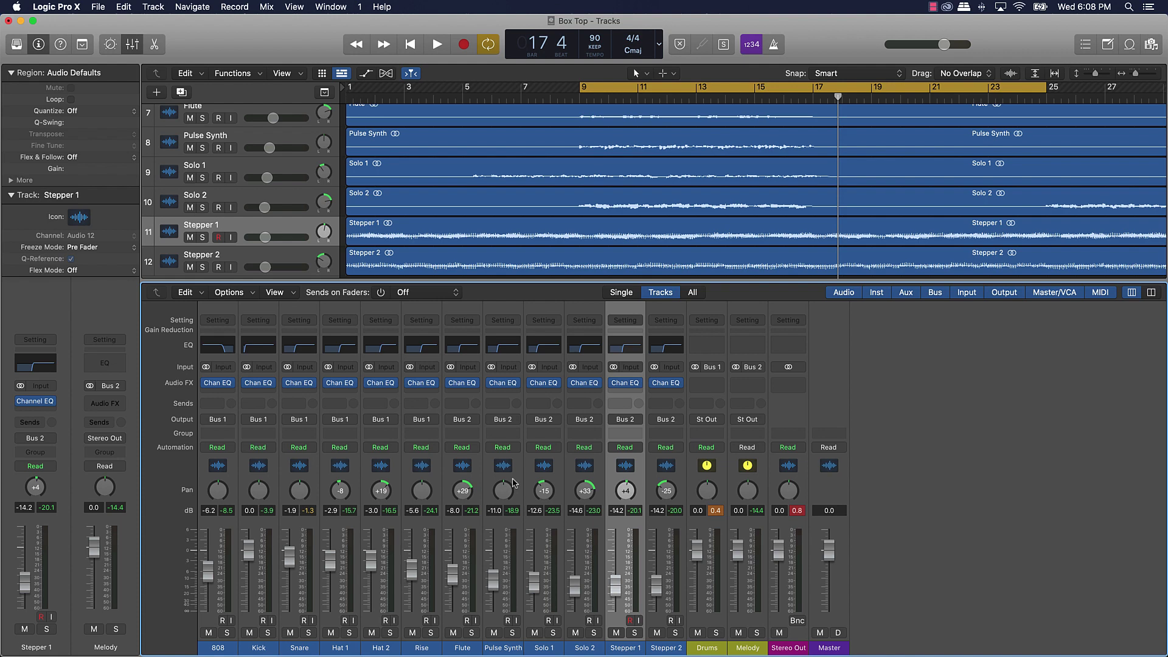
Save the project and hide the mixer and editors to show the full track arrangement
{"action": "key", "text": "p"}
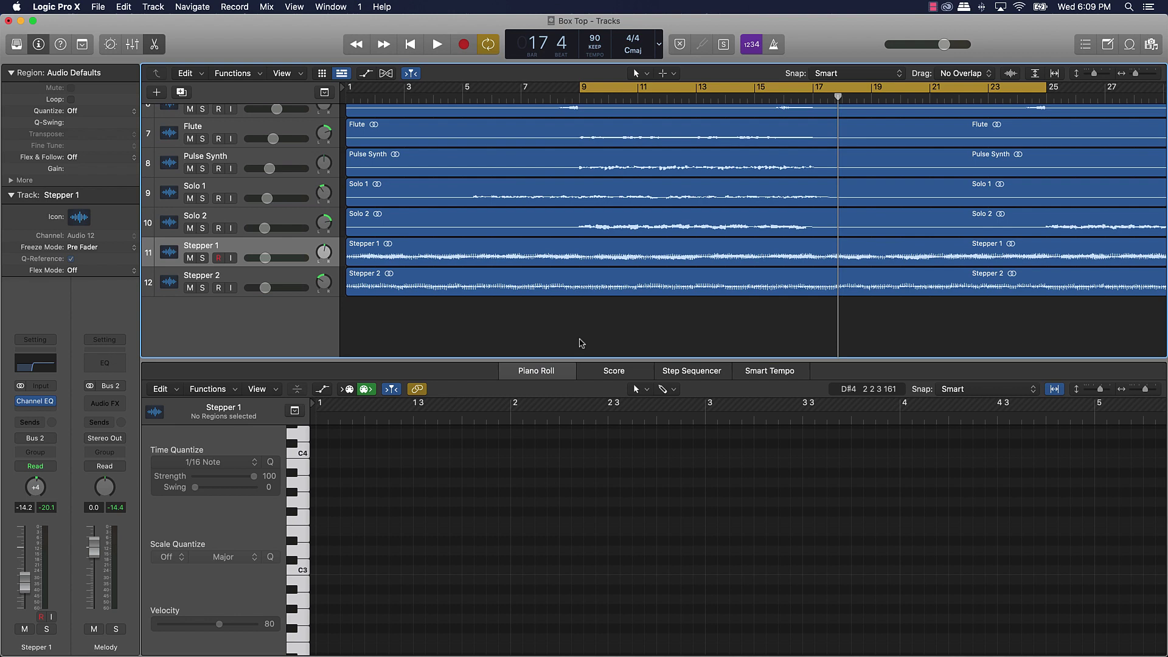
{"action": "key", "text": "super+s"}
{"action": "left_click", "coordinate": [154, 49]}
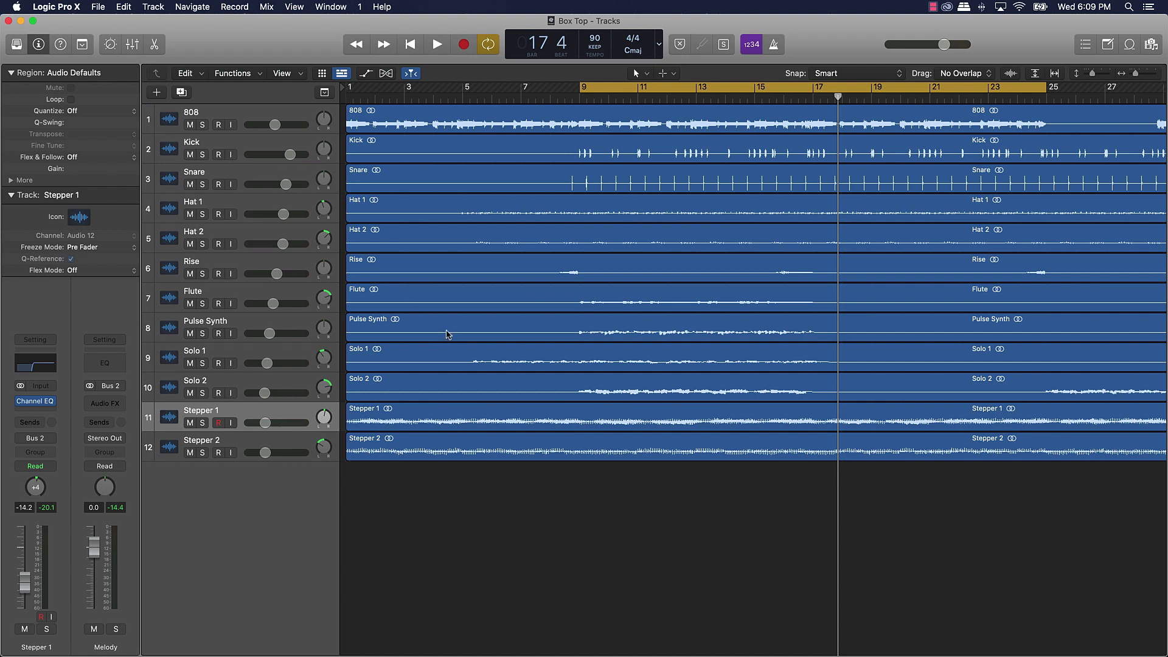
Move the project end marker back to the end of the longest regions, at about bar 74
{"action": "key", "text": "z"}
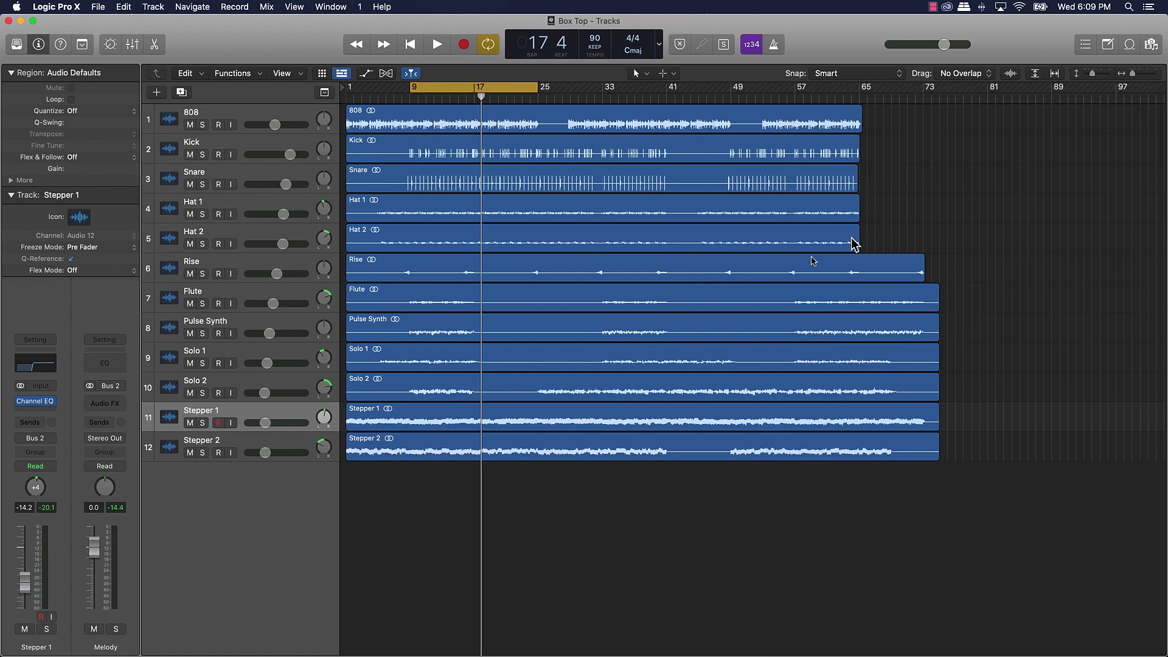
{"action": "scroll", "coordinate": [1138, 114], "scroll_direction": "right", "scroll_amount": 10}
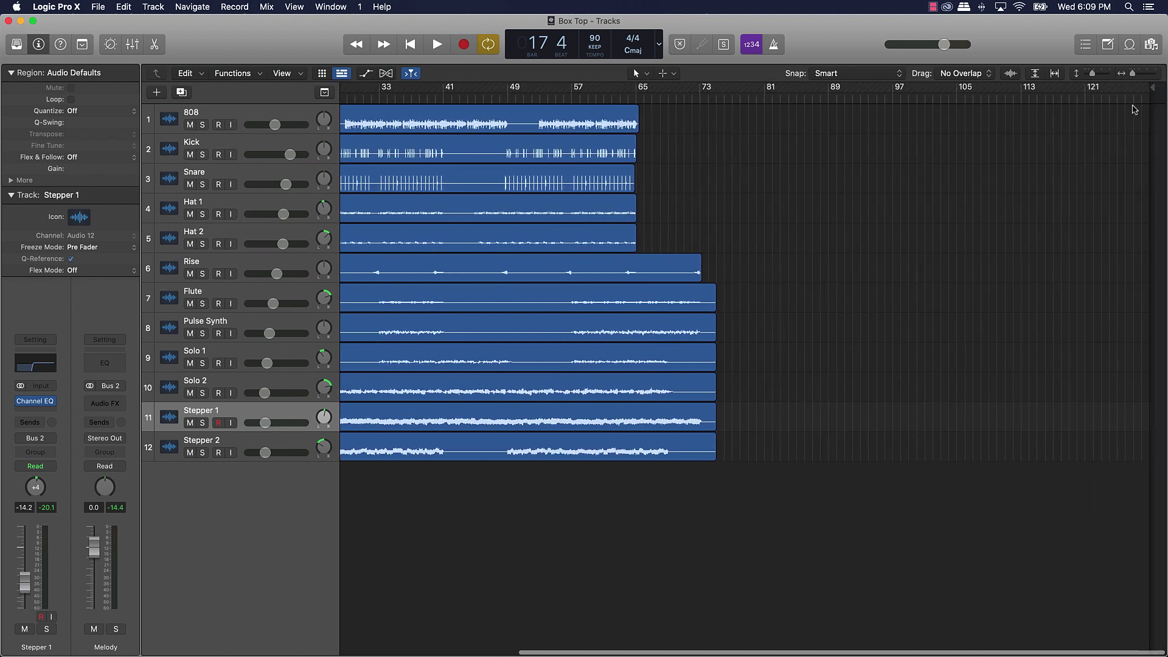
{"action": "mouse_move", "coordinate": [1154, 92]}
{"action": "left_mouse_down"}
{"action": "mouse_move", "coordinate": [982, 168]}
{"action": "mouse_move", "coordinate": [729, 217]}
{"action": "left_mouse_up"}
{"action": "scroll", "coordinate": [721, 220], "scroll_direction": "left", "scroll_amount": 10}
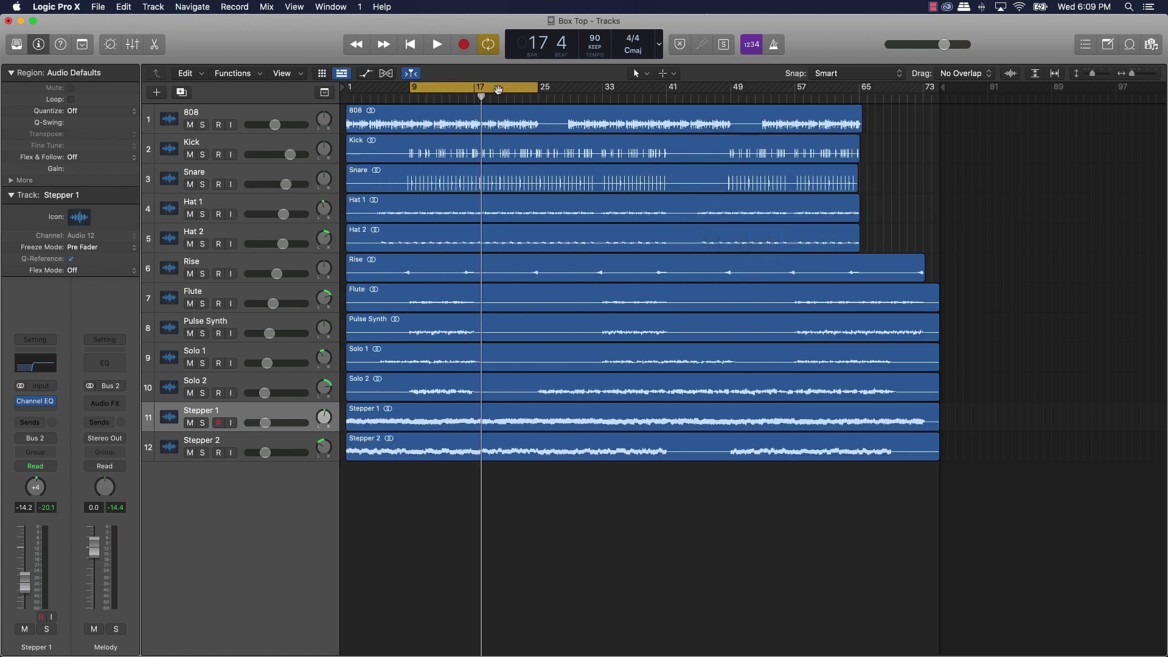
Reopen the mixer and, with playback running, lower the Drums bus to -2.3 dB and the Melody bus to -0.8 dB
{"action": "key", "text": "p"}
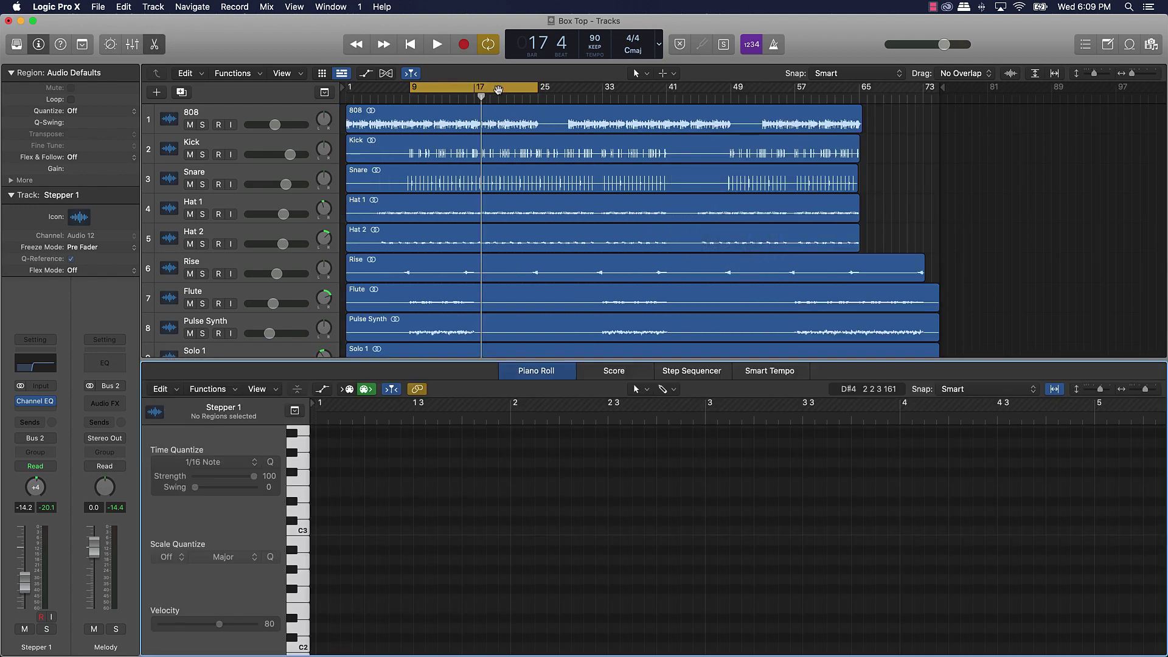
{"action": "key", "text": "p"}
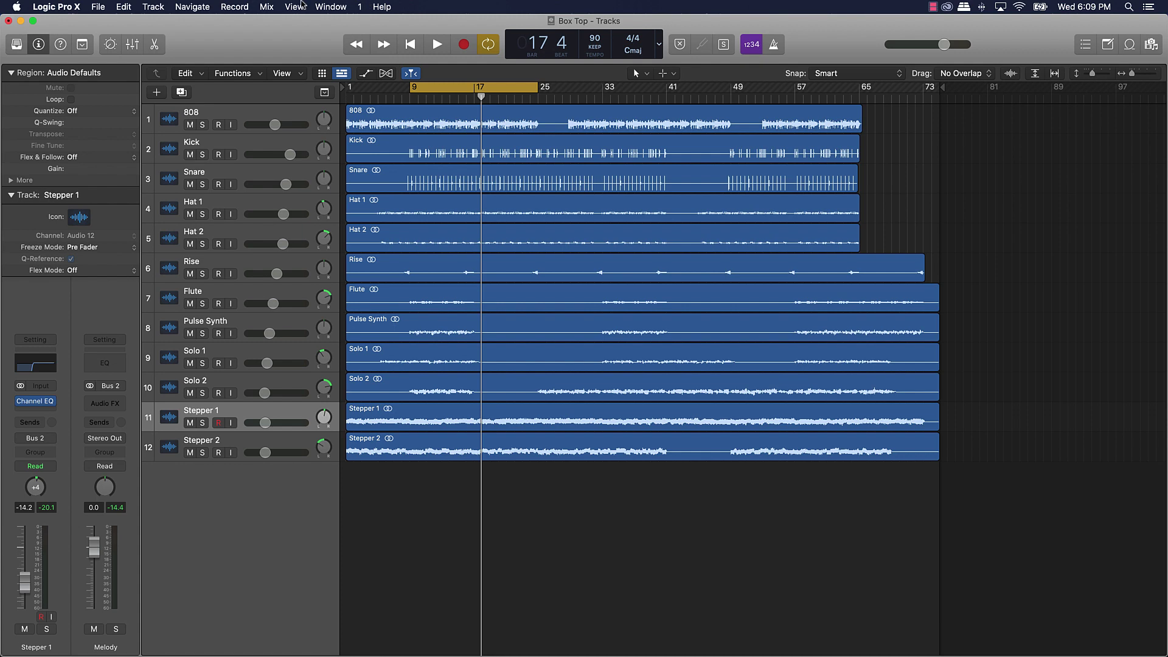
{"action": "left_click", "coordinate": [133, 49]}
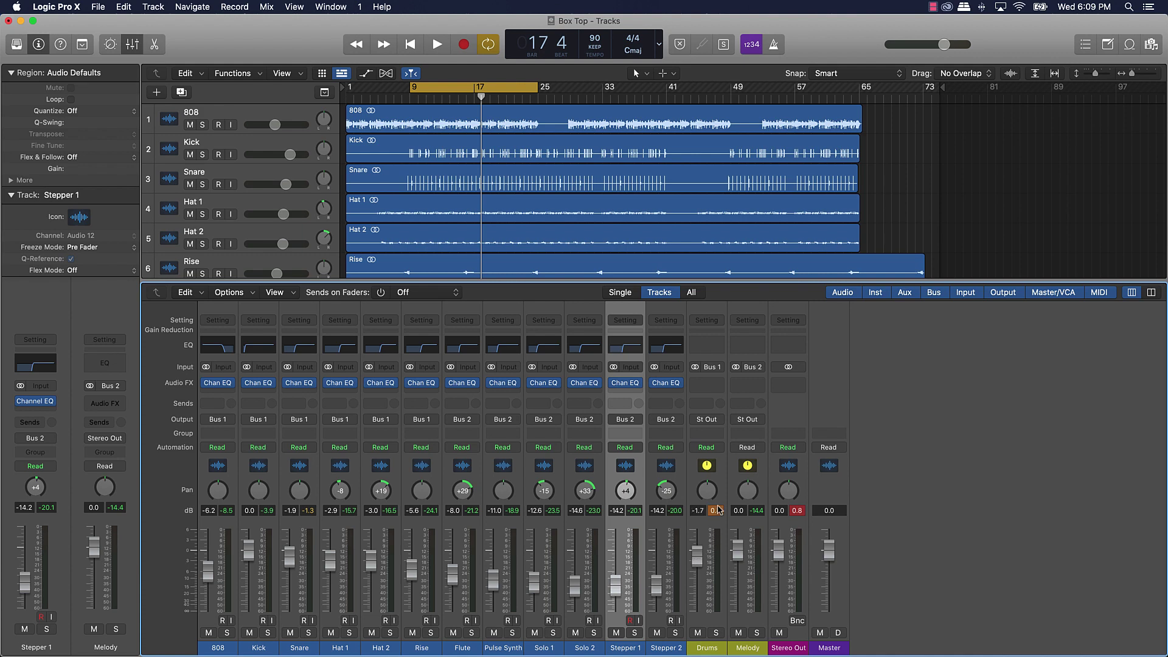
{"action": "key", "text": "space"}
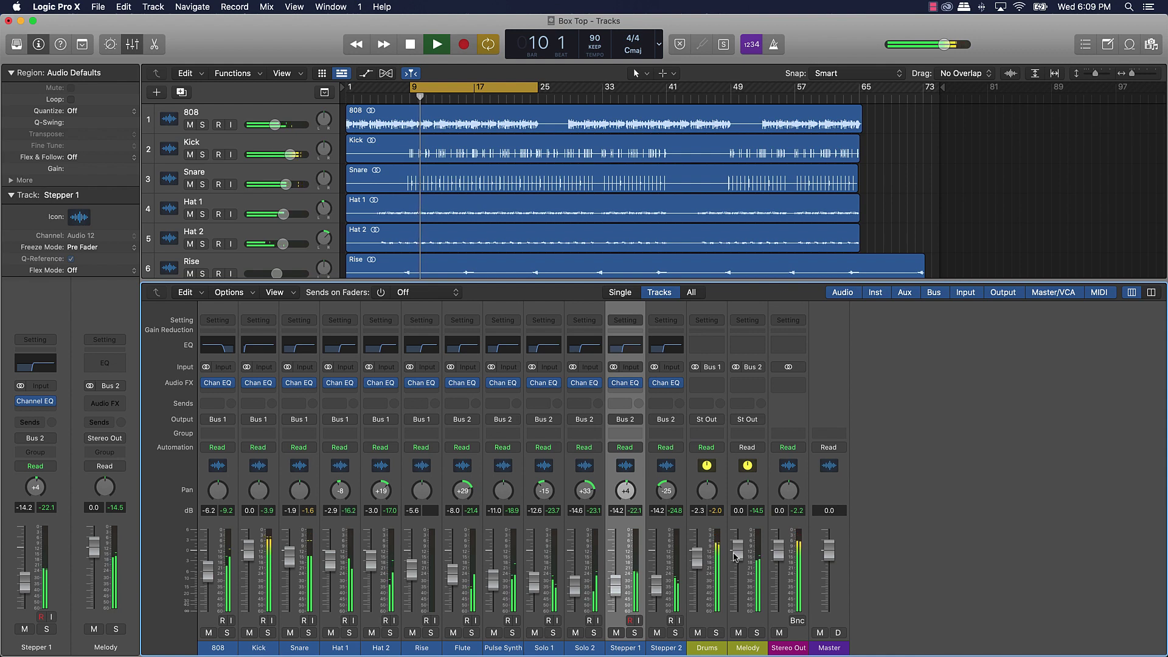
{"action": "left_click_drag", "start_coordinate": [735, 556], "coordinate": [736, 559]}
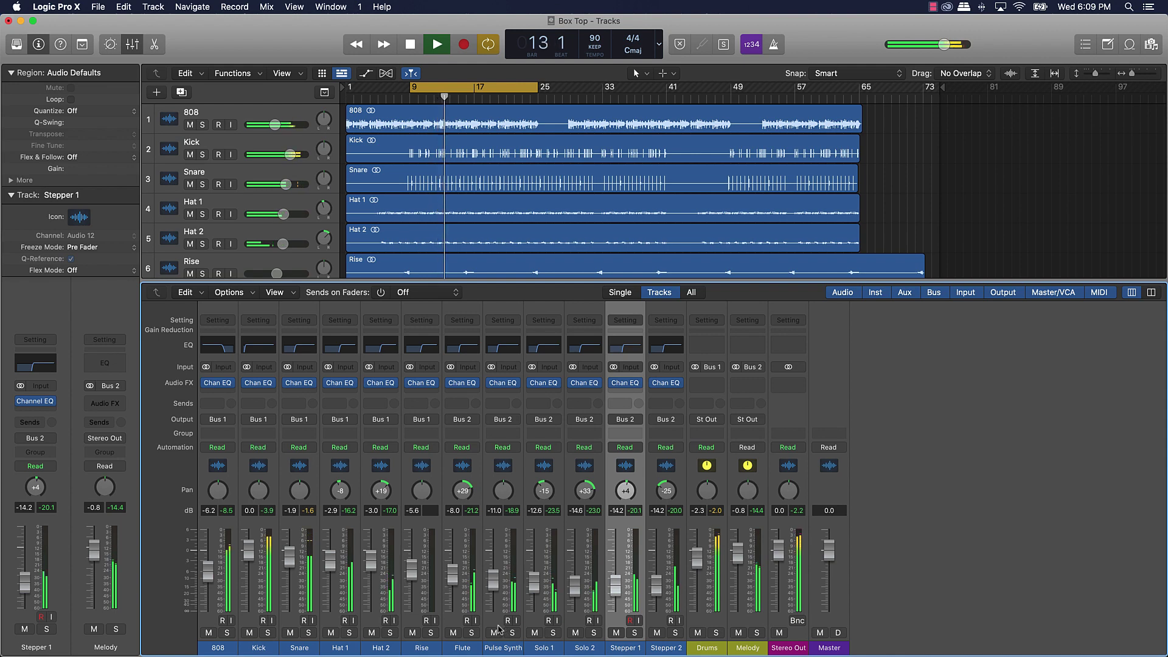
{"action": "key", "text": "space"}
Insert a stereo ValhallaRoom reverb after the Channel EQ on the Flute track
{"action": "left_click", "coordinate": [453, 622]}
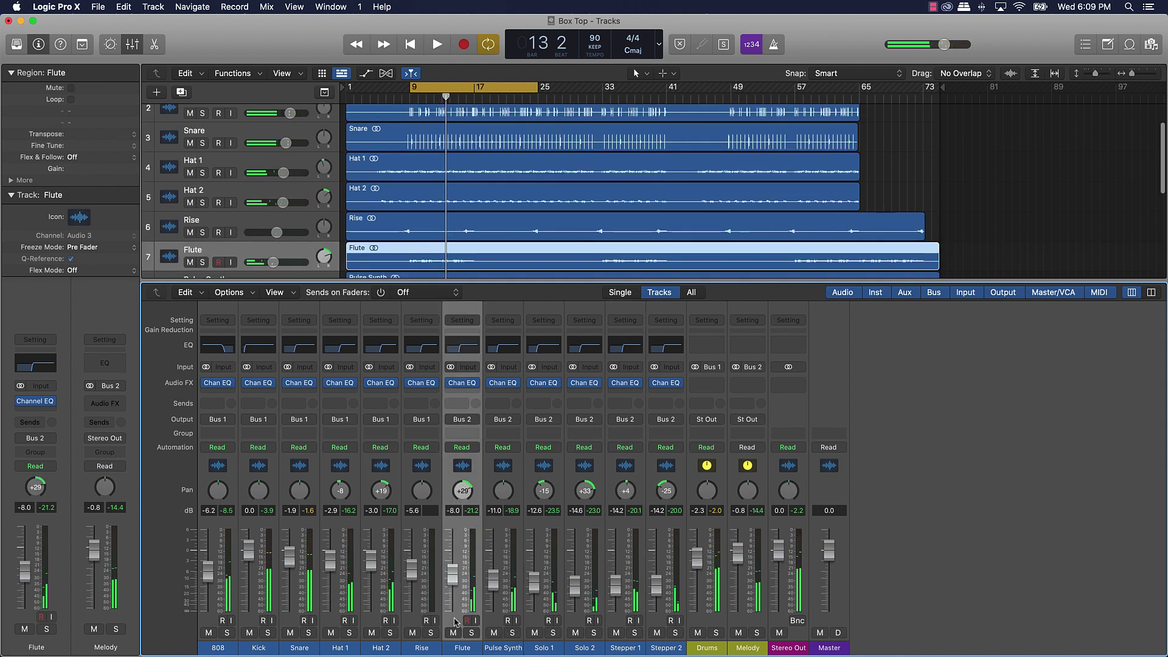
{"action": "left_click", "coordinate": [473, 394]}
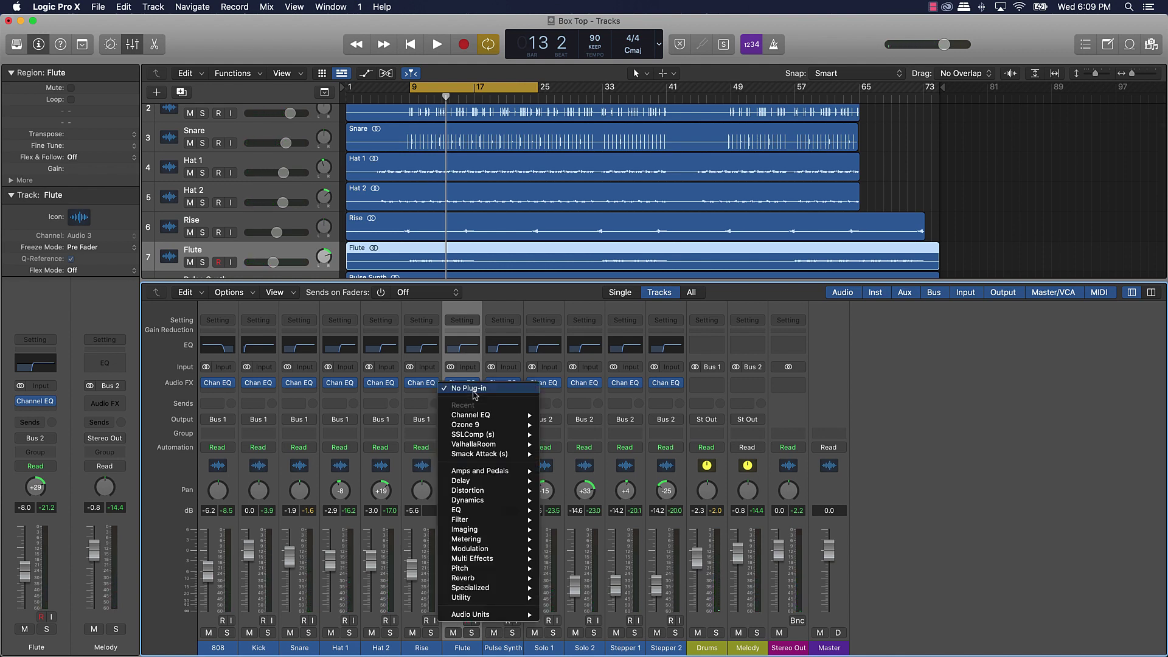
{"action": "mouse_move", "coordinate": [496, 446]}
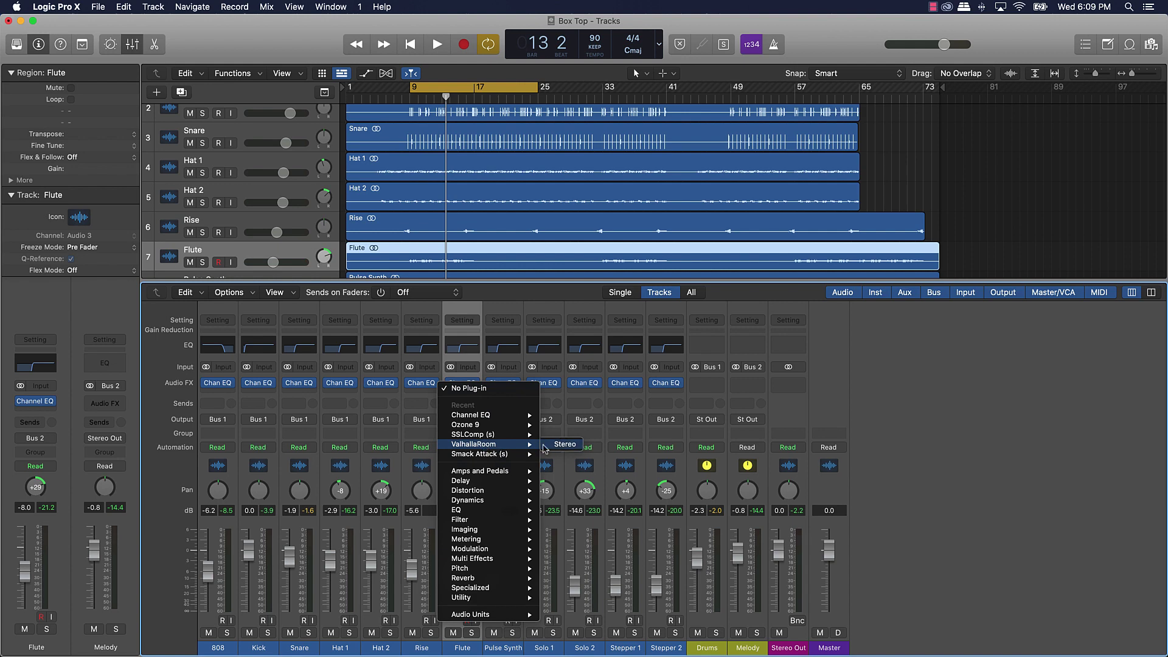
{"action": "left_click", "coordinate": [560, 445]}
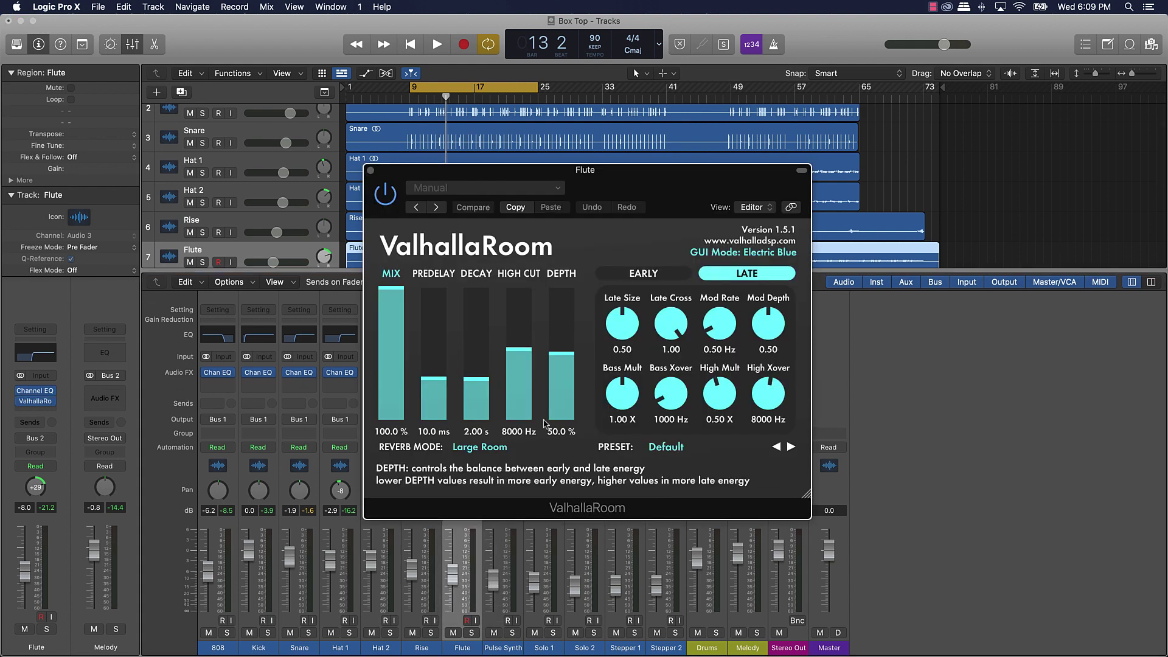
During playback, set the Flute's ValhallaRoom predelay to 4.8 ms, decay to 2.40 s, high cut to 8890 Hz and mix to 18.4%
{"action": "key", "text": "space"}
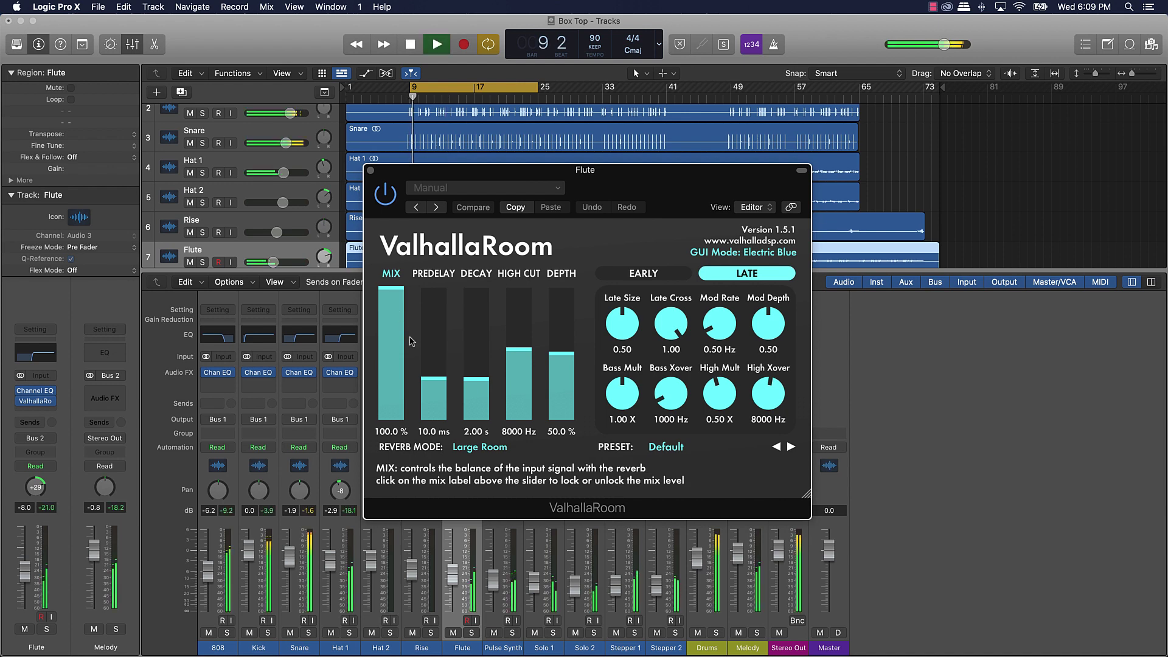
{"action": "left_click_drag", "start_coordinate": [469, 384], "coordinate": [433, 387]}
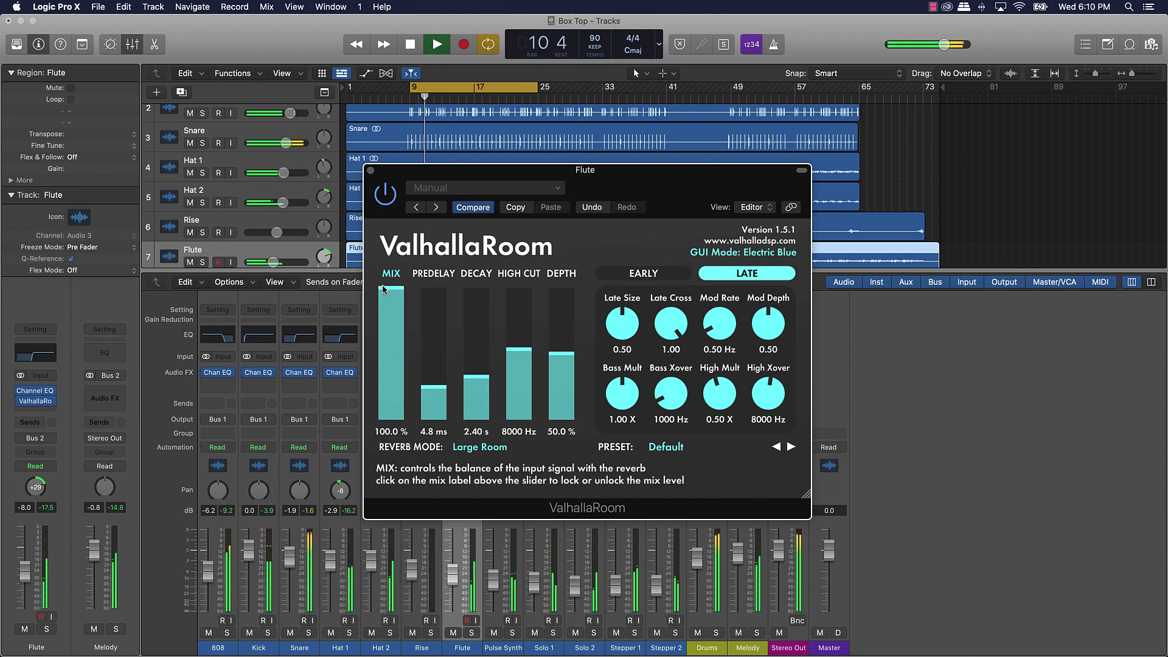
{"action": "left_click_drag", "start_coordinate": [389, 291], "coordinate": [390, 391]}
{"action": "left_click_drag", "start_coordinate": [519, 349], "coordinate": [518, 341]}
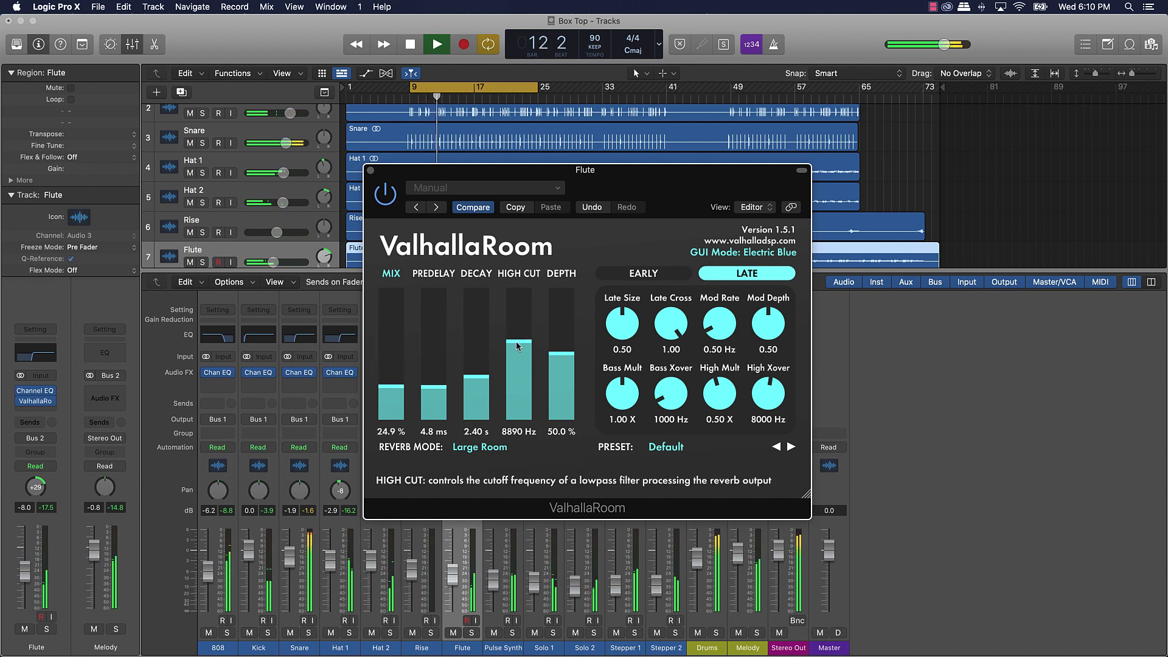
{"action": "left_click_drag", "start_coordinate": [390, 388], "coordinate": [391, 397]}
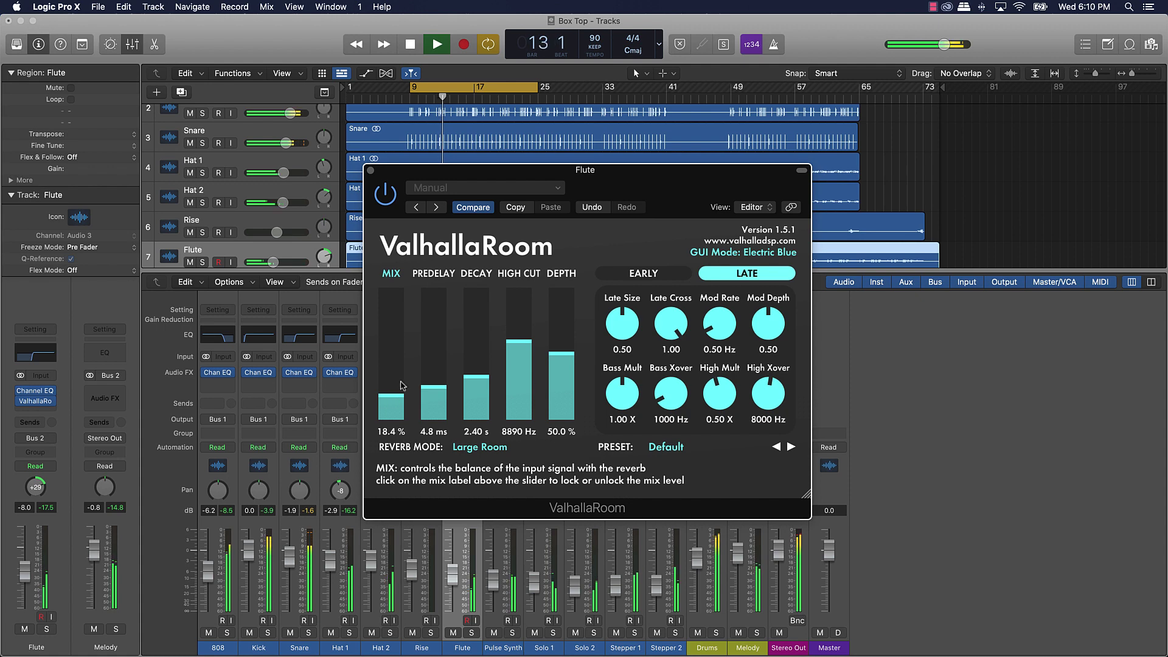
{"action": "left_click", "coordinate": [371, 170]}
{"action": "key", "text": "space"}
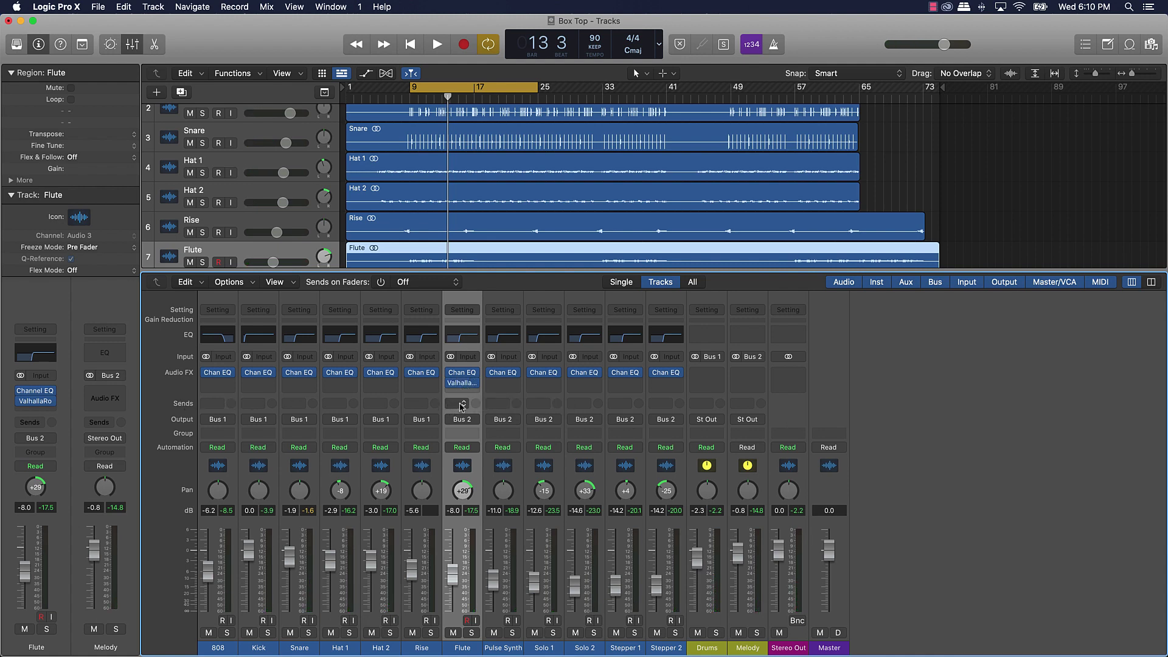
Add a Bus 3 send to the Flute track and rename the new aux channel Reverb
{"action": "left_click", "coordinate": [460, 405]}
{"action": "mouse_move", "coordinate": [463, 419]}
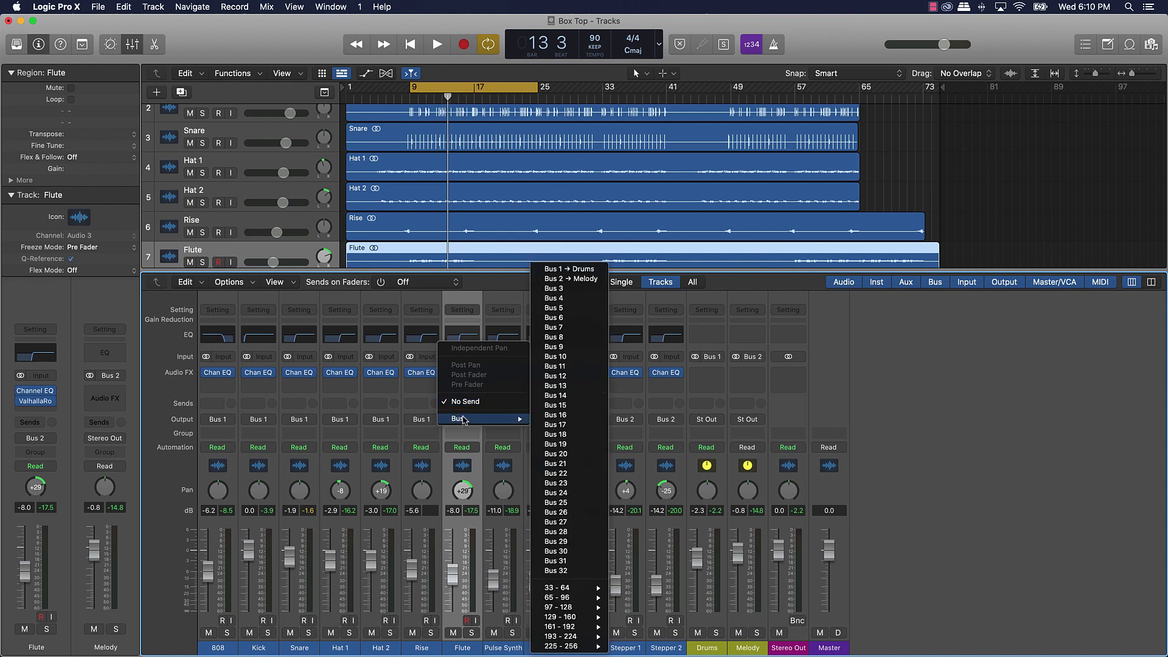
{"action": "left_click", "coordinate": [585, 289]}
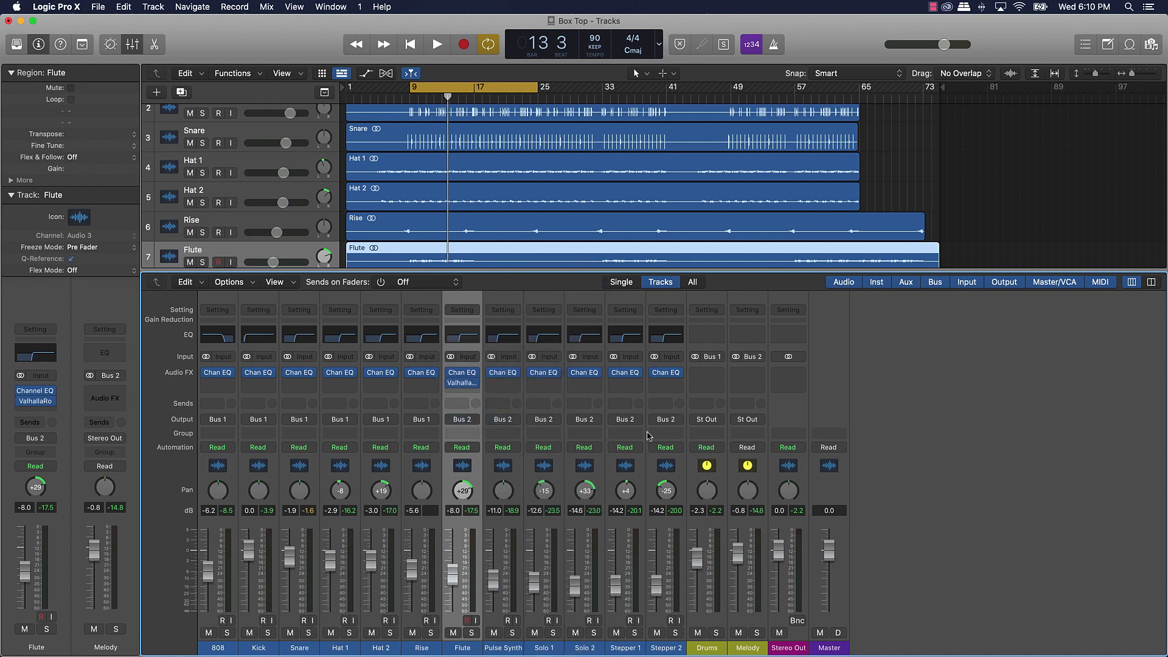
{"action": "double_click", "coordinate": [794, 646]}
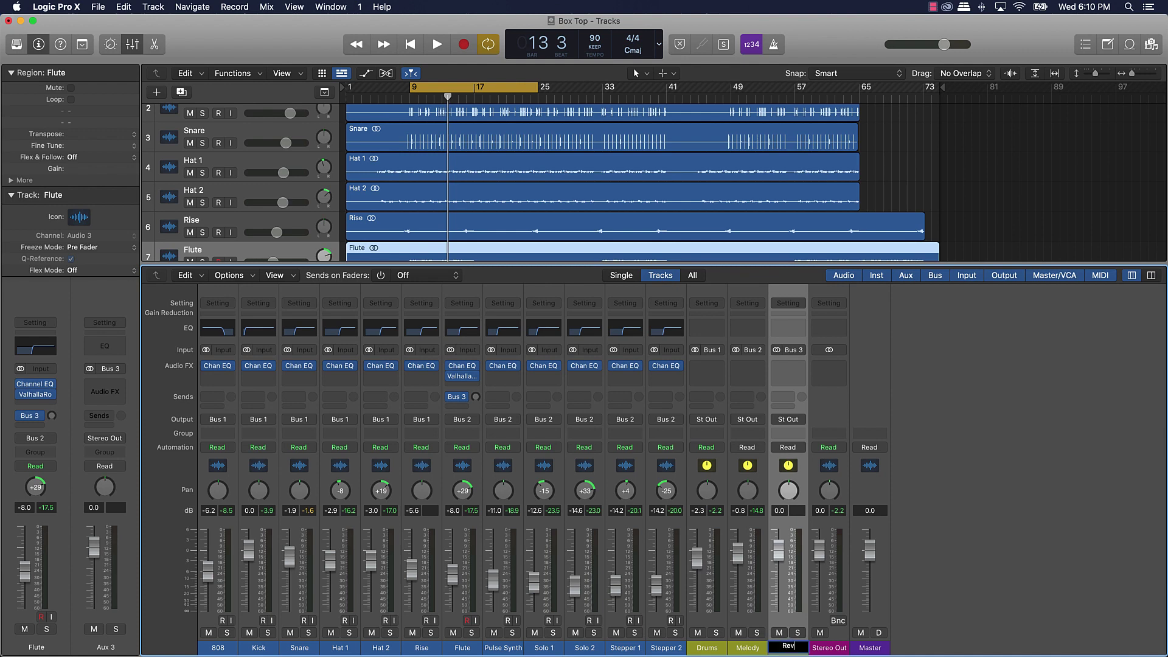
{"action": "type", "text": "Reverb"}
{"action": "key", "text": "Return"}
Copy ValhallaRoom to the Reverb channel, bypassing it on Flute, and raise the Flute's Bus 3 send to -7.1 dB during playback
{"action": "left_click_drag", "start_coordinate": [462, 378], "coordinate": [786, 366]}
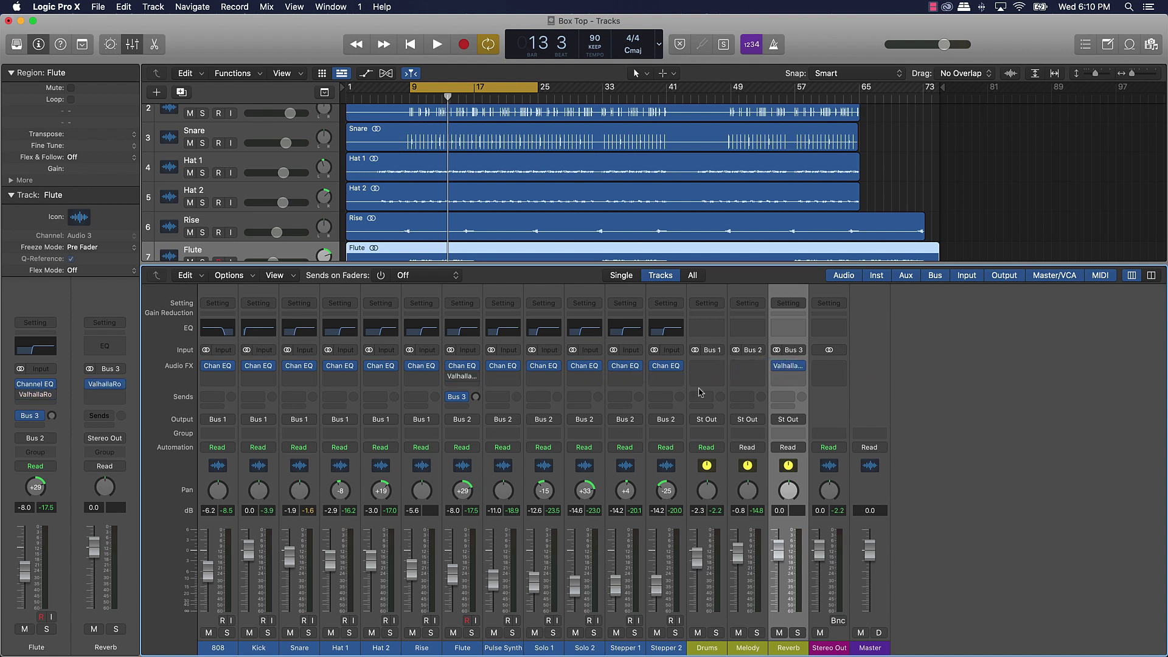
{"action": "key", "text": "space"}
{"action": "left_click_drag", "start_coordinate": [476, 397], "coordinate": [470, 342]}
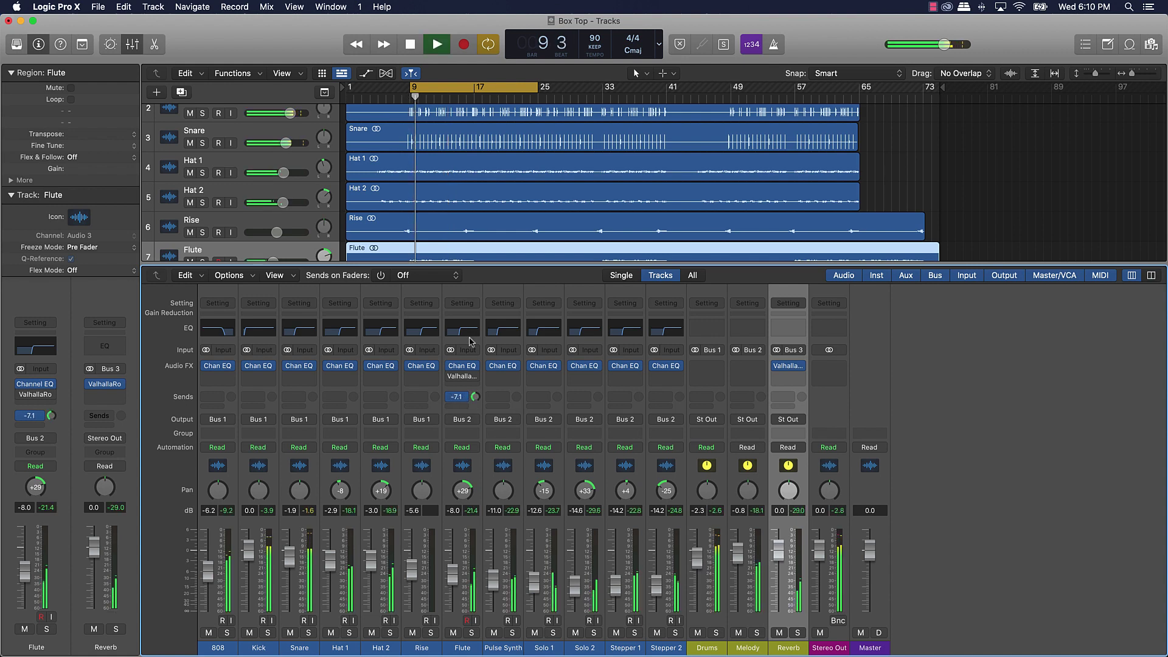
Set ValhallaRoom's mix on the Reverb channel to 100% and readjust the Flute's Bus 3 send level
{"action": "left_click", "coordinate": [788, 366]}
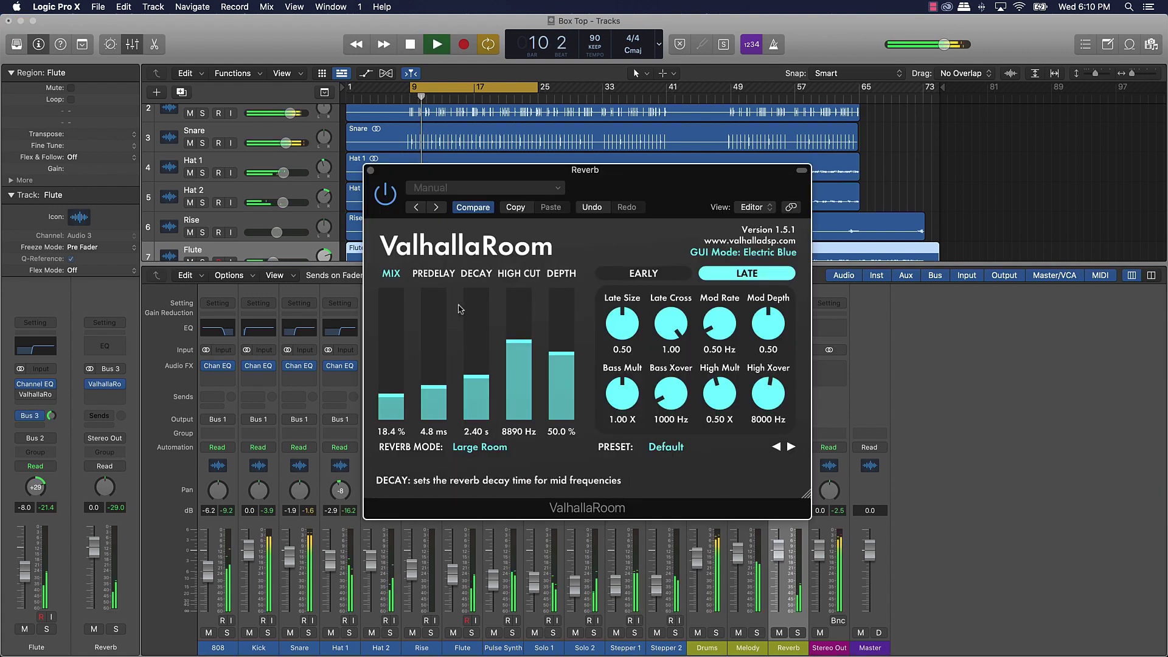
{"action": "left_click", "coordinate": [391, 291]}
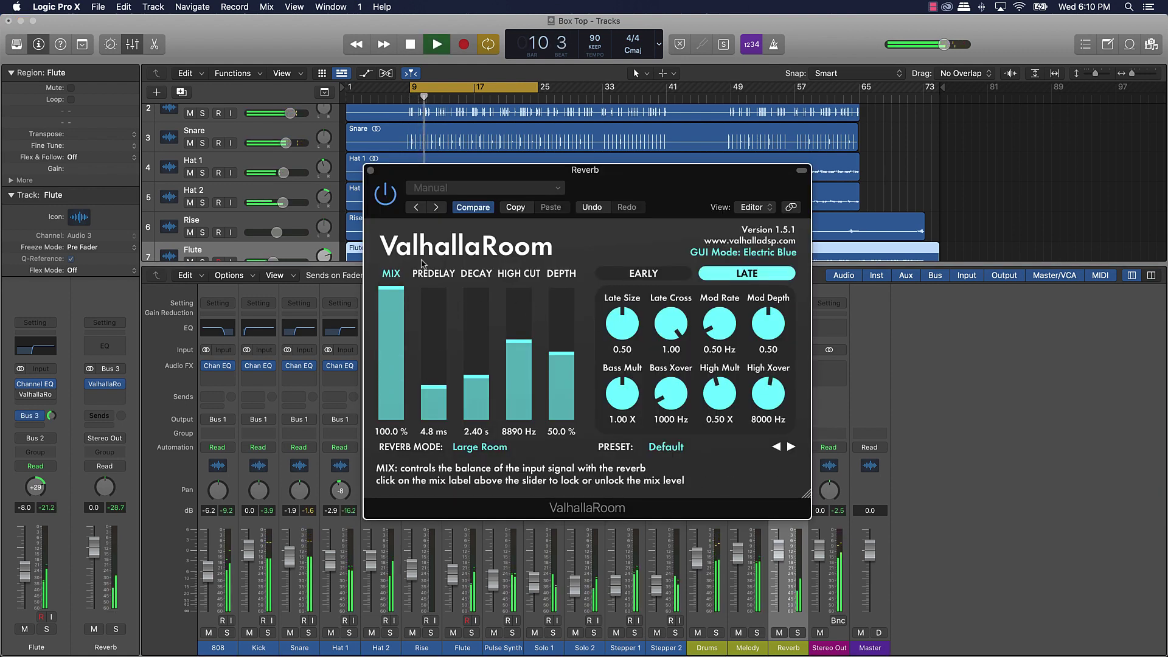
{"action": "left_click", "coordinate": [371, 171]}
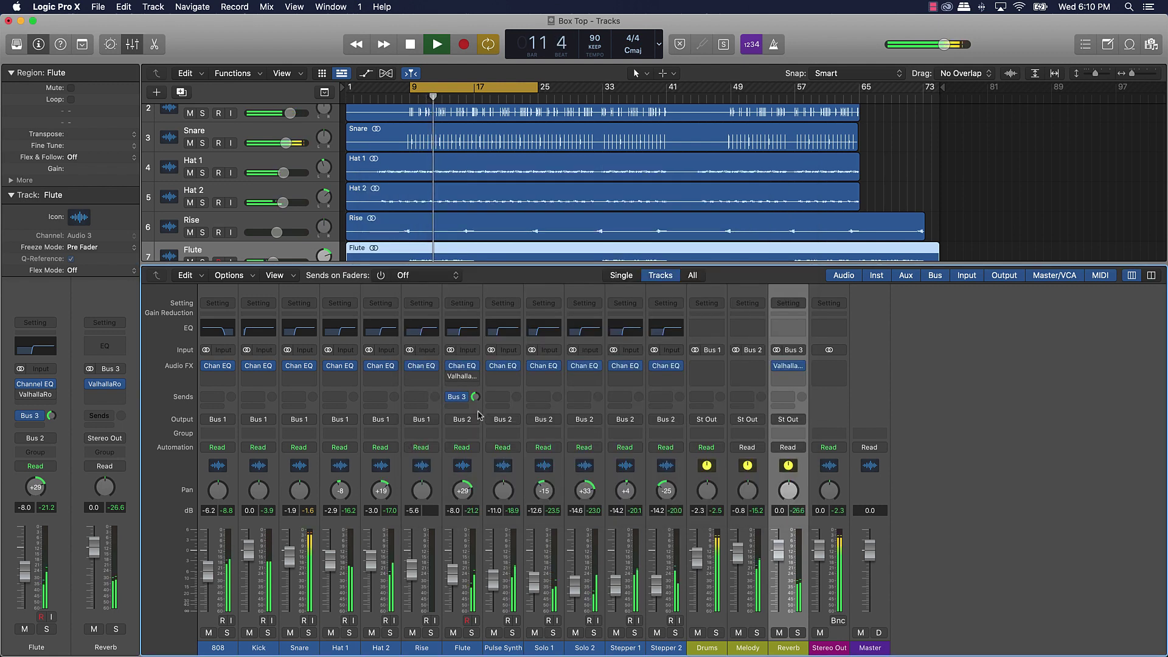
{"action": "left_click_drag", "start_coordinate": [476, 397], "coordinate": [476, 421]}
Turn off cycle mode for the looped section and stop playback
{"action": "left_click", "coordinate": [627, 120]}
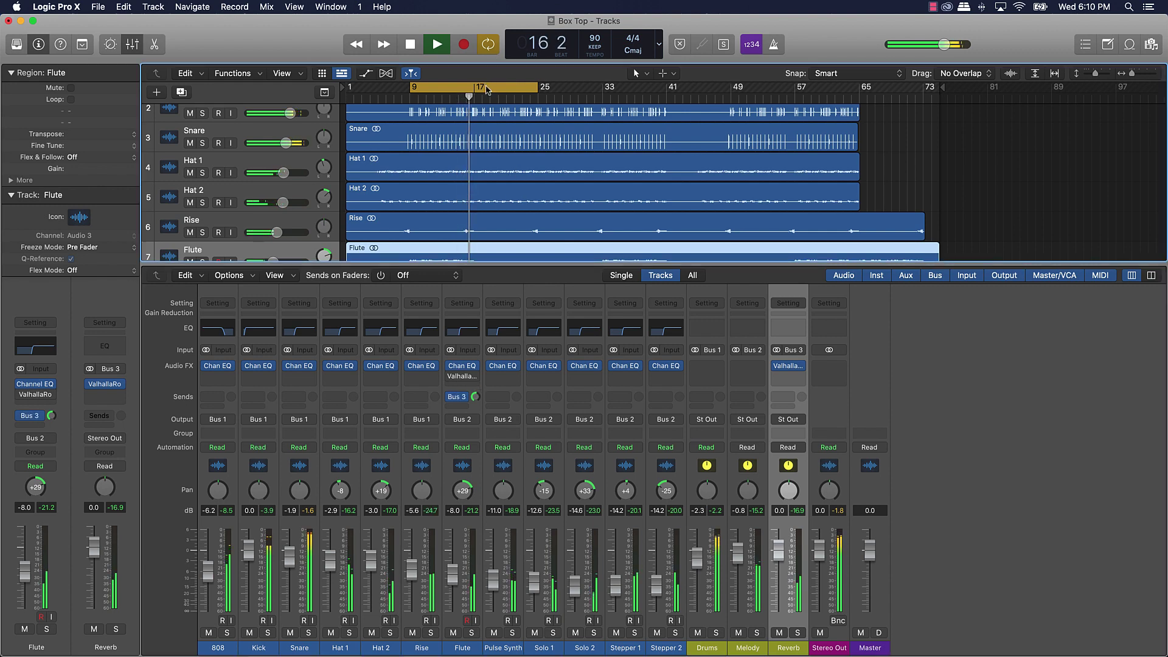
{"action": "key", "text": "c"}
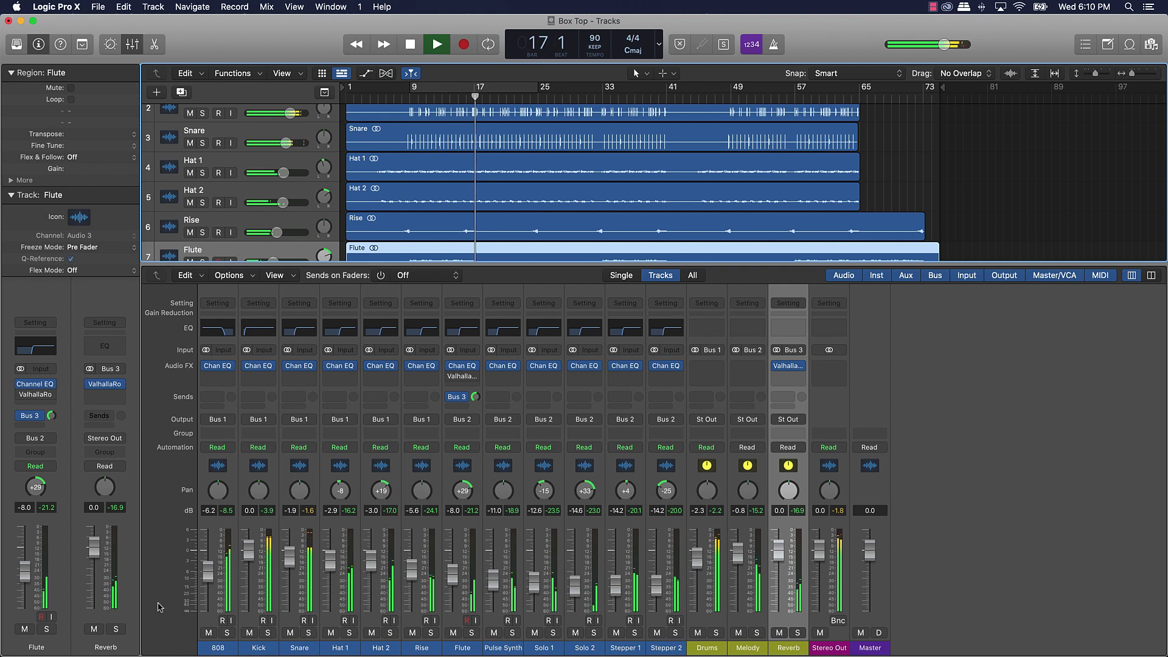
{"action": "key", "text": "space"}
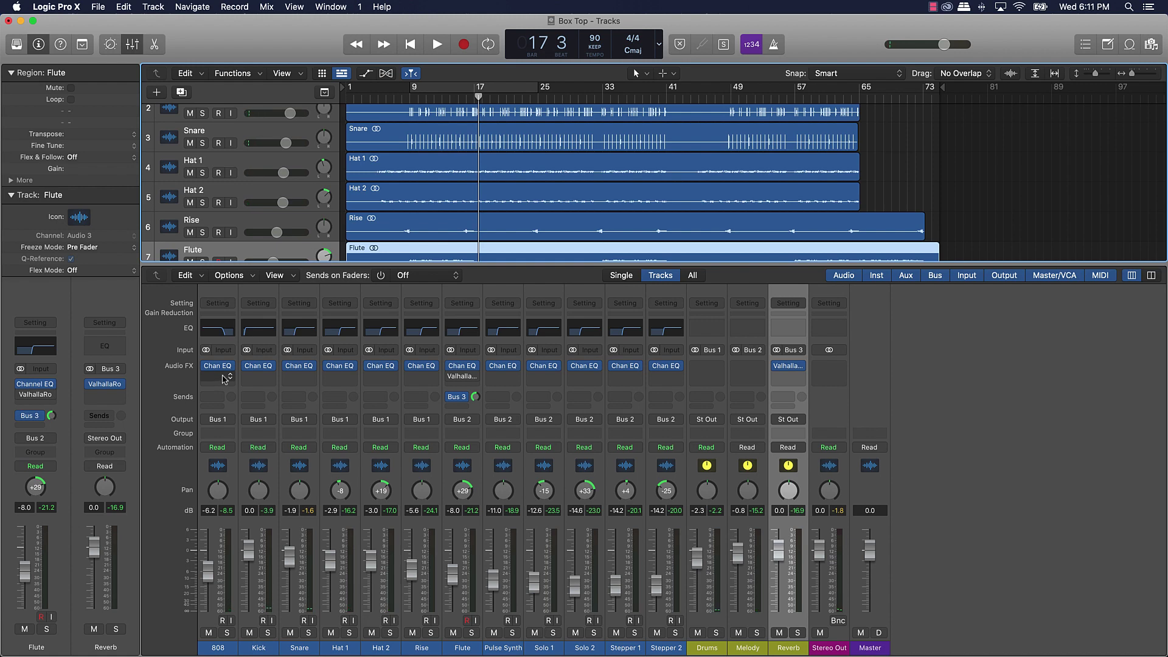
Insert the stereo Waves RBass (s) plug-in after the Channel EQ on the 808 track
{"action": "left_click", "coordinate": [225, 377]}
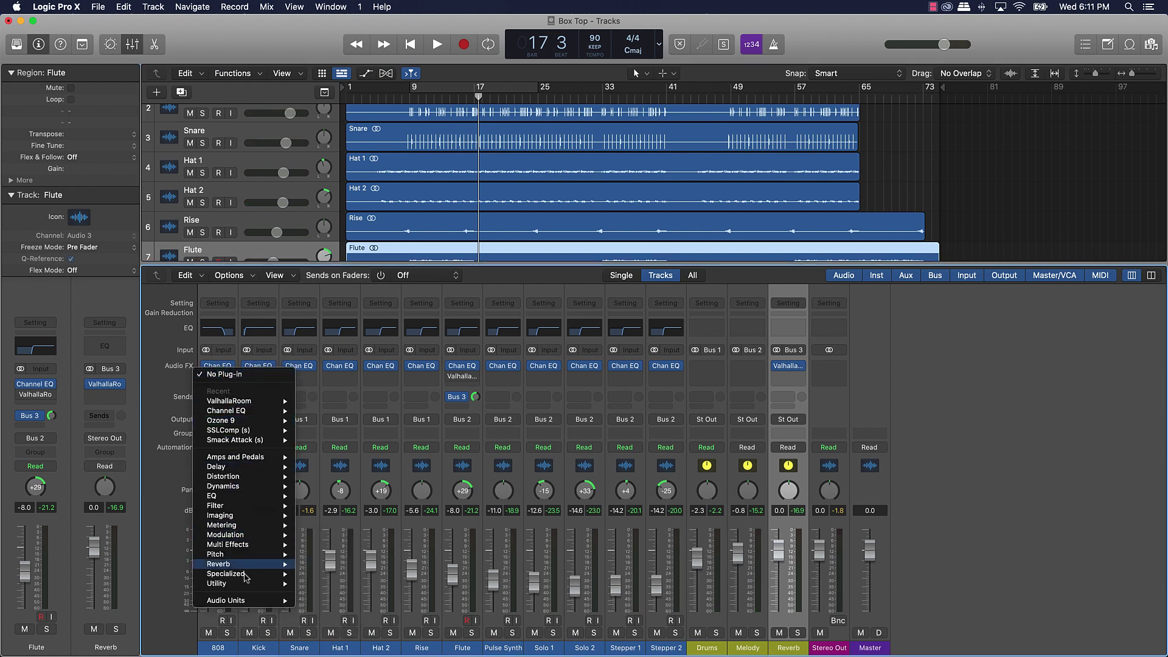
{"action": "mouse_move", "coordinate": [262, 600]}
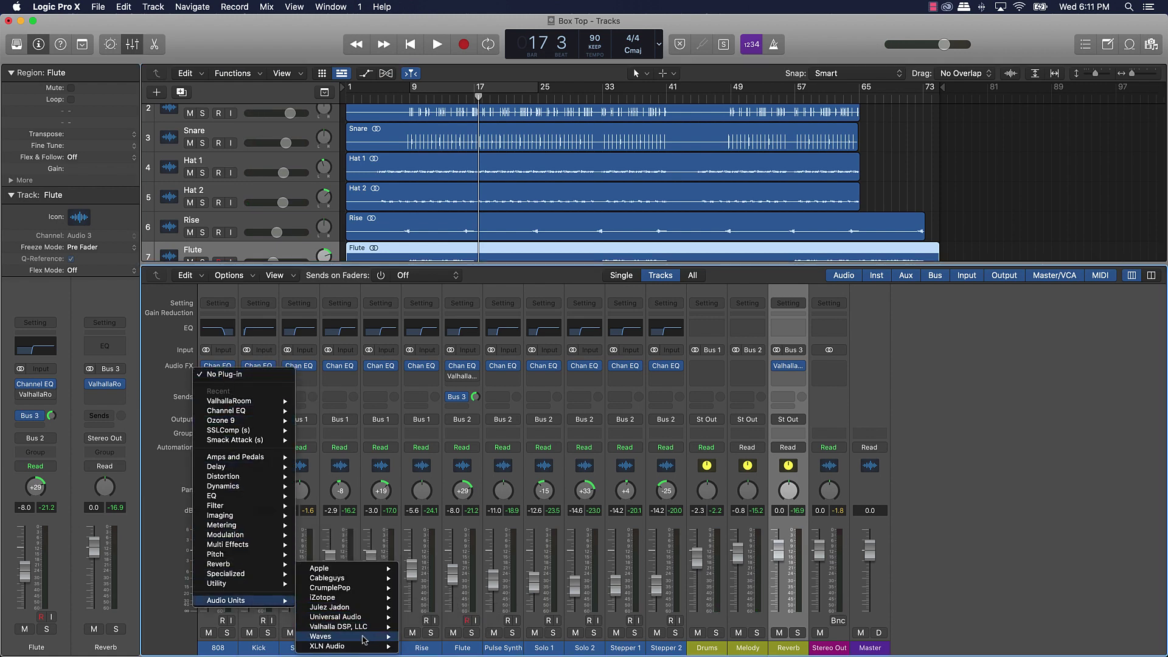
{"action": "mouse_move", "coordinate": [363, 648]}
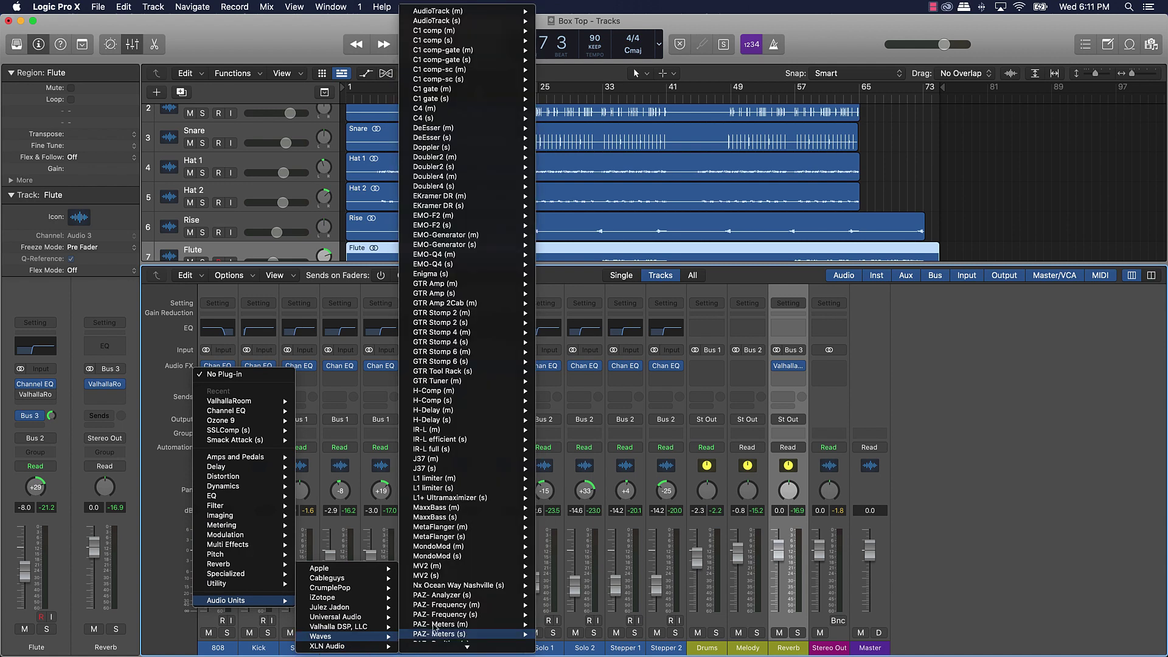
{"action": "mouse_move", "coordinate": [449, 525]}
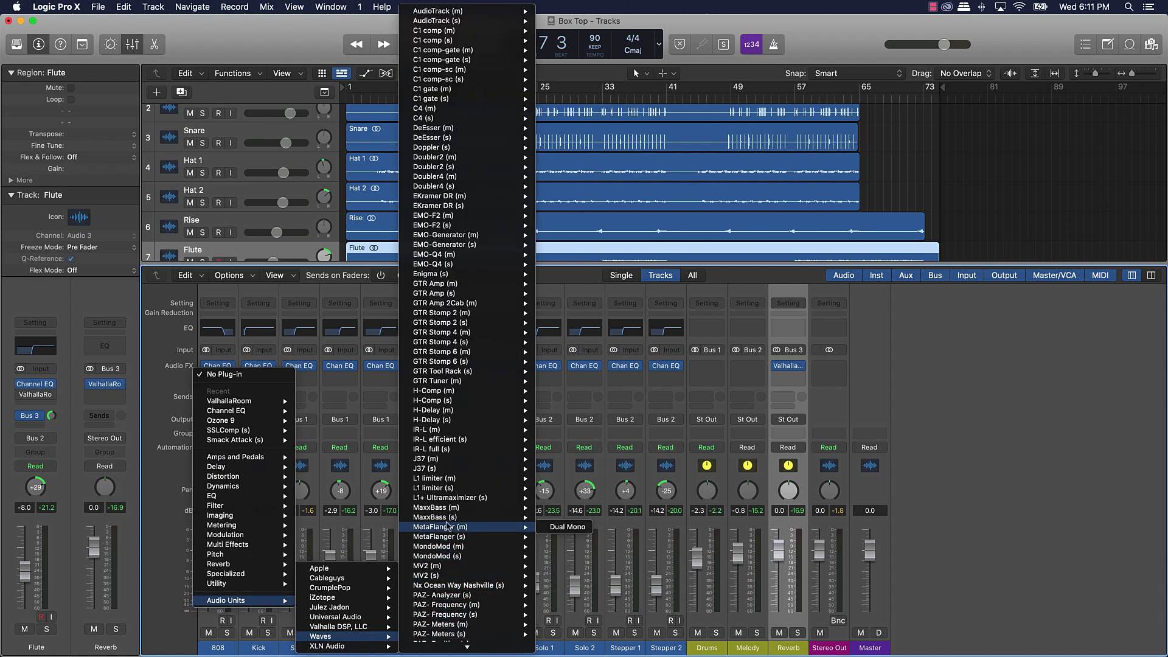
{"action": "scroll", "coordinate": [449, 527], "scroll_direction": "down", "scroll_amount": 10}
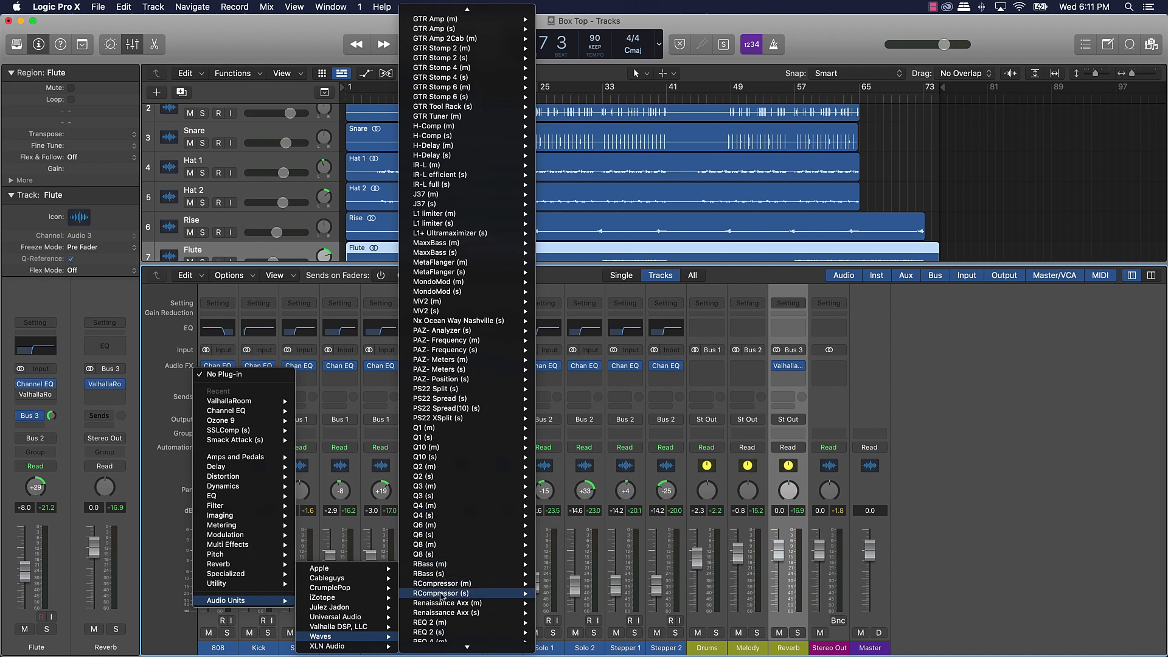
{"action": "mouse_move", "coordinate": [442, 595]}
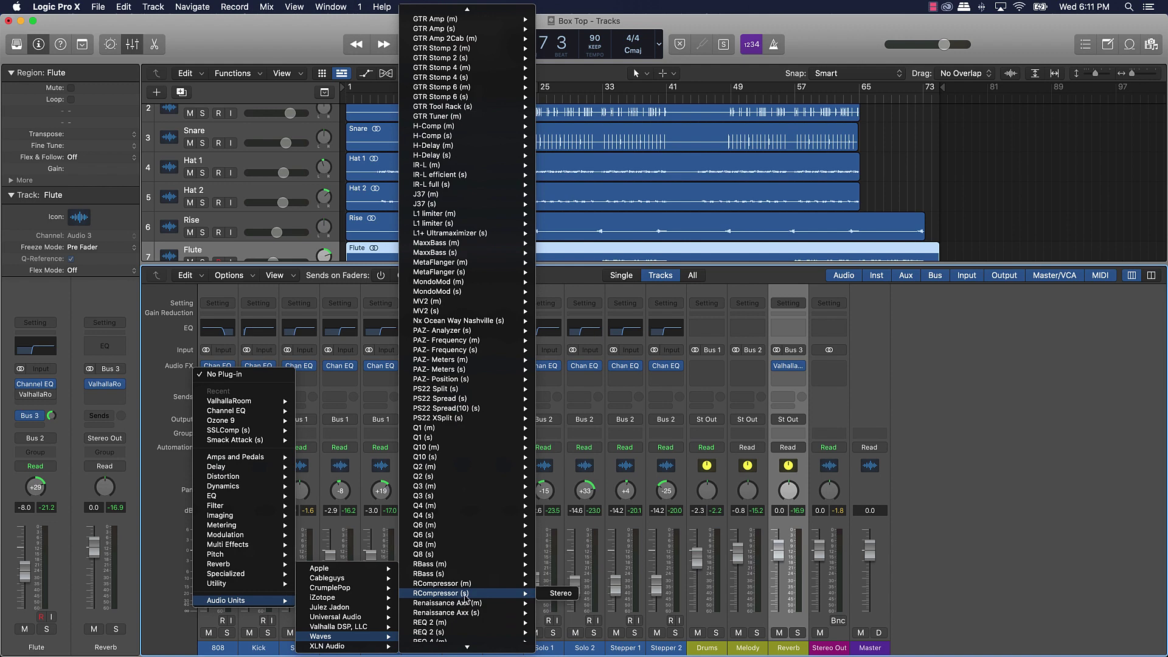
{"action": "mouse_move", "coordinate": [463, 576]}
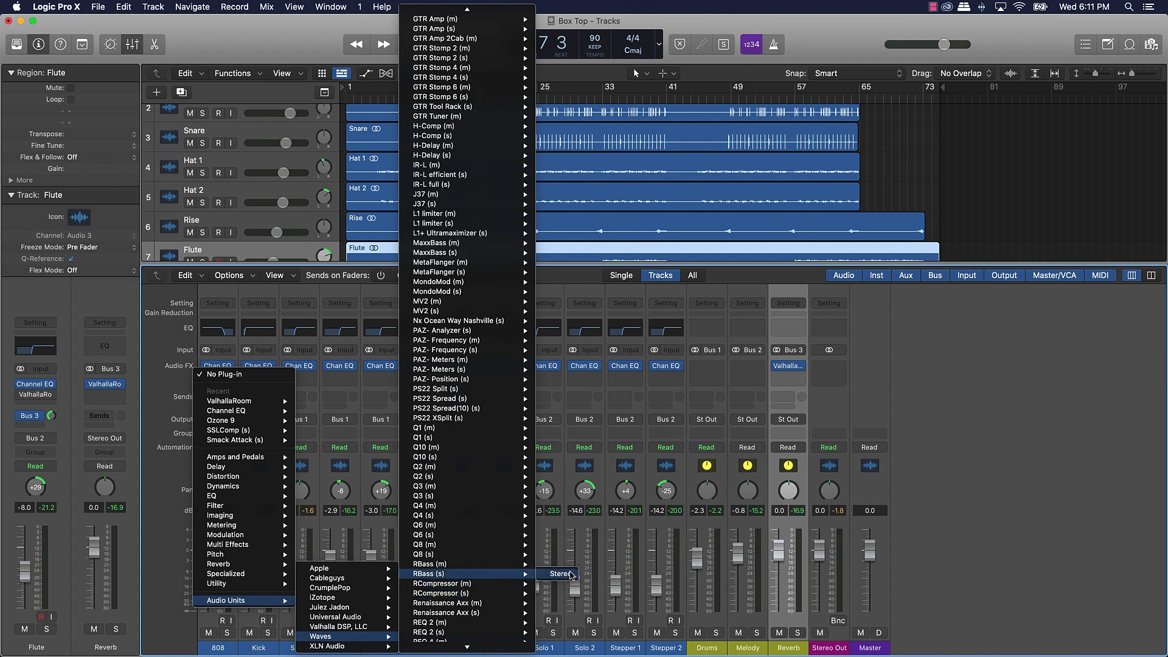
{"action": "left_click", "coordinate": [562, 575]}
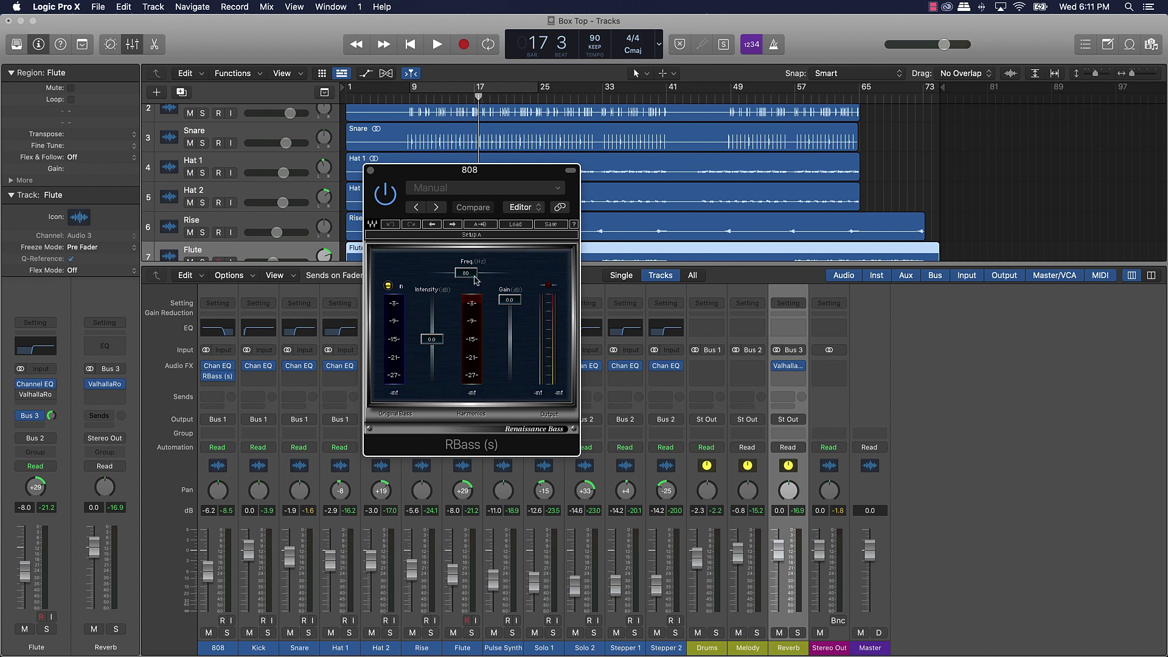
During playback, set RBass's frequency to 55 Hz on the 808 and compare the sound with the plug-in bypassed and active
{"action": "key", "text": "space"}
{"action": "left_click_drag", "start_coordinate": [476, 280], "coordinate": [476, 306]}
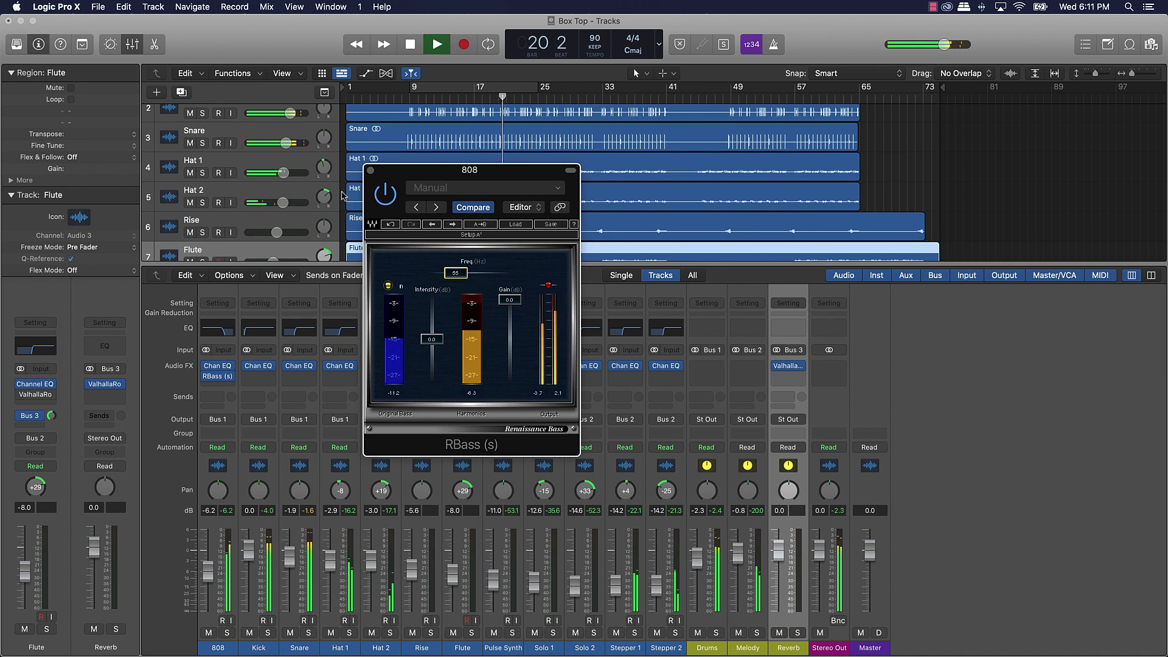
{"action": "left_click", "coordinate": [381, 195]}
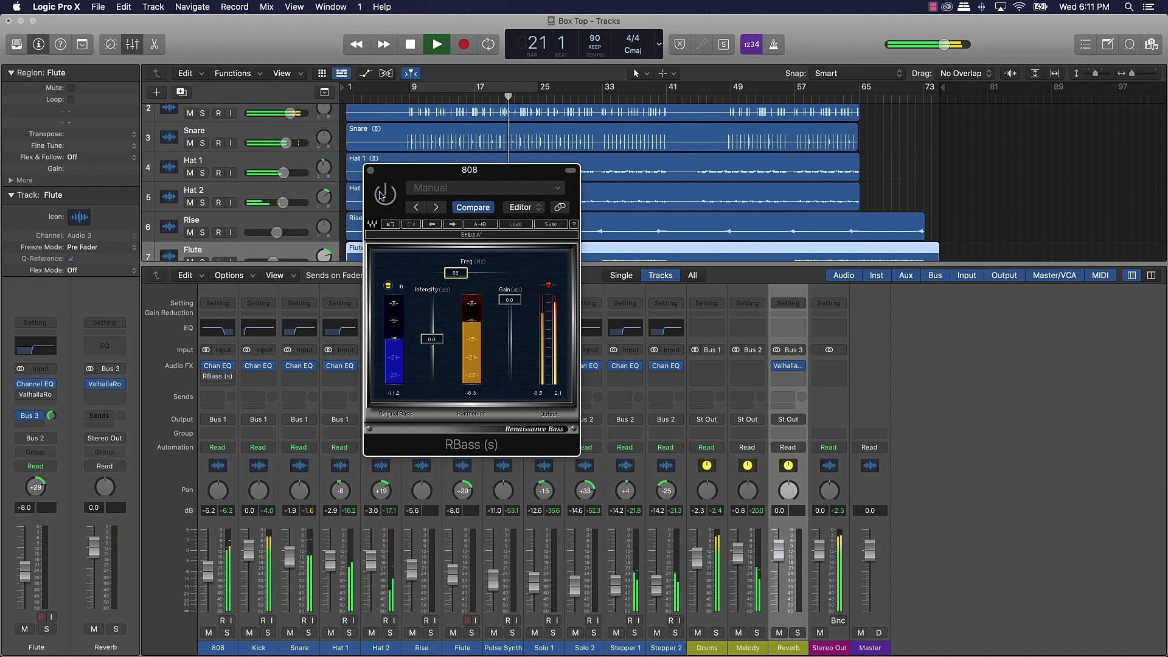
{"action": "left_click", "coordinate": [382, 195]}
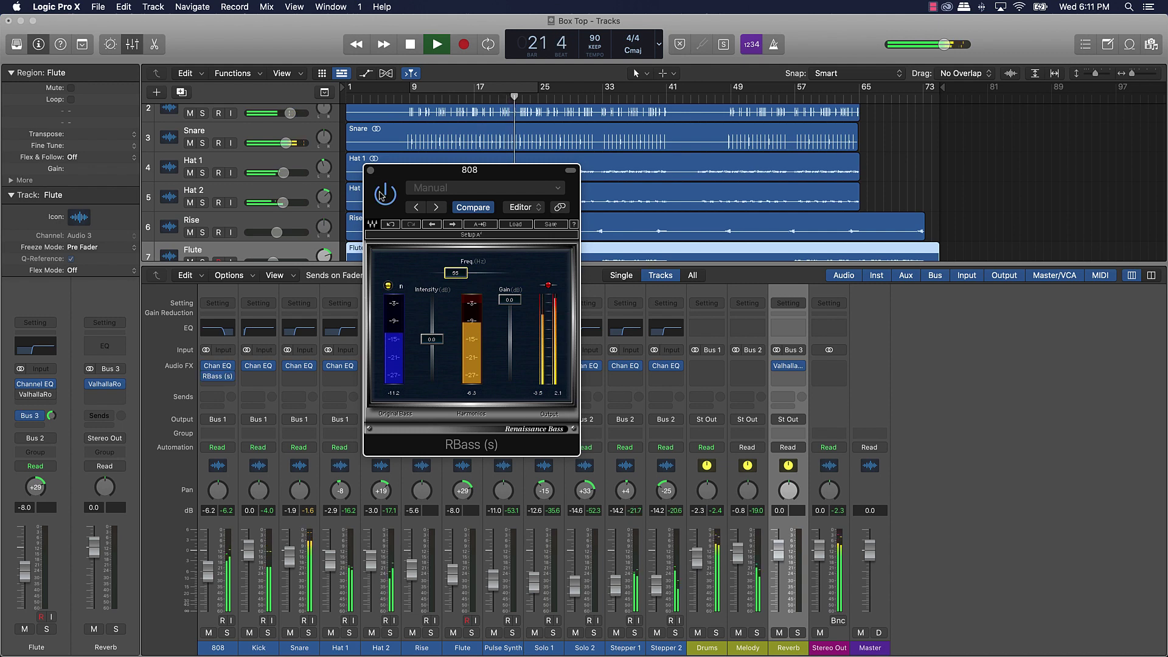
{"action": "key", "text": "space"}
{"action": "left_click", "coordinate": [370, 170]}
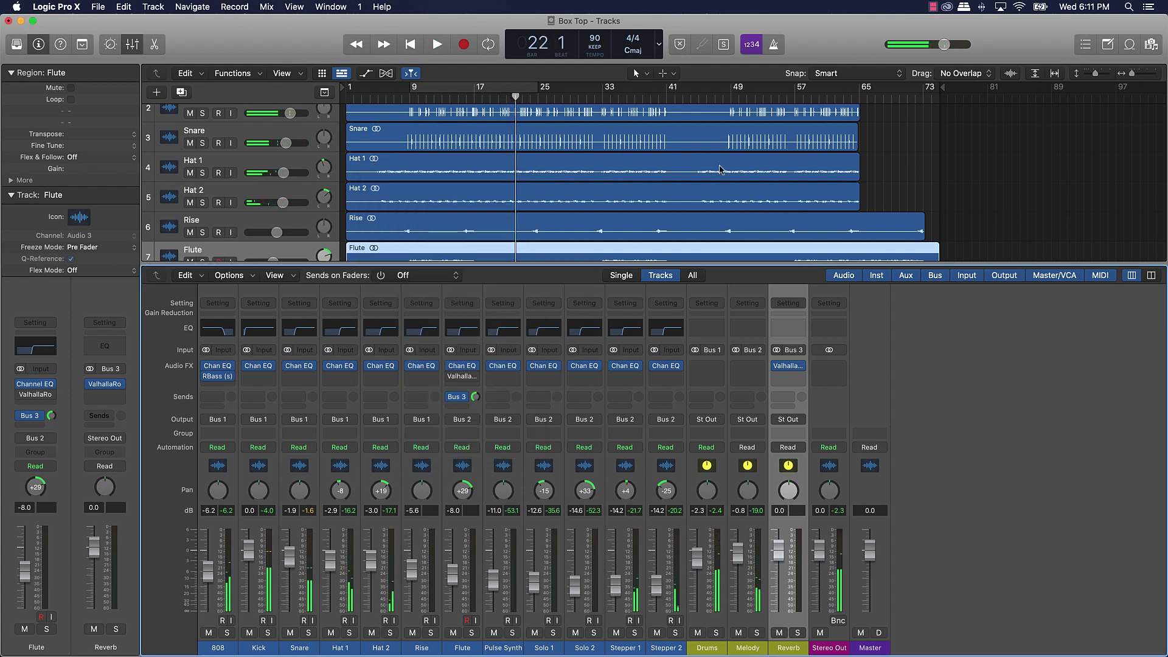
Insert the stereo Waves RBass (s) plug-in after the Channel EQ on the Kick track
{"action": "left_click", "coordinate": [895, 161]}
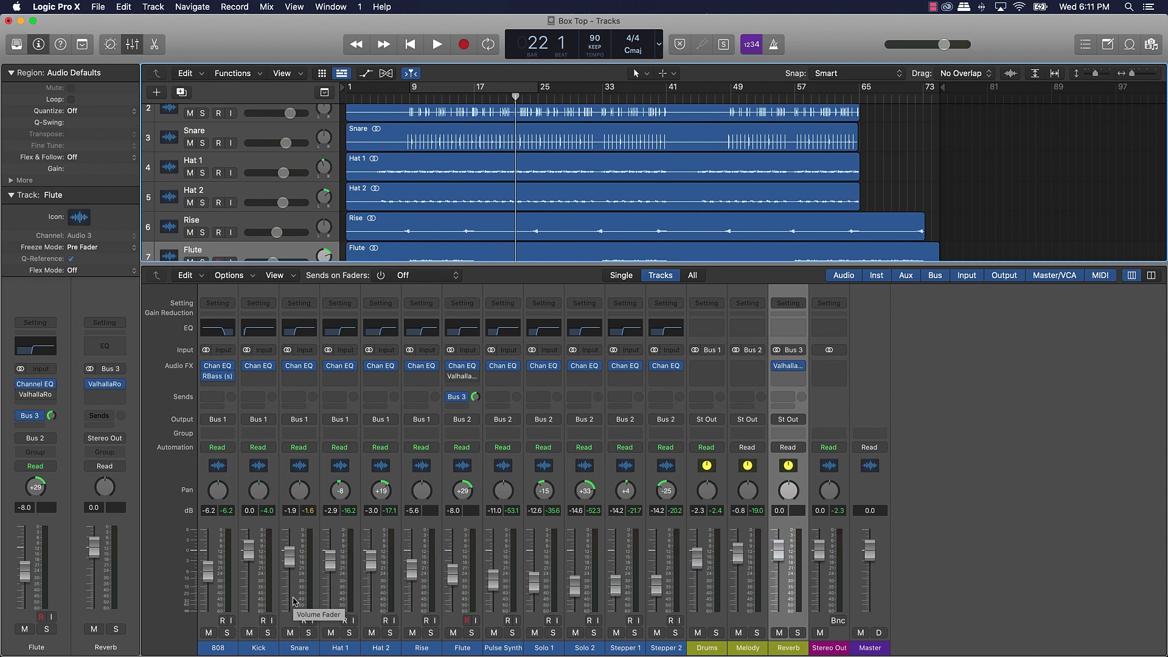
{"action": "key", "text": "space"}
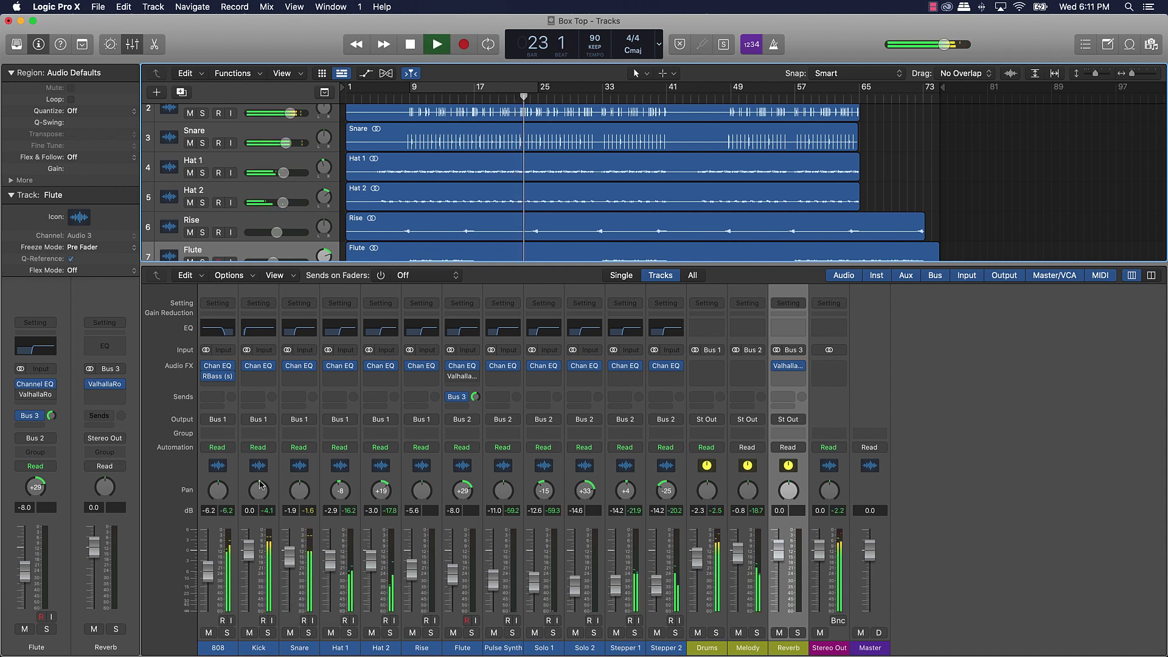
{"action": "key", "text": "space"}
{"action": "left_click", "coordinate": [260, 376]}
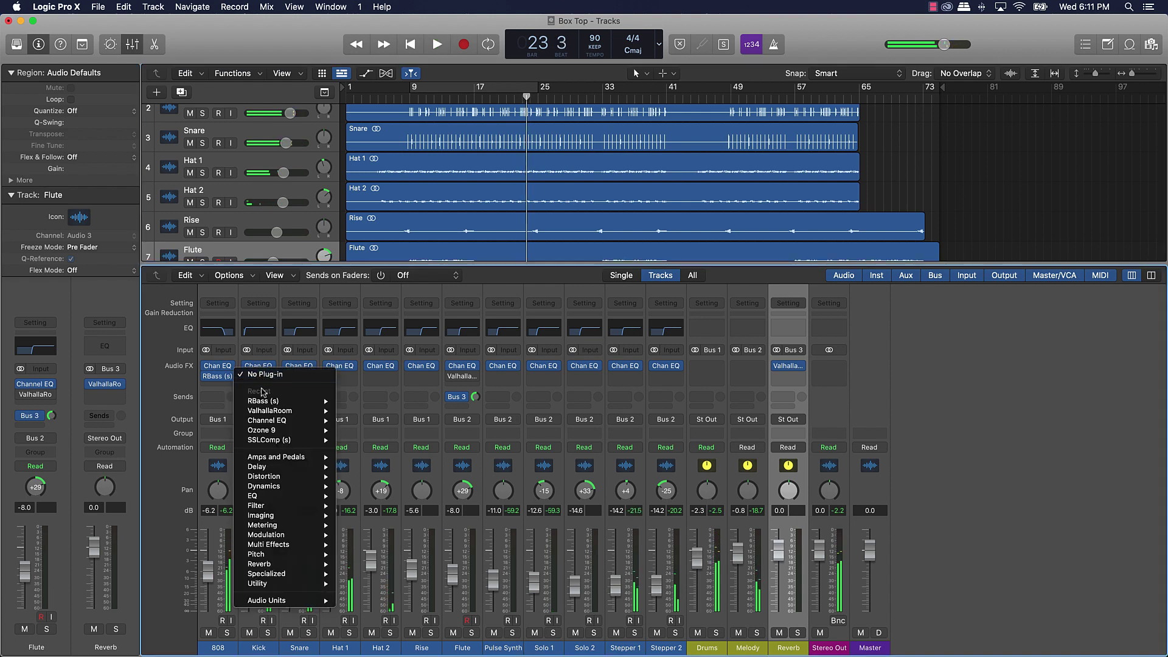
{"action": "mouse_move", "coordinate": [284, 401]}
{"action": "left_click", "coordinate": [368, 403]}
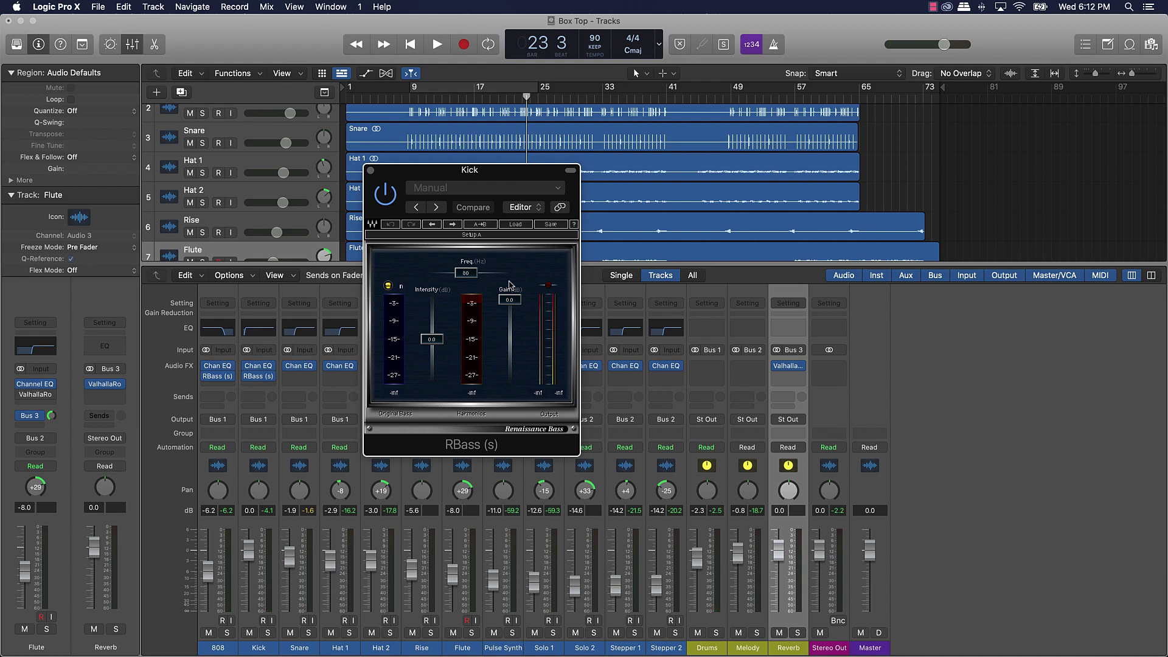
Audition the Kick with RBass, lower the Kick's volume fader to -3.2 dB, and close the plug-in window
{"action": "key", "text": "space"}
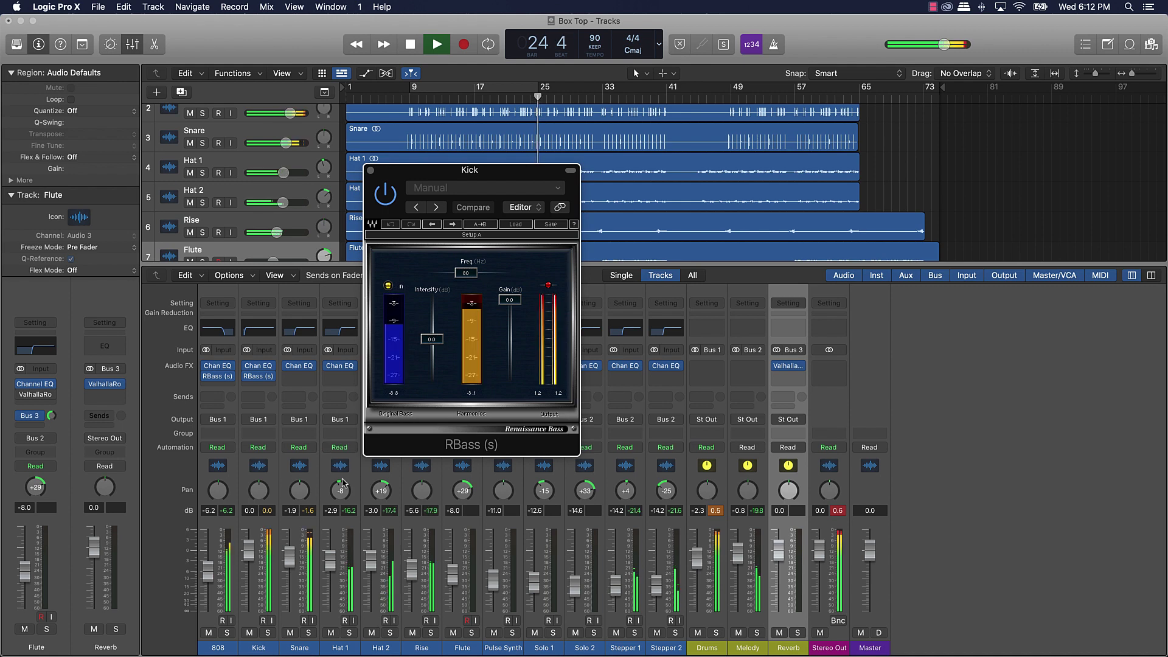
{"action": "key", "text": "space"}
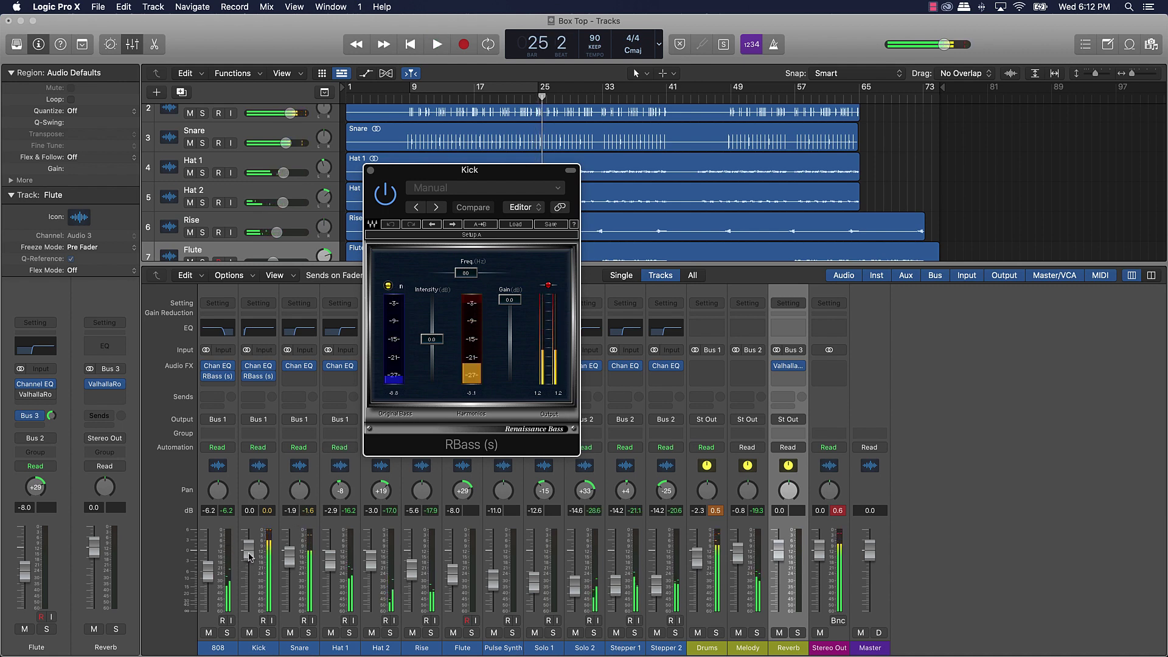
{"action": "left_click_drag", "start_coordinate": [250, 556], "coordinate": [244, 578]}
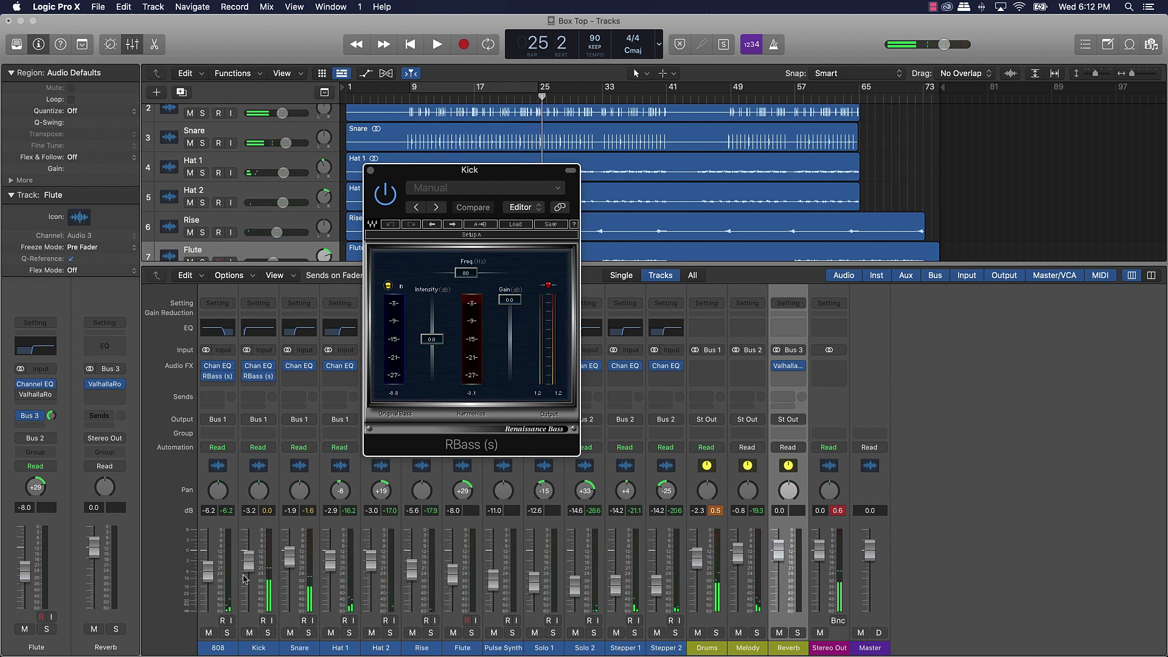
{"action": "key", "text": "space"}
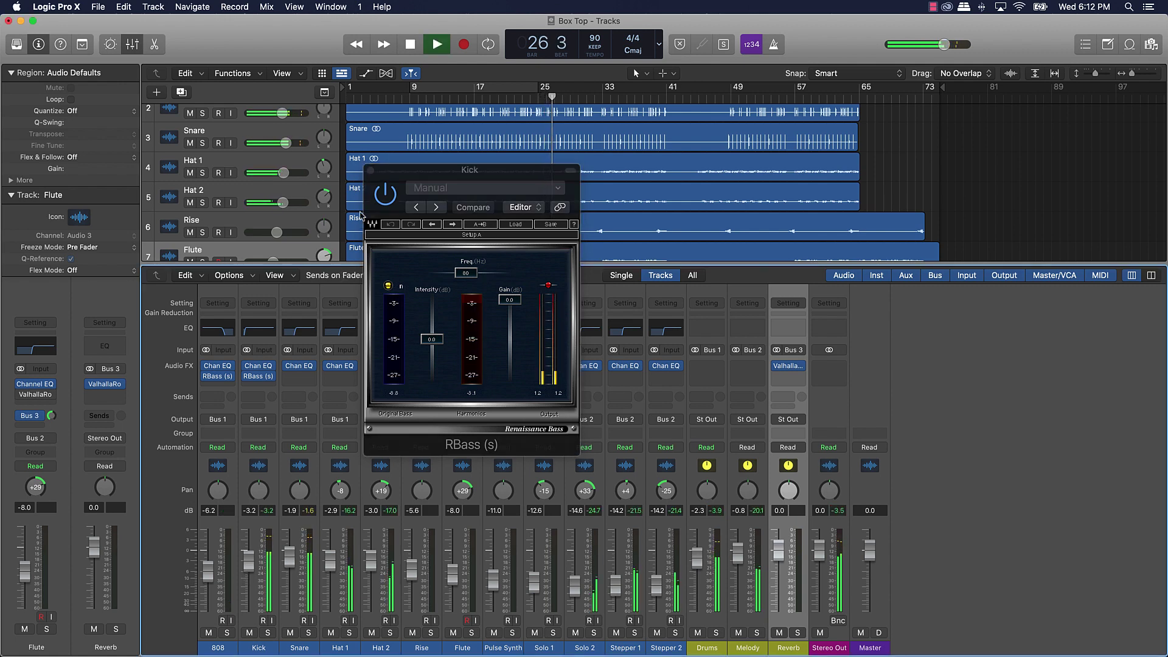
{"action": "left_click", "coordinate": [372, 172]}
{"action": "left_click", "coordinate": [371, 170]}
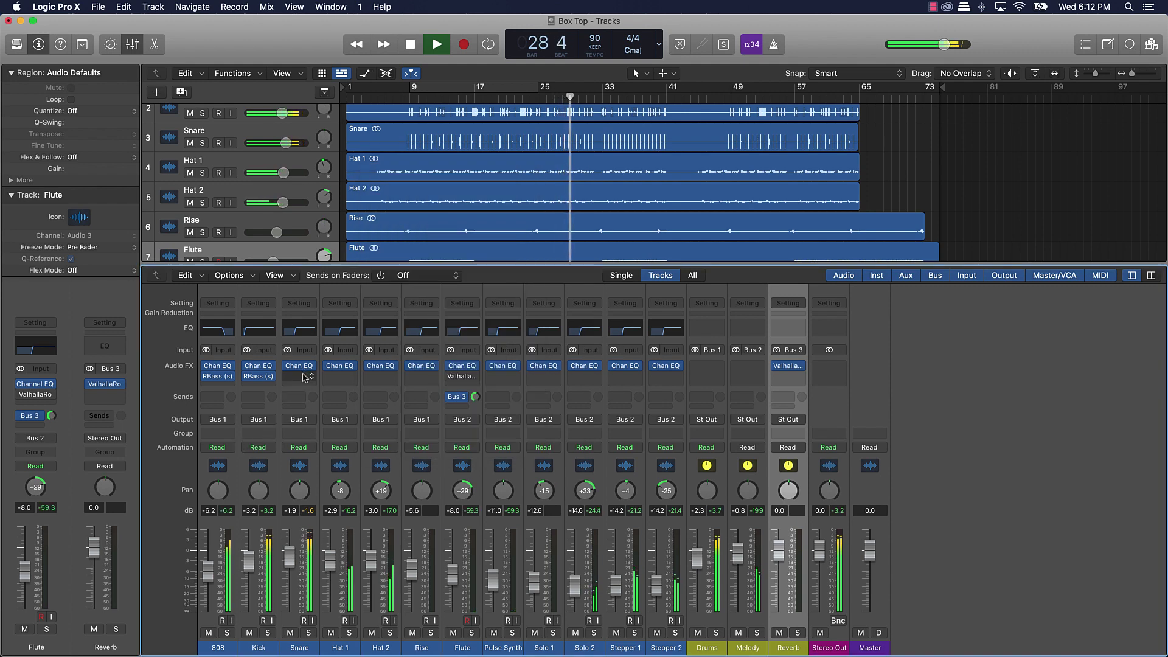
{"action": "key", "text": "space"}
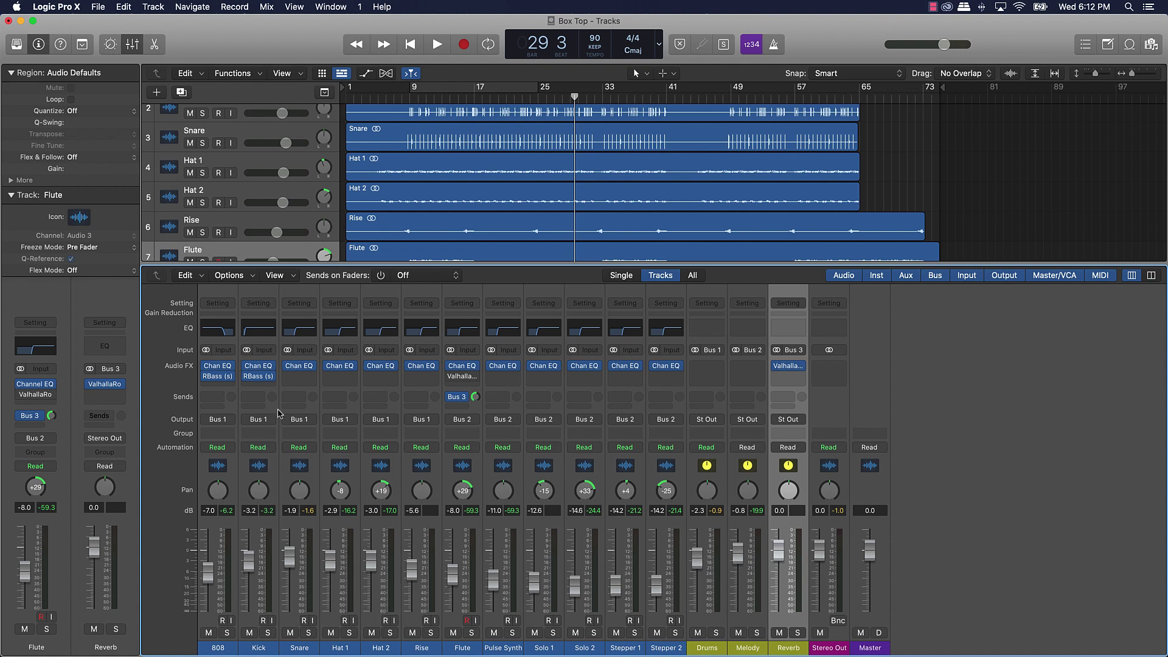
Review the RBass frequency and level settings on the 808 track and close the plug-in window
{"action": "left_click", "coordinate": [221, 375]}
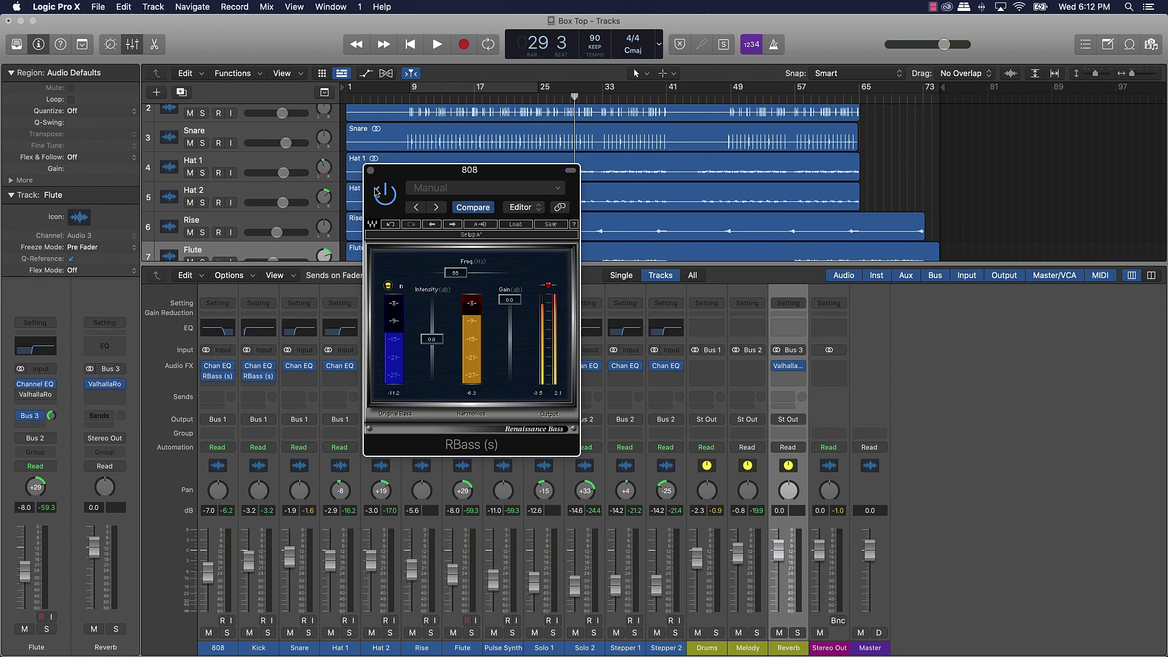
{"action": "left_click", "coordinate": [371, 170]}
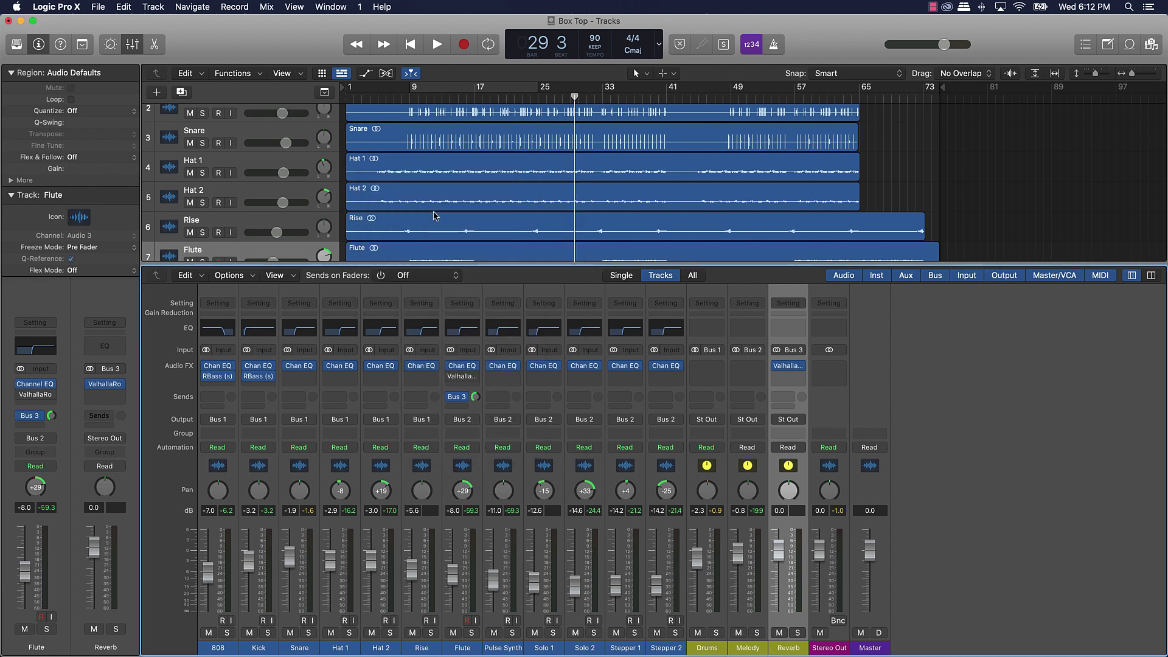
{"action": "left_click", "coordinate": [218, 375]}
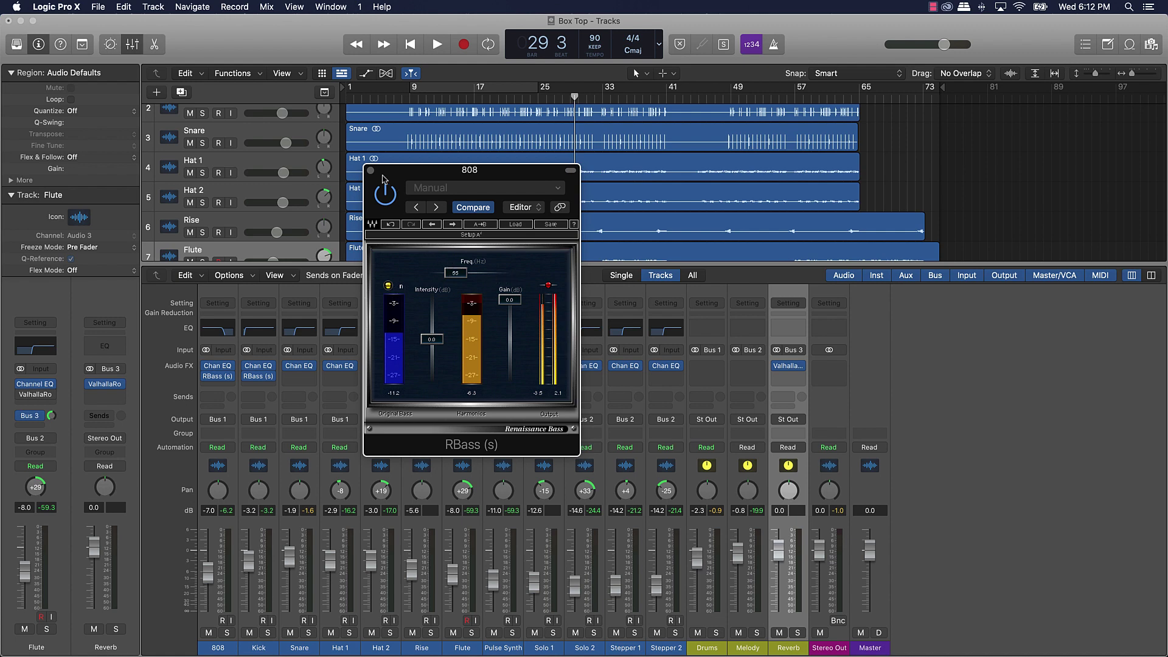
{"action": "left_click", "coordinate": [371, 171]}
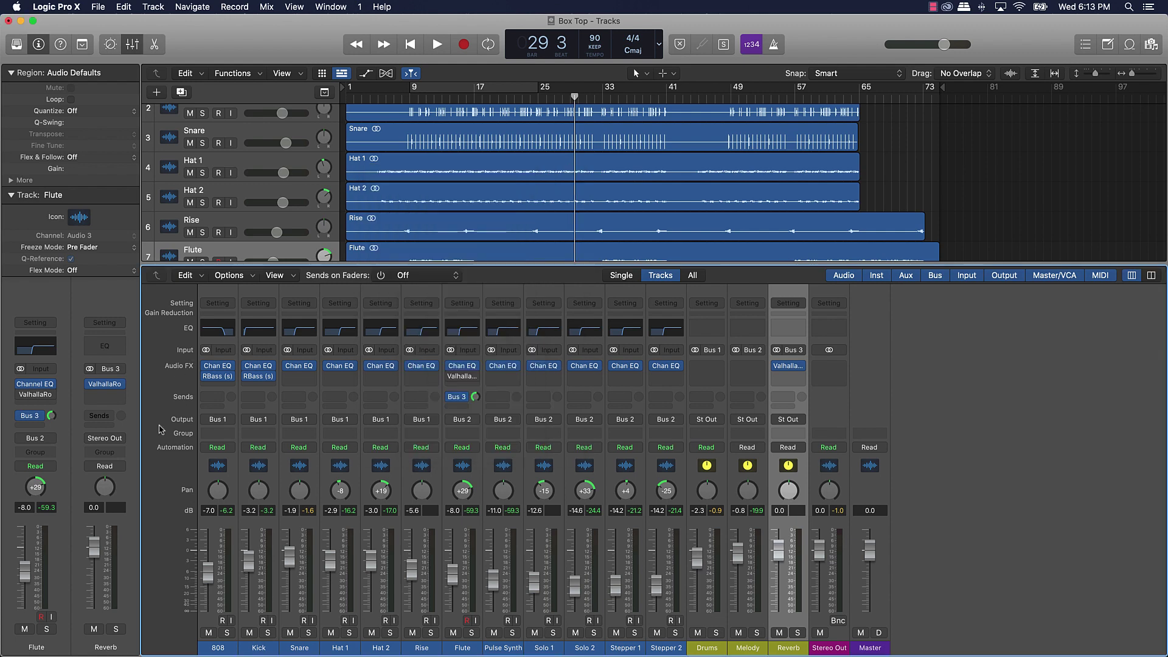
Compare the Channel EQ curves of the 808 and Kick with the Kick's RBass settings, and close all plug-in windows
{"action": "mouse_move", "coordinate": [236, 365]}
{"action": "left_click", "coordinate": [237, 365]}
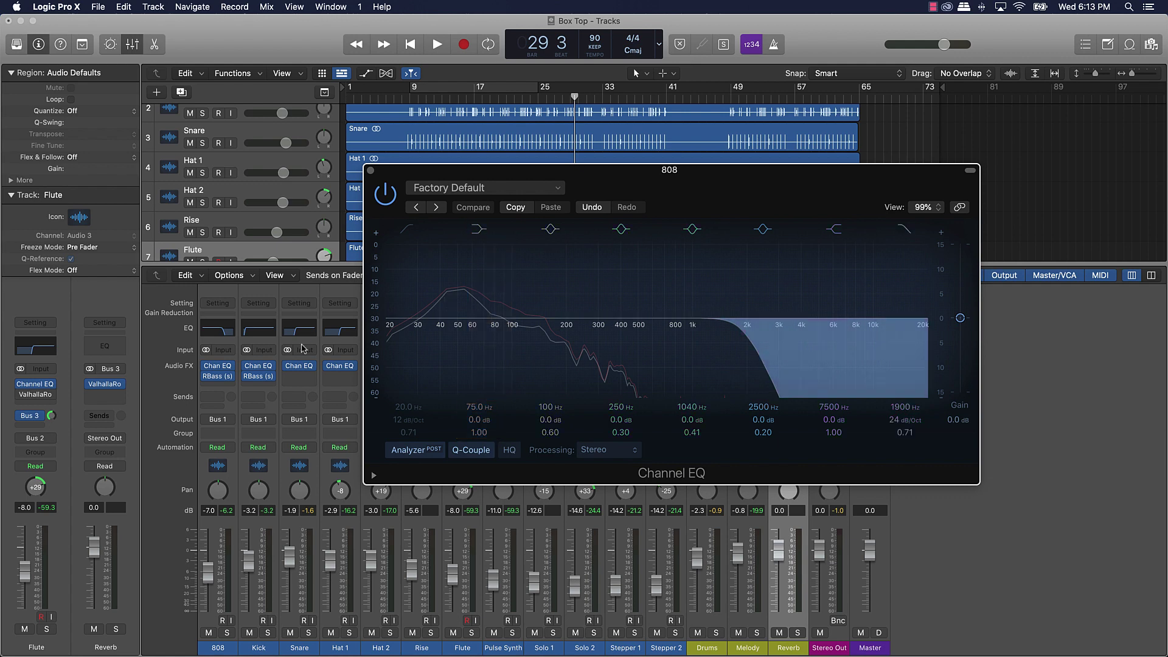
{"action": "left_click", "coordinate": [262, 378]}
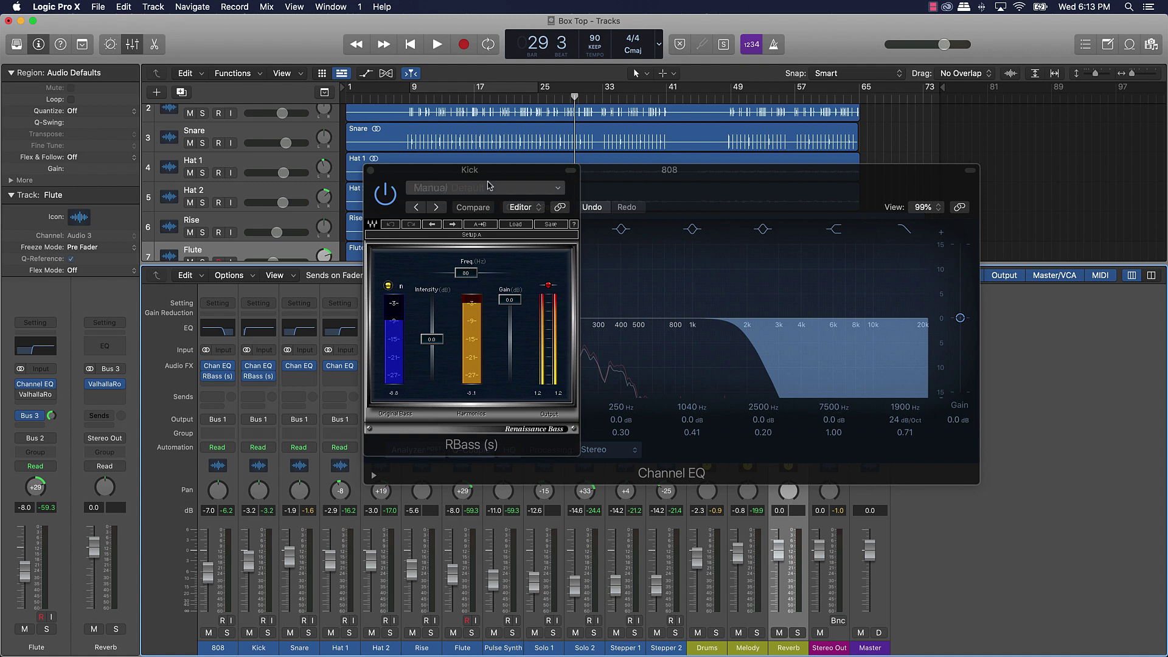
{"action": "left_click_drag", "start_coordinate": [490, 174], "coordinate": [670, 199]}
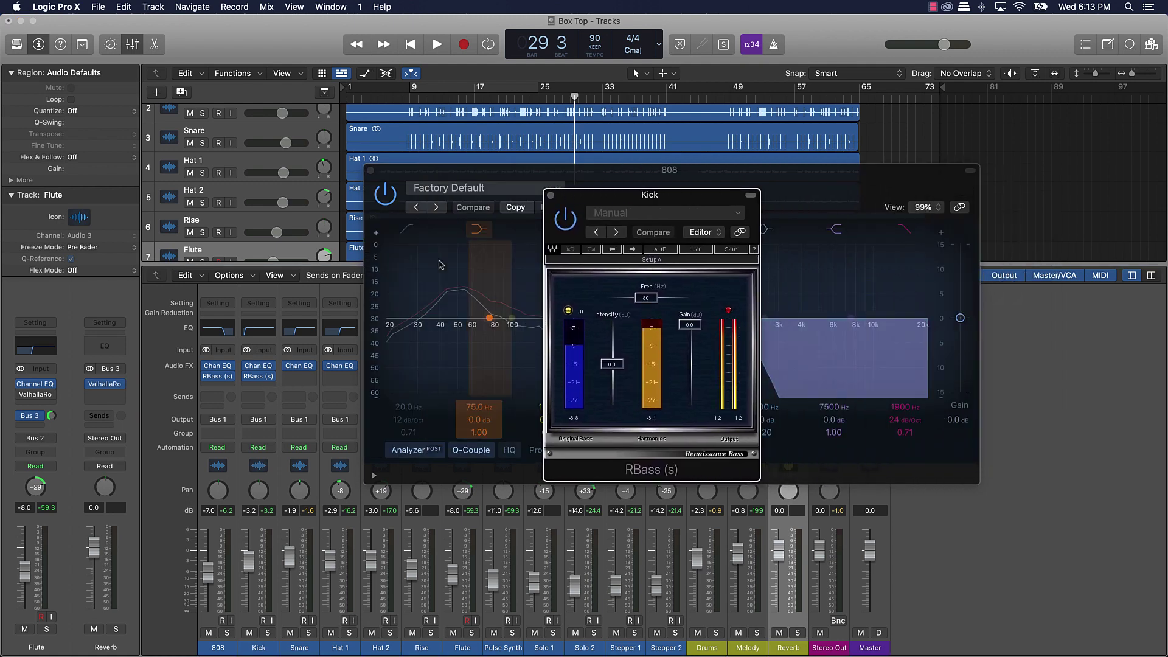
{"action": "left_click", "coordinate": [263, 338]}
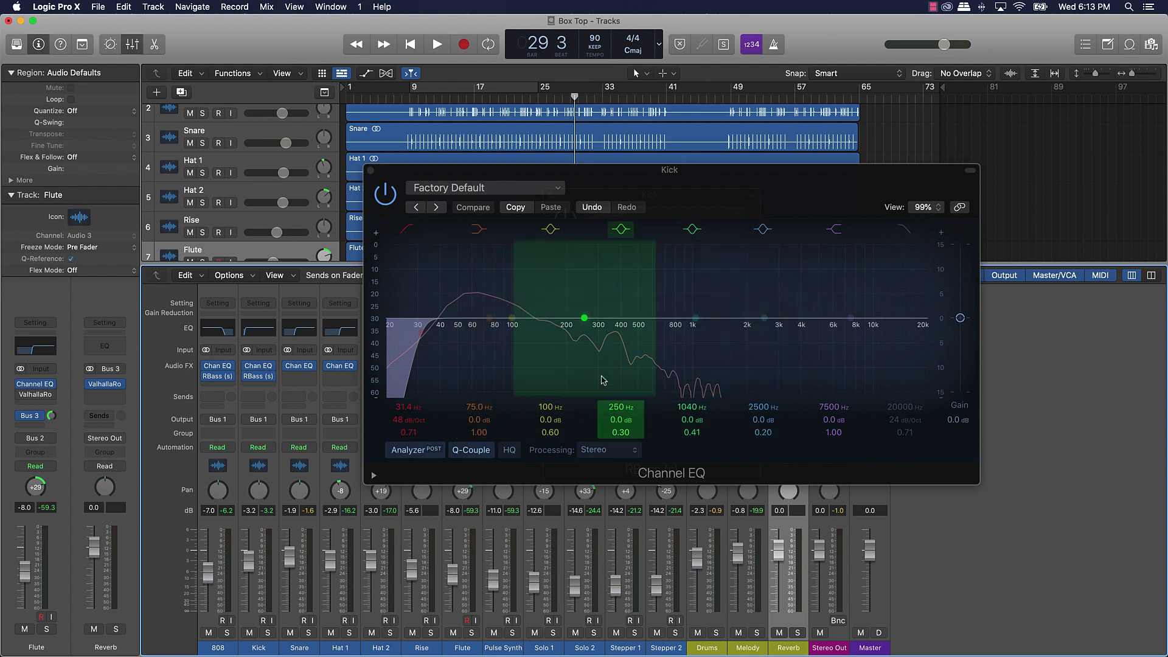
{"action": "left_click", "coordinate": [371, 171]}
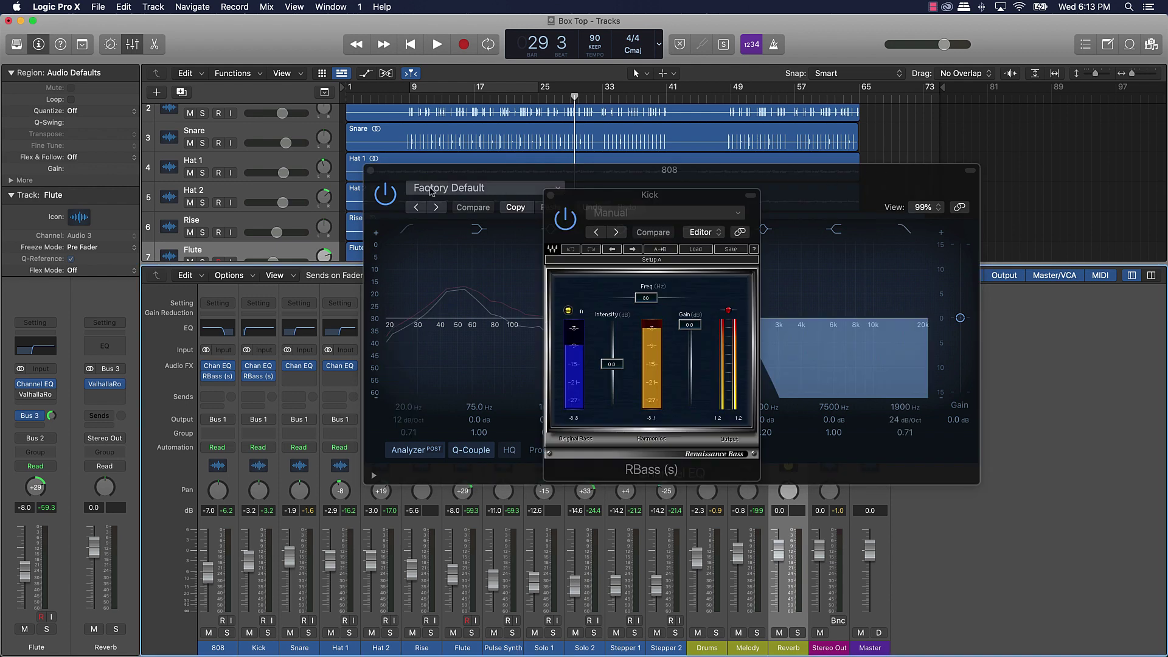
{"action": "left_click", "coordinate": [371, 171]}
{"action": "left_click", "coordinate": [371, 172]}
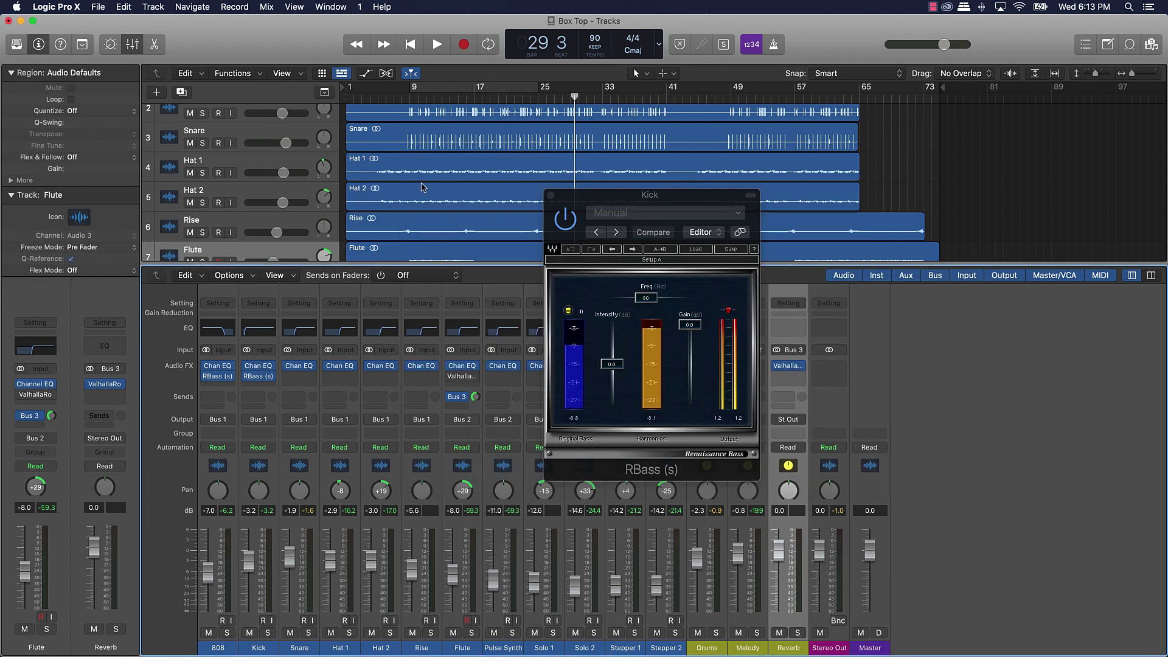
{"action": "left_click", "coordinate": [550, 197]}
Play the beat briefly and insert the stereo Waves Smack Attack (s) plug-in after the Channel EQ on the Snare track
{"action": "key", "text": "space"}
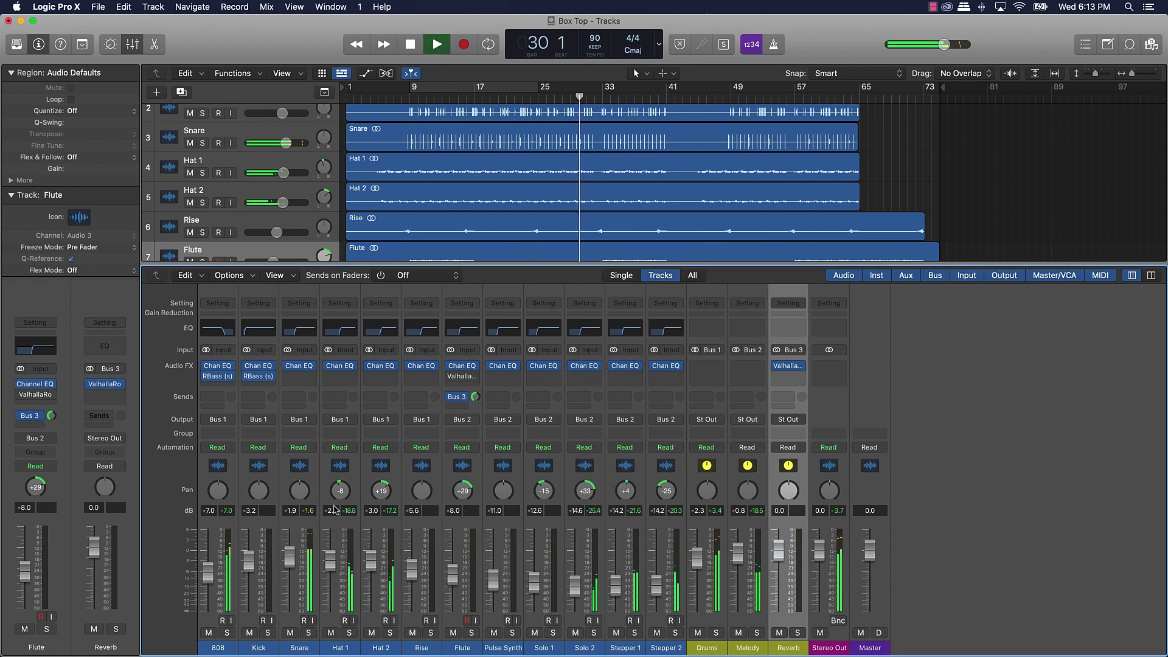
{"action": "key", "text": "space"}
{"action": "left_click", "coordinate": [311, 379]}
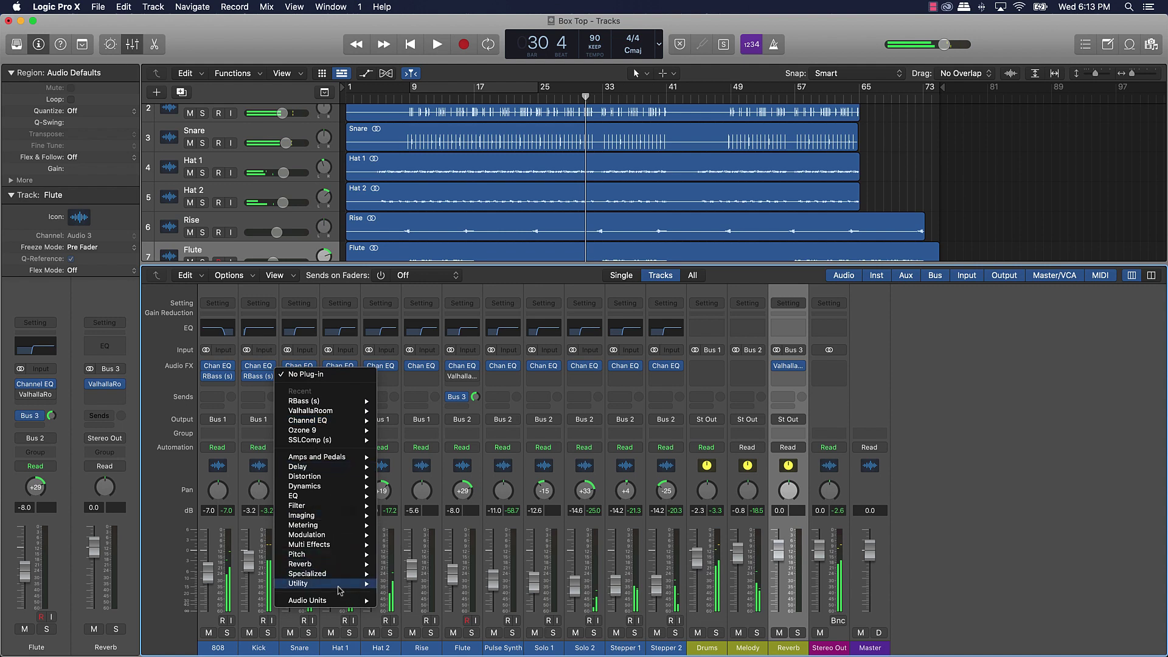
{"action": "mouse_move", "coordinate": [346, 602]}
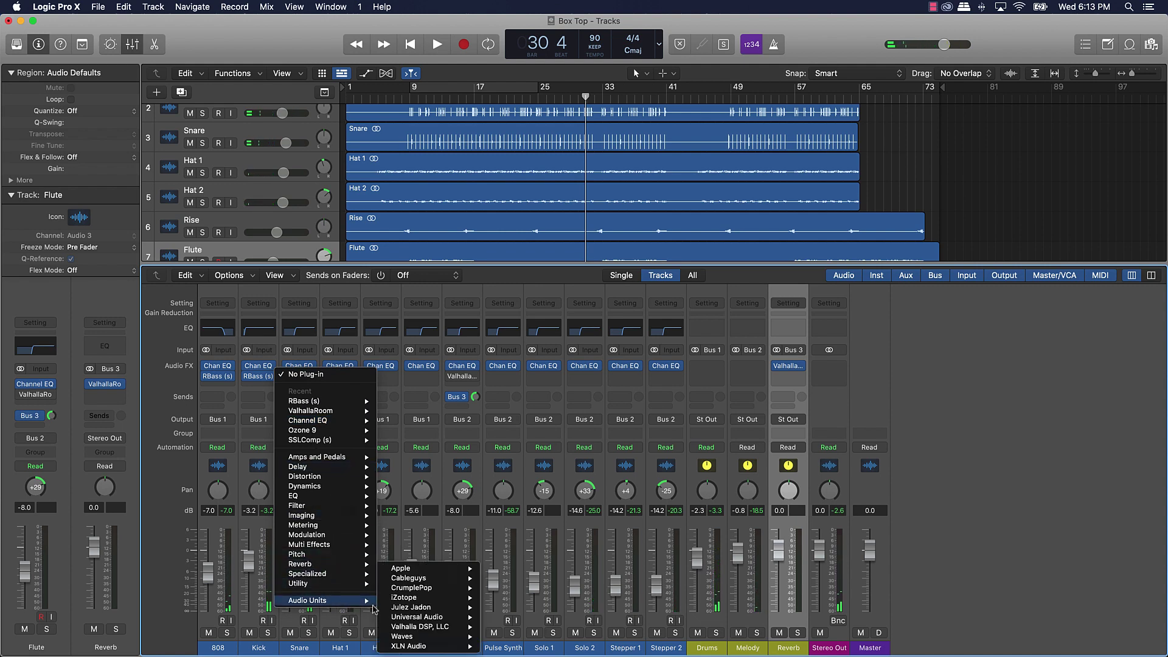
{"action": "mouse_move", "coordinate": [433, 637]}
{"action": "mouse_move", "coordinate": [531, 618]}
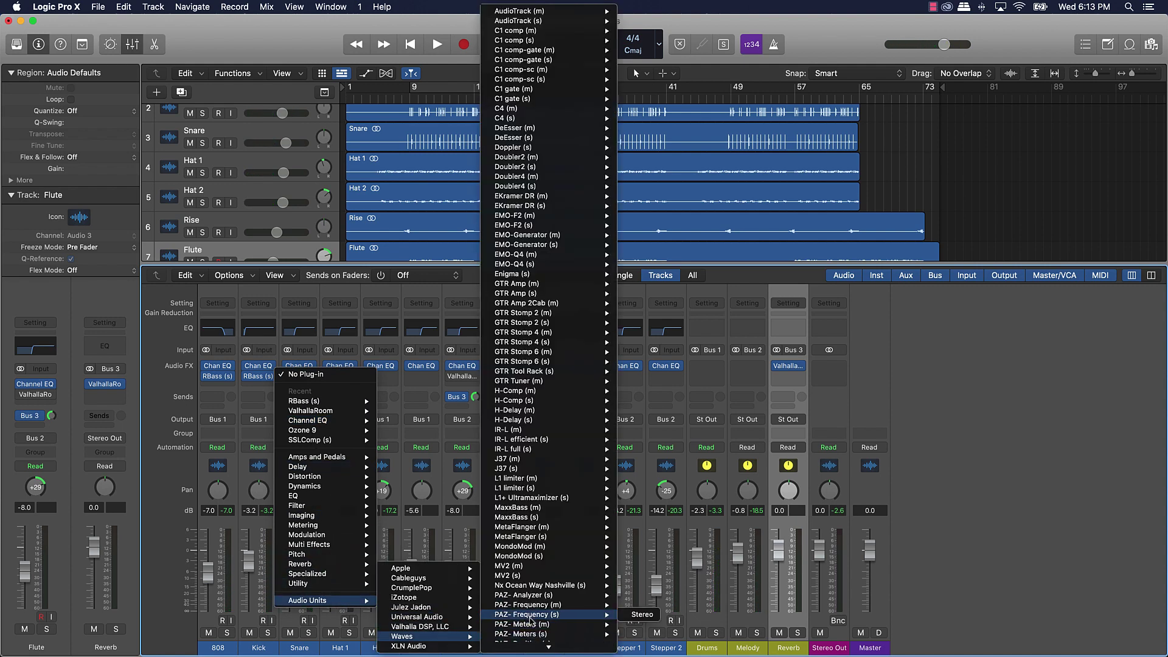
{"action": "scroll", "coordinate": [531, 620], "scroll_direction": "down", "scroll_amount": 10}
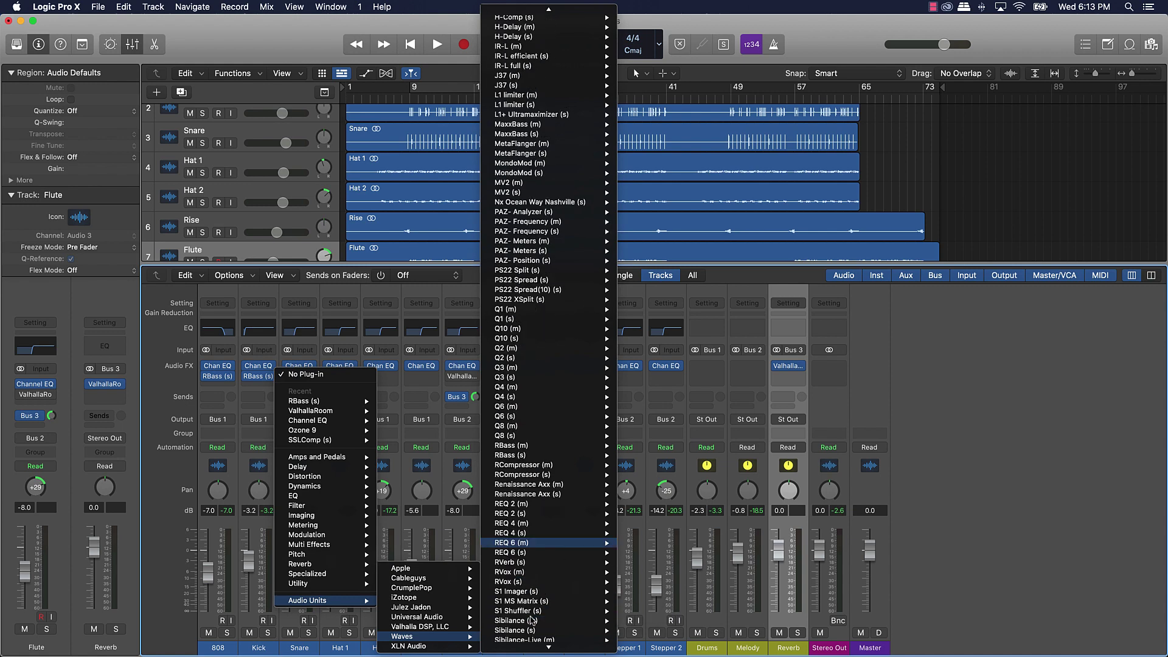
{"action": "scroll", "coordinate": [531, 619], "scroll_direction": "down", "scroll_amount": 5}
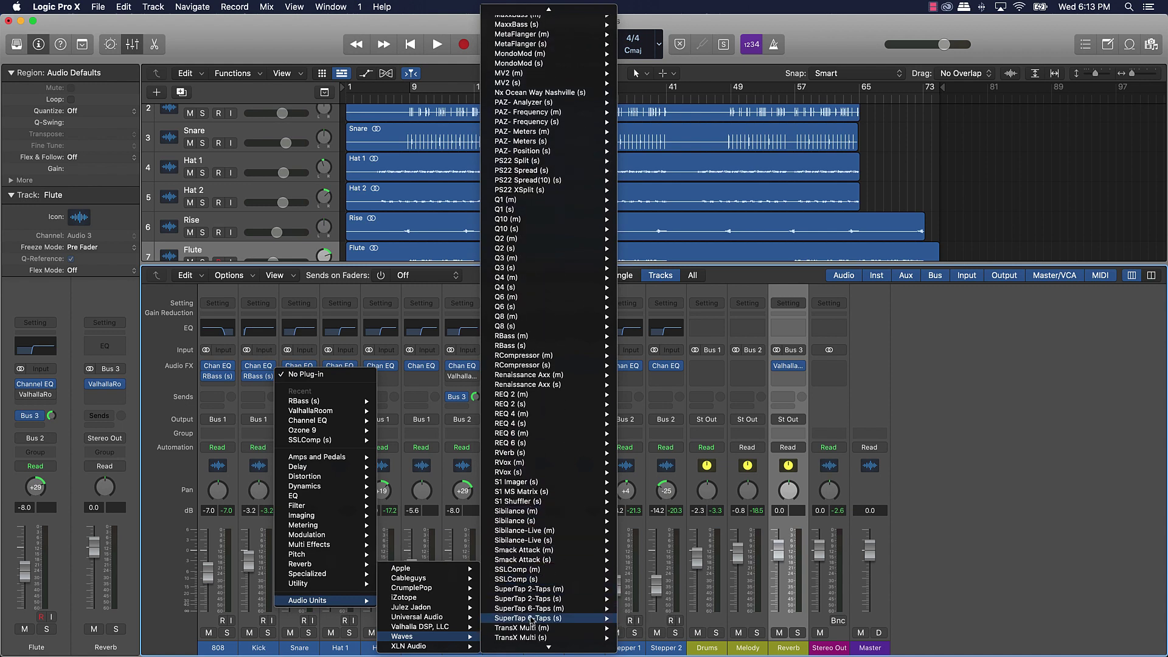
{"action": "scroll", "coordinate": [531, 619], "scroll_direction": "down", "scroll_amount": 6}
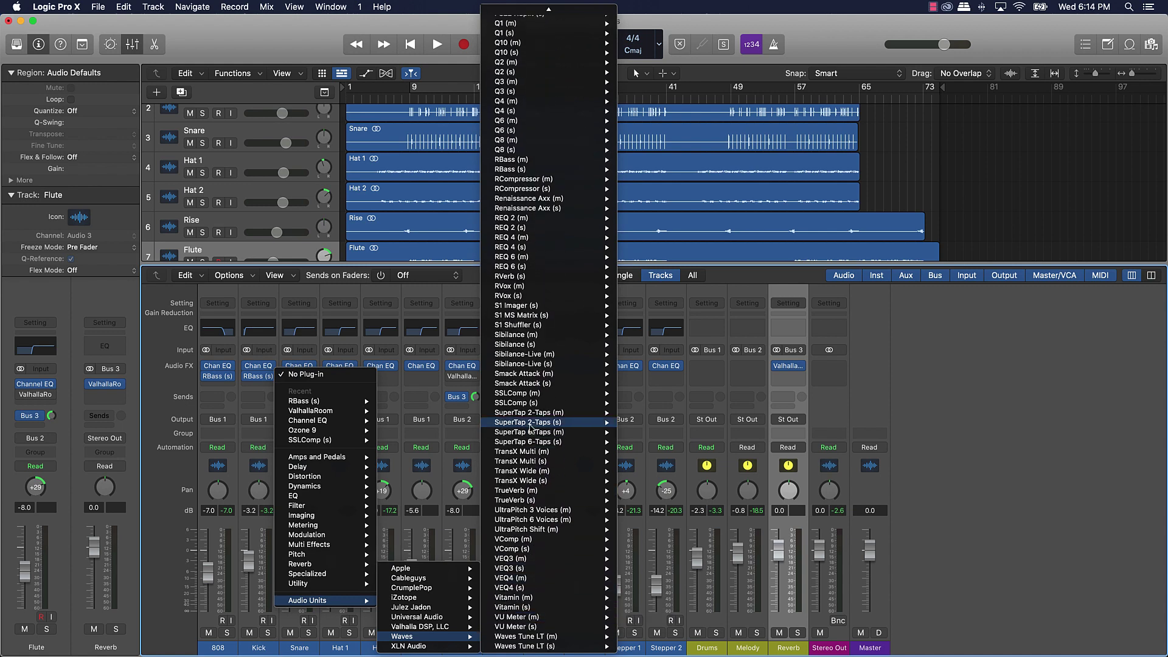
{"action": "mouse_move", "coordinate": [554, 385]}
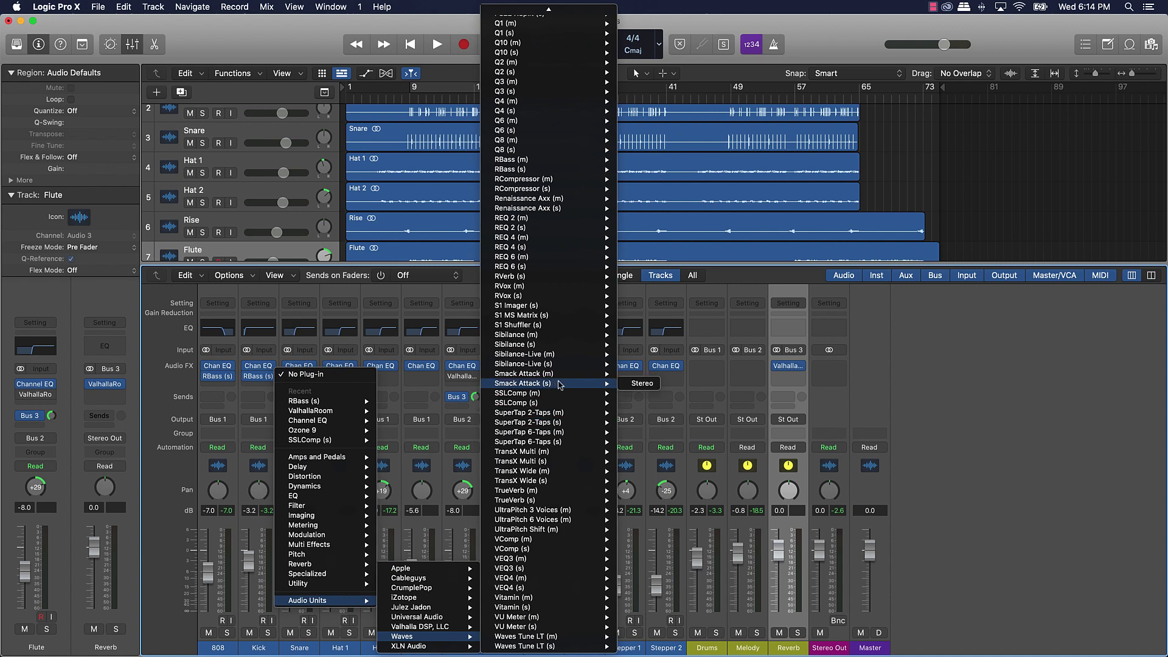
{"action": "left_click", "coordinate": [642, 383]}
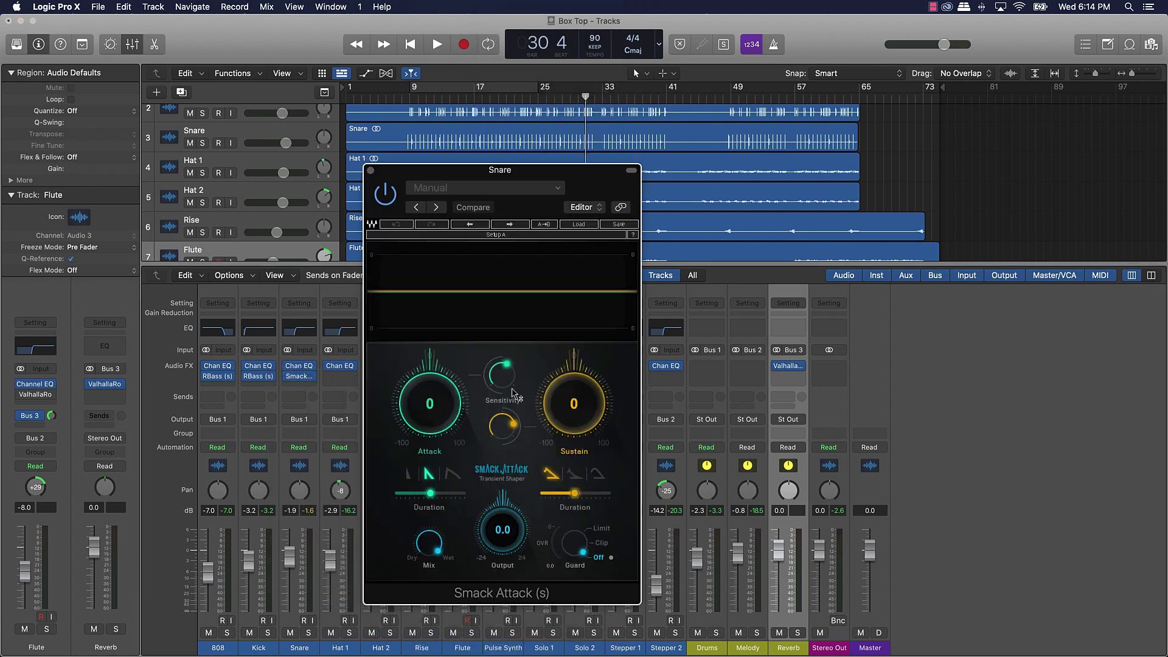
During playback, set Smack Attack's Attack to 11 and Sustain to -12 on the Snare, and hide the plug-in window
{"action": "key", "text": "space"}
{"action": "left_click_drag", "start_coordinate": [435, 396], "coordinate": [435, 381]}
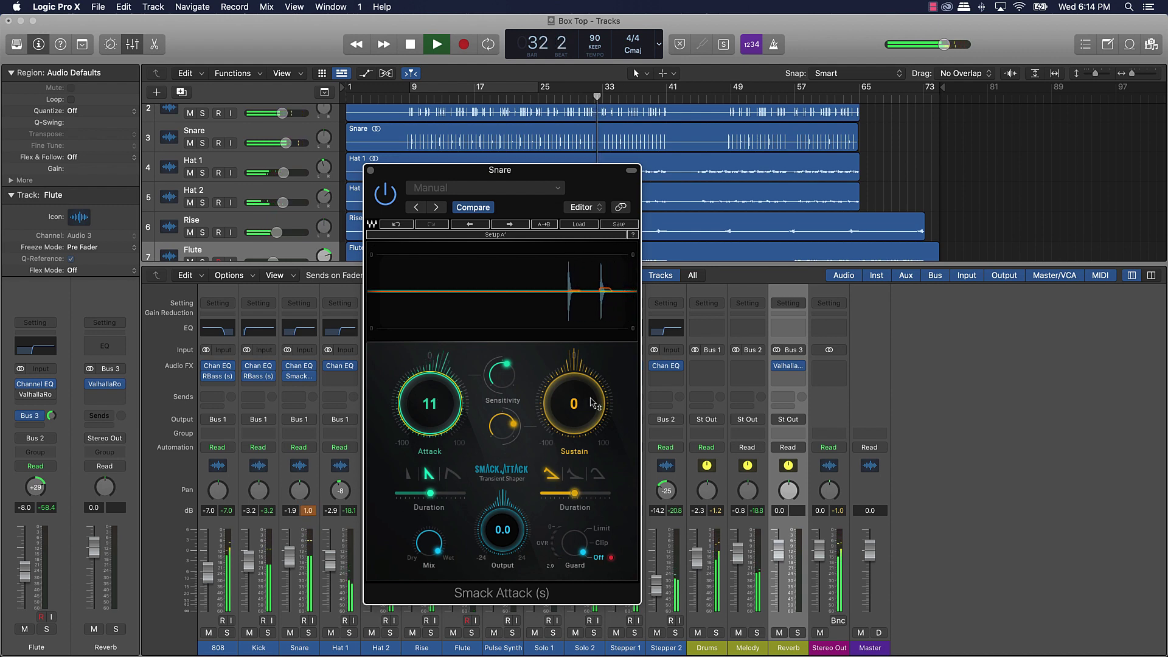
{"action": "left_click_drag", "start_coordinate": [591, 403], "coordinate": [591, 417]}
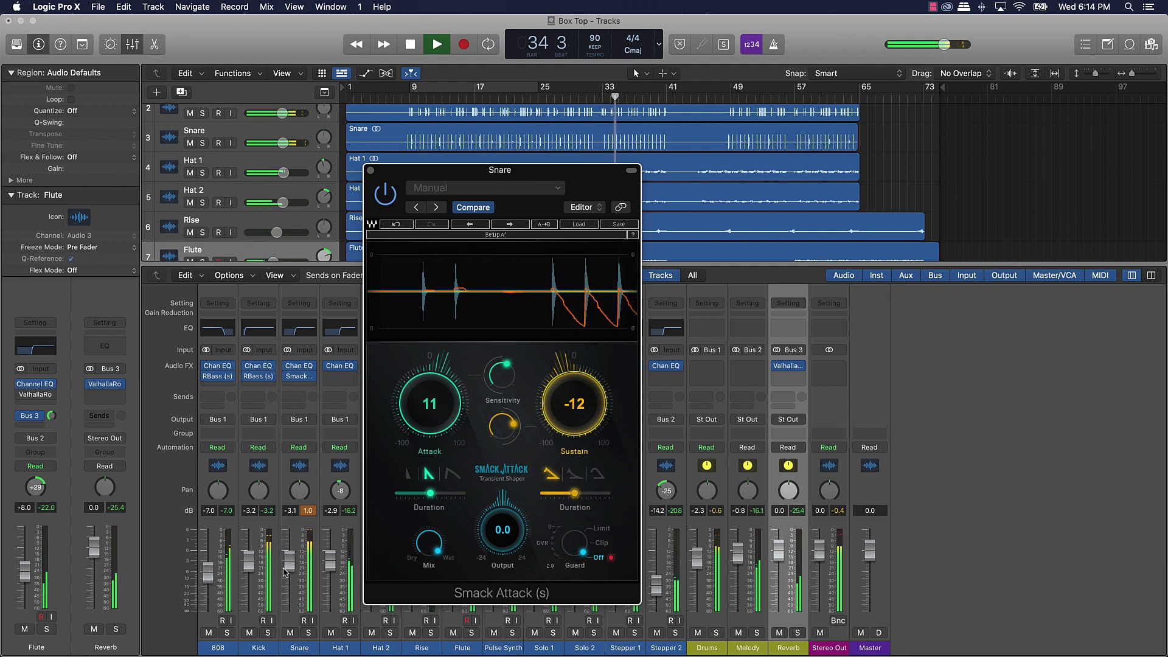
{"action": "left_click", "coordinate": [327, 258]}
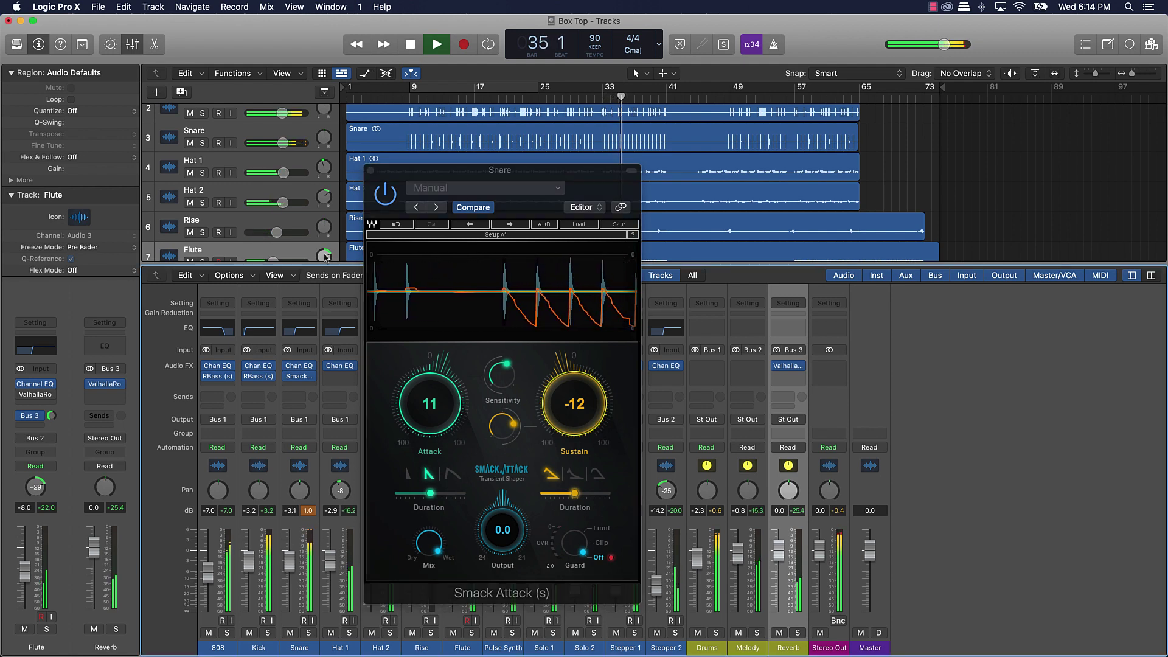
{"action": "key", "text": "v"}
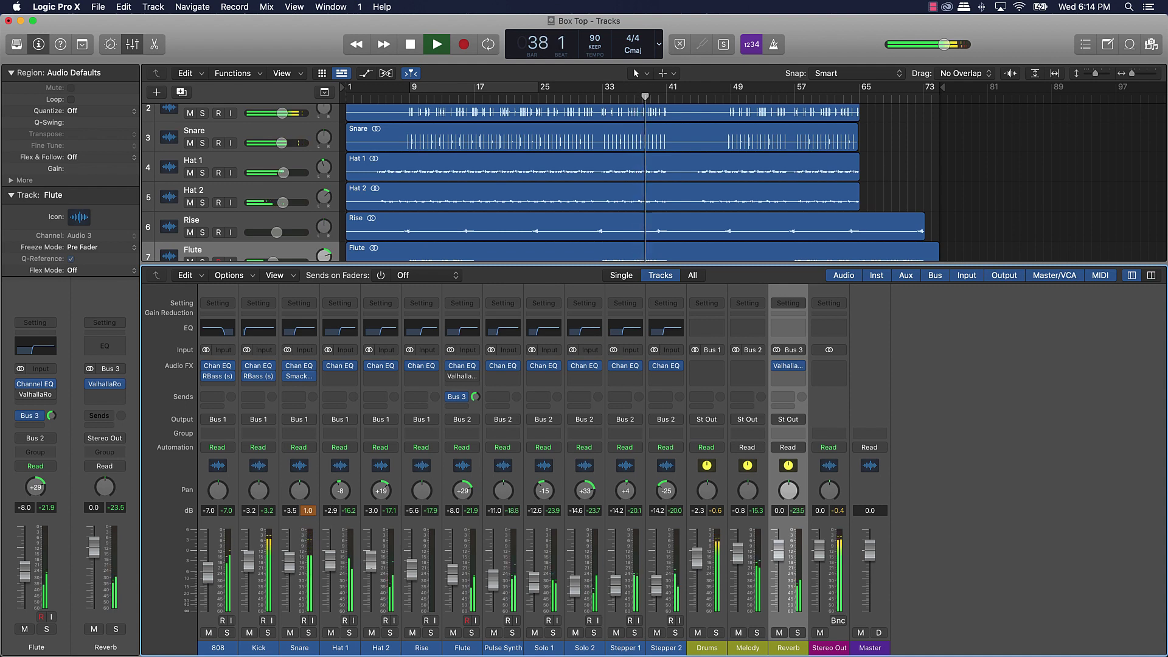
Lower the Hat 2 volume fader to -6.6 dB and save the project
{"action": "left_click_drag", "start_coordinate": [369, 568], "coordinate": [369, 584]}
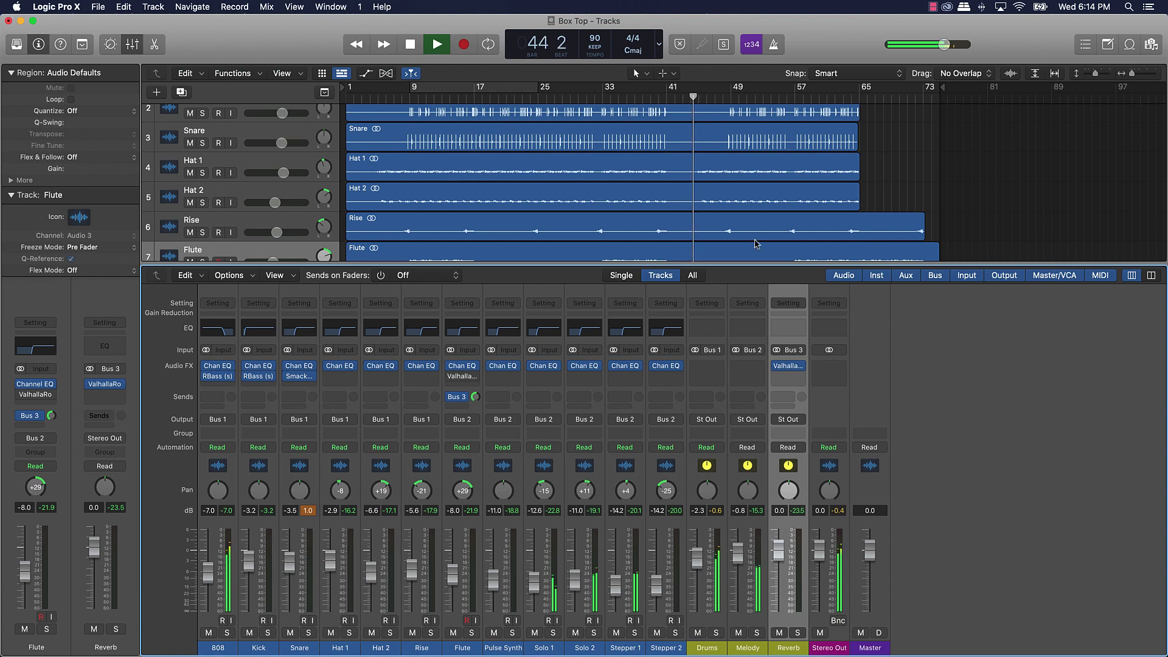
{"action": "left_click", "coordinate": [891, 153]}
{"action": "key", "text": "super+s"}
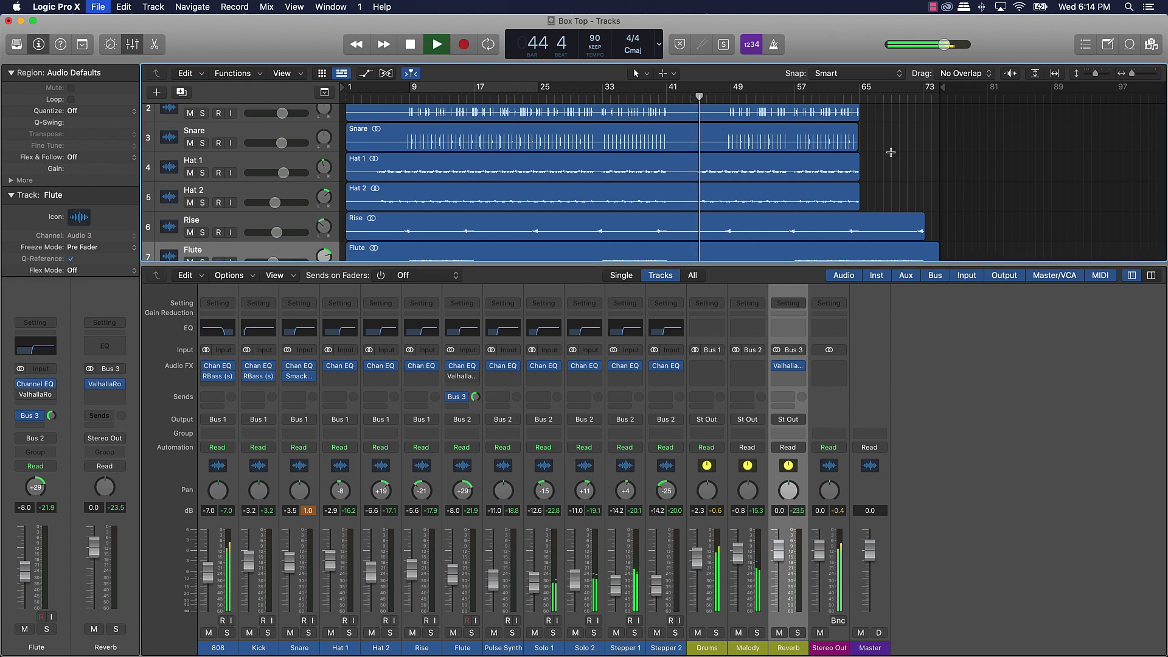
During playback, clear the Snare's peak reading, raise the Hat 1 volume fader to -1.9 dB, and stop playback
{"action": "left_click", "coordinate": [307, 511]}
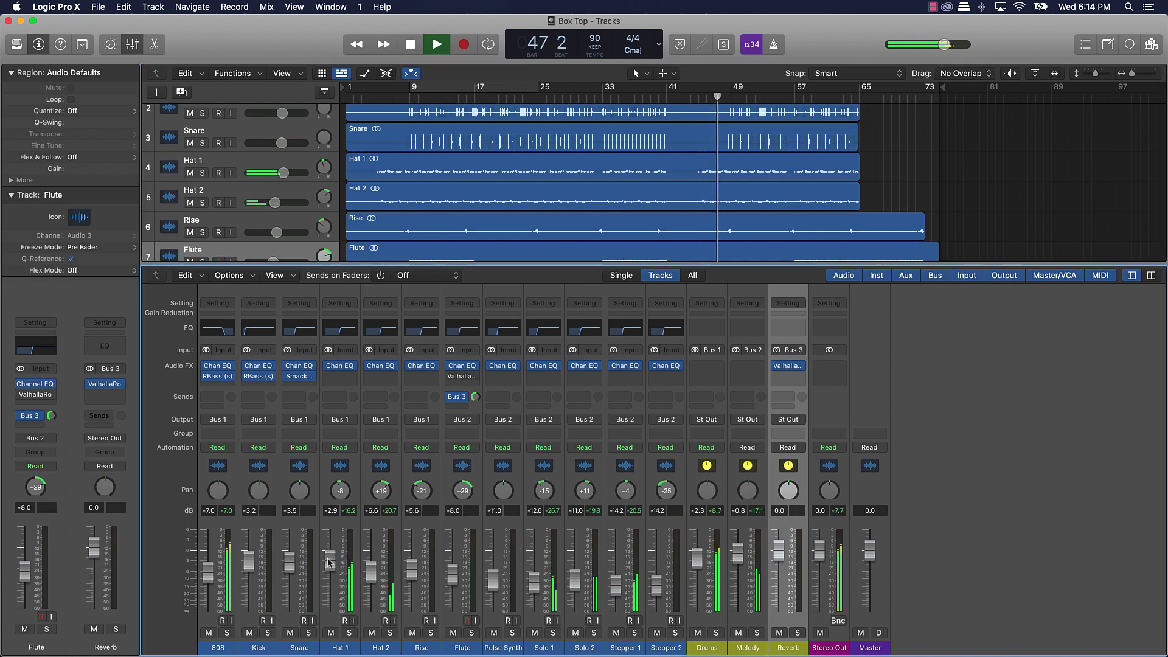
{"action": "left_click_drag", "start_coordinate": [329, 563], "coordinate": [329, 559]}
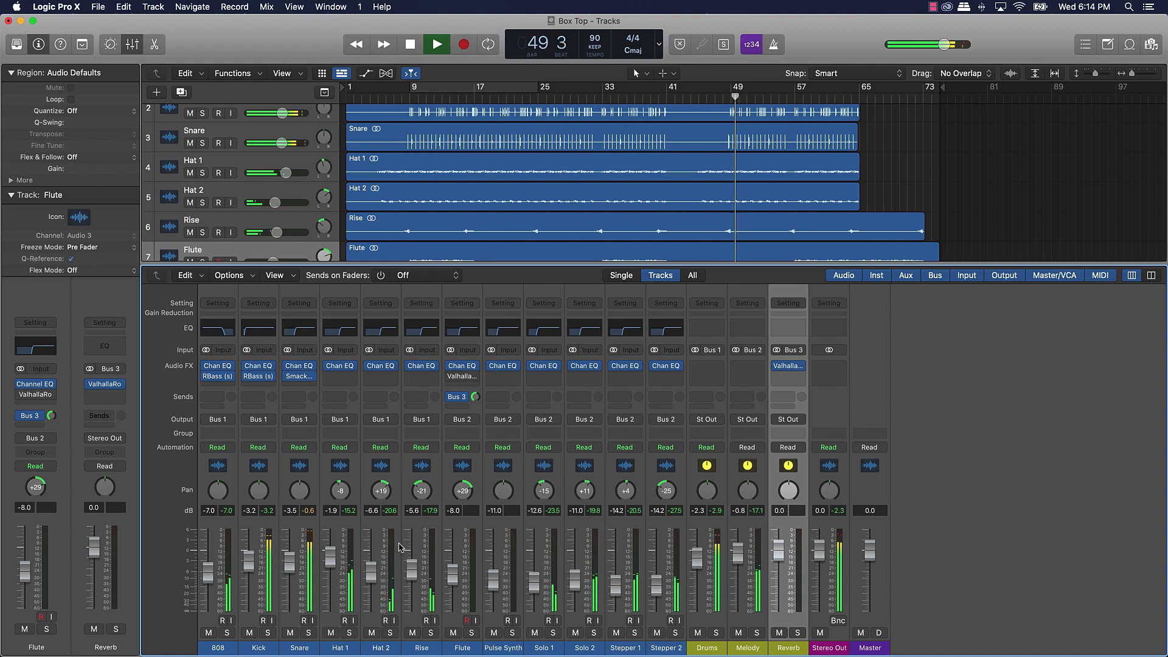
{"action": "key", "text": "space"}
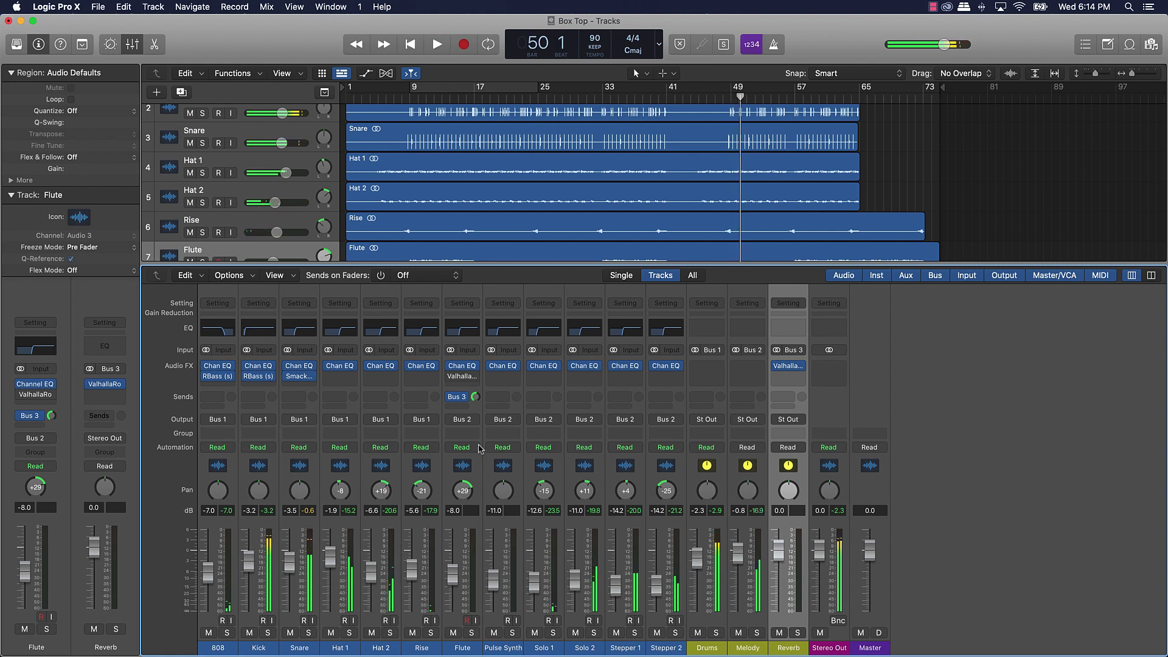
{"action": "left_click", "coordinate": [876, 173]}
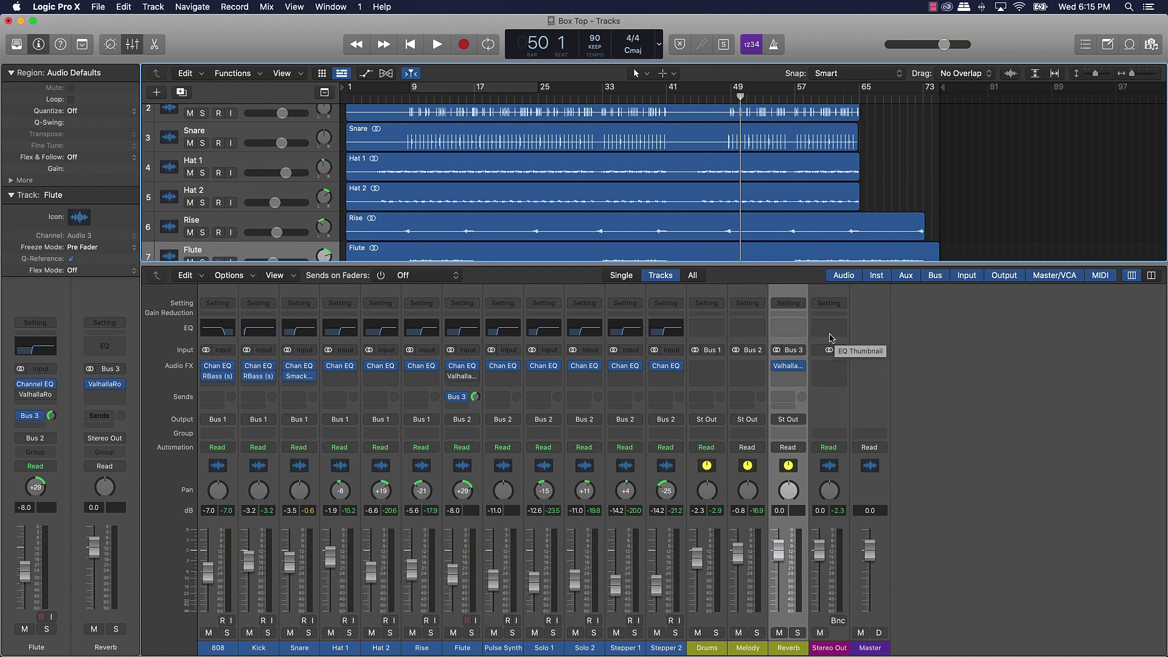
Insert the stereo Waves SSLComp (s) compressor in the first effect slot of the Stereo Out channel
{"action": "left_click", "coordinate": [827, 368]}
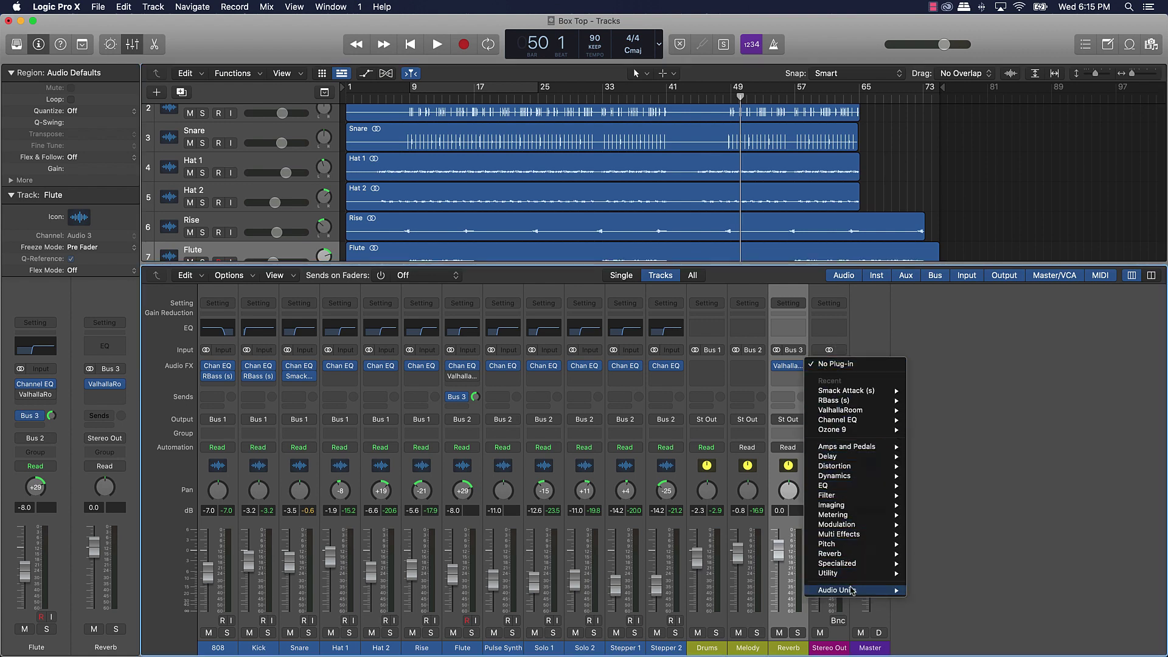
{"action": "mouse_move", "coordinate": [854, 591]}
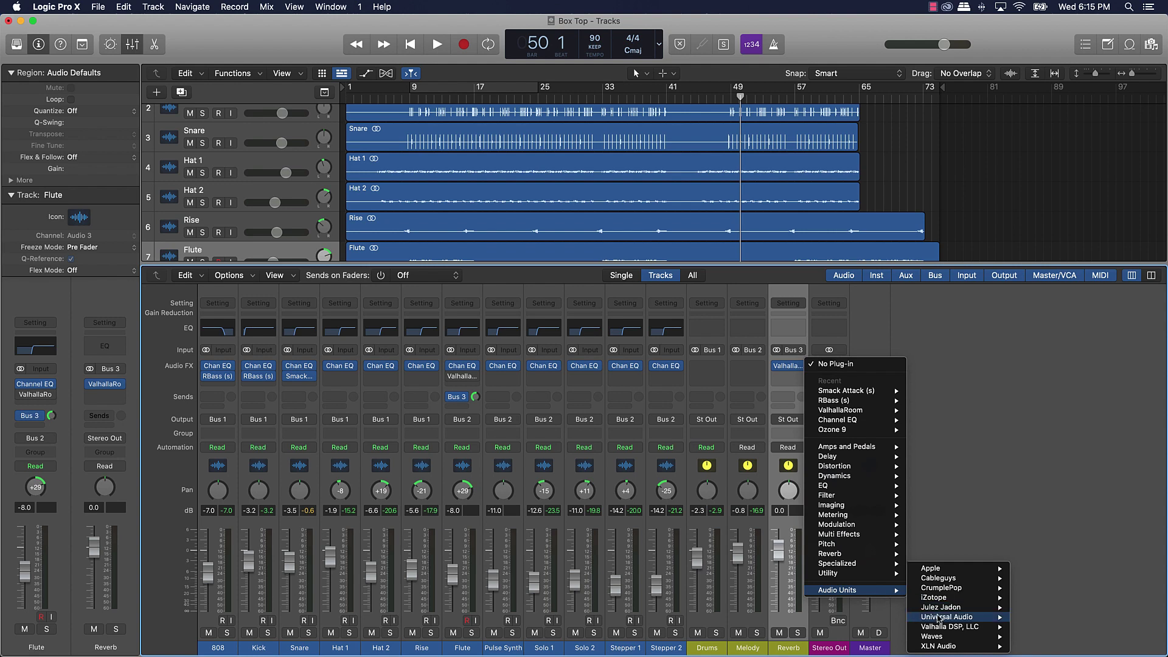
{"action": "mouse_move", "coordinate": [964, 639]}
{"action": "scroll", "coordinate": [1082, 566], "scroll_direction": "down", "scroll_amount": 6}
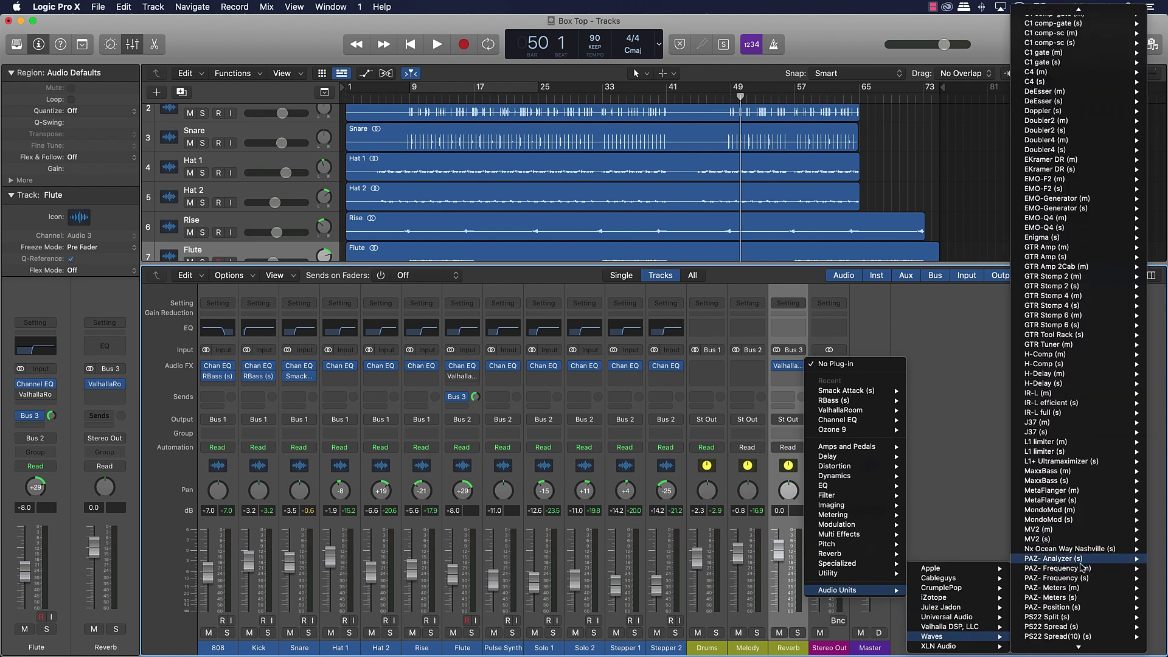
{"action": "mouse_move", "coordinate": [1081, 559]}
{"action": "scroll", "coordinate": [1081, 567], "scroll_direction": "down", "scroll_amount": 10}
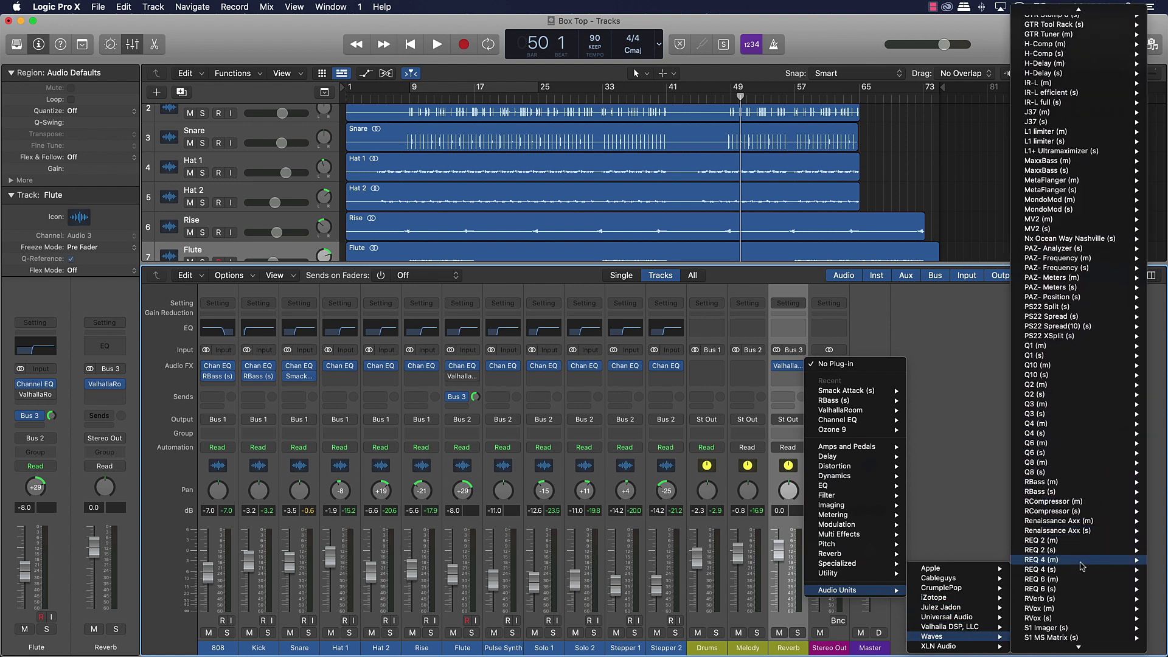
{"action": "scroll", "coordinate": [1082, 565], "scroll_direction": "down", "scroll_amount": 10}
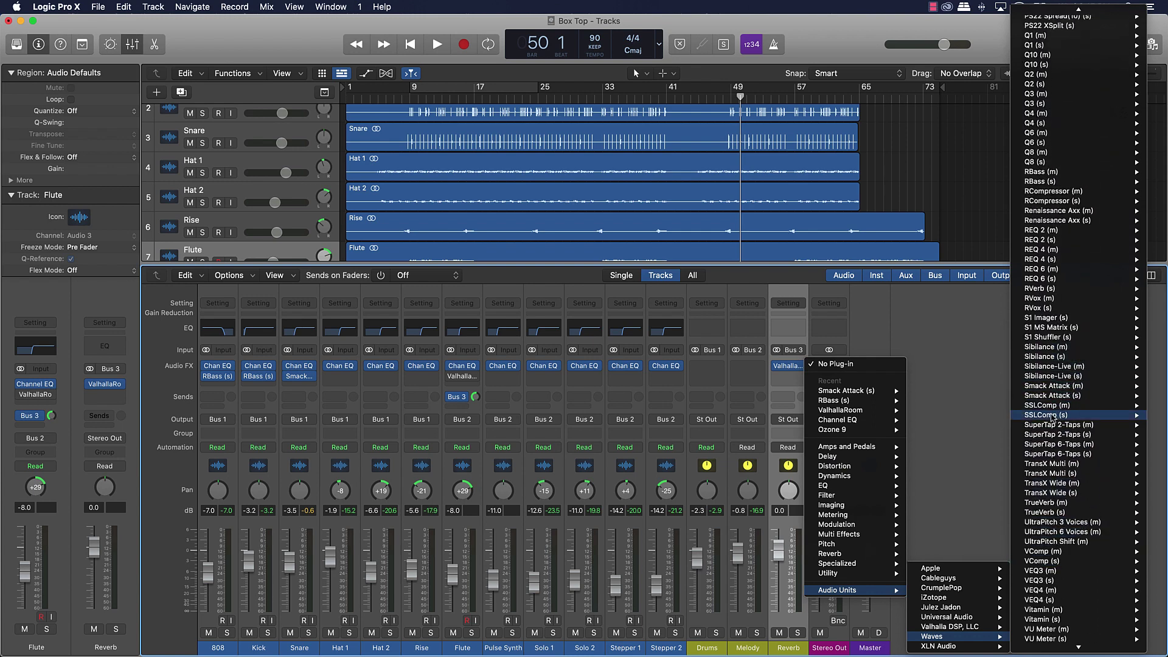
{"action": "mouse_move", "coordinate": [1052, 417]}
{"action": "left_click", "coordinate": [982, 416]}
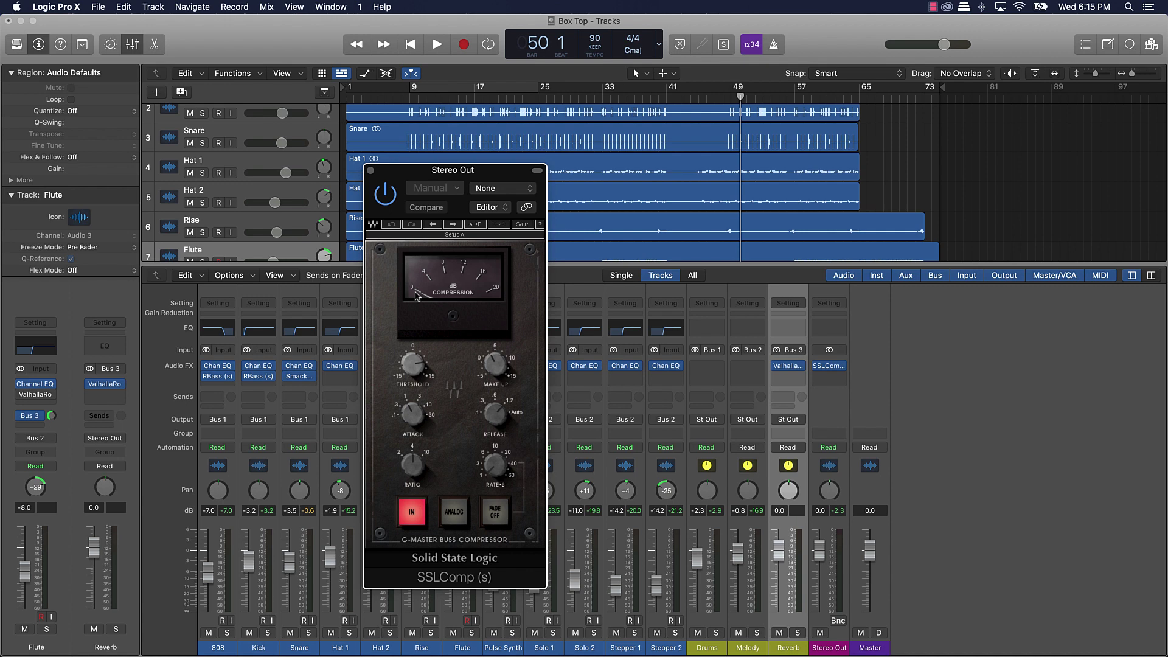
Play the beat and compare the mix with SSLComp bypassed and active
{"action": "key", "text": "space"}
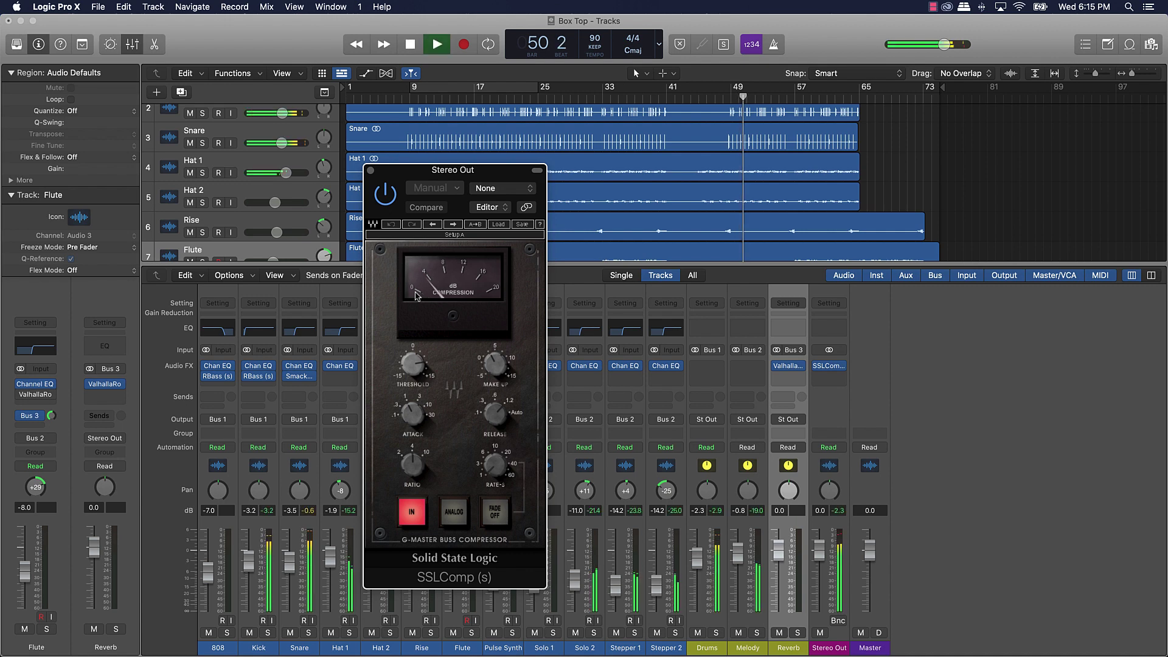
{"action": "left_click", "coordinate": [385, 194]}
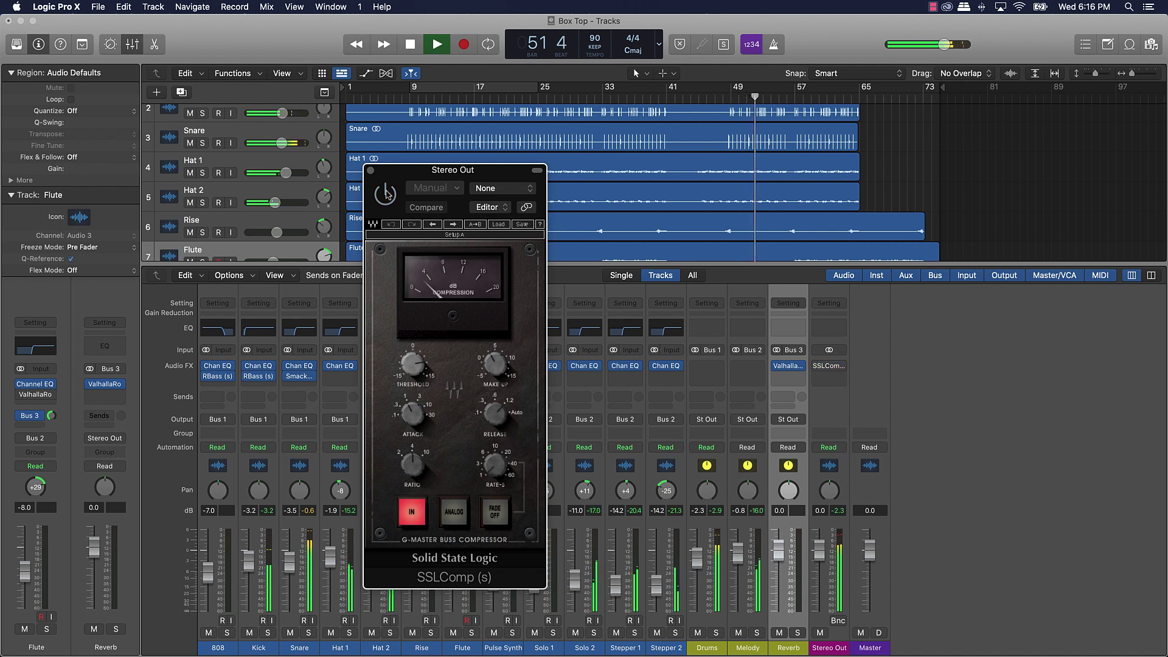
{"action": "left_click", "coordinate": [386, 193]}
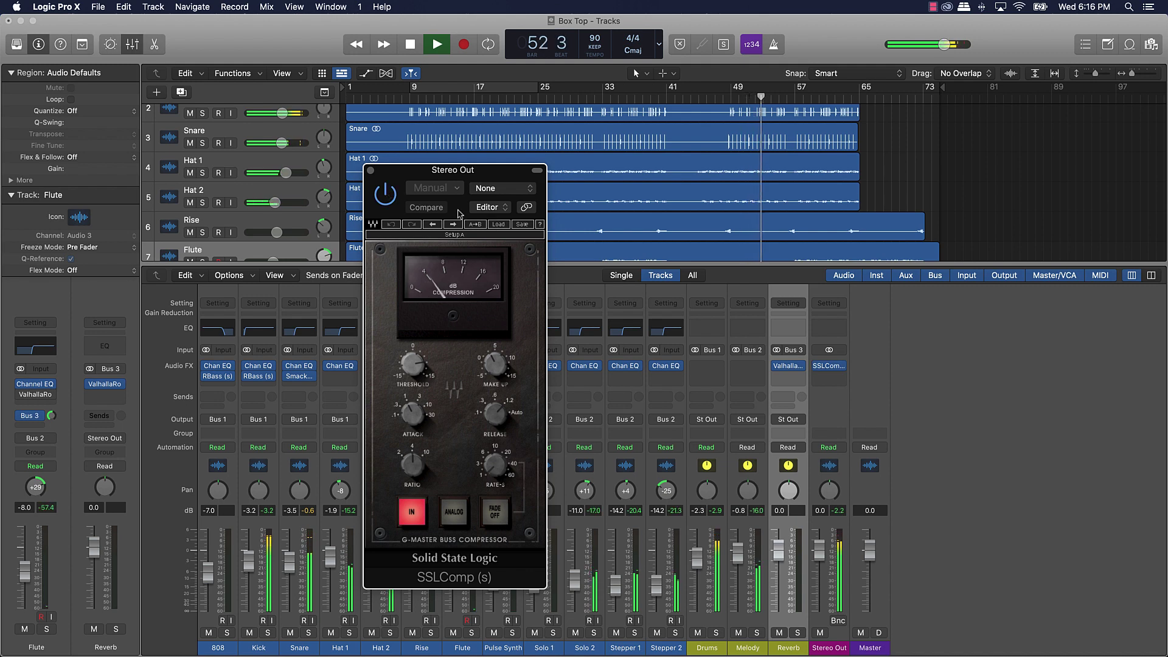
Load the Gil Norton SSL Master Buss Compressor preset in SSLComp and close the plug-in window
{"action": "left_click", "coordinate": [499, 224]}
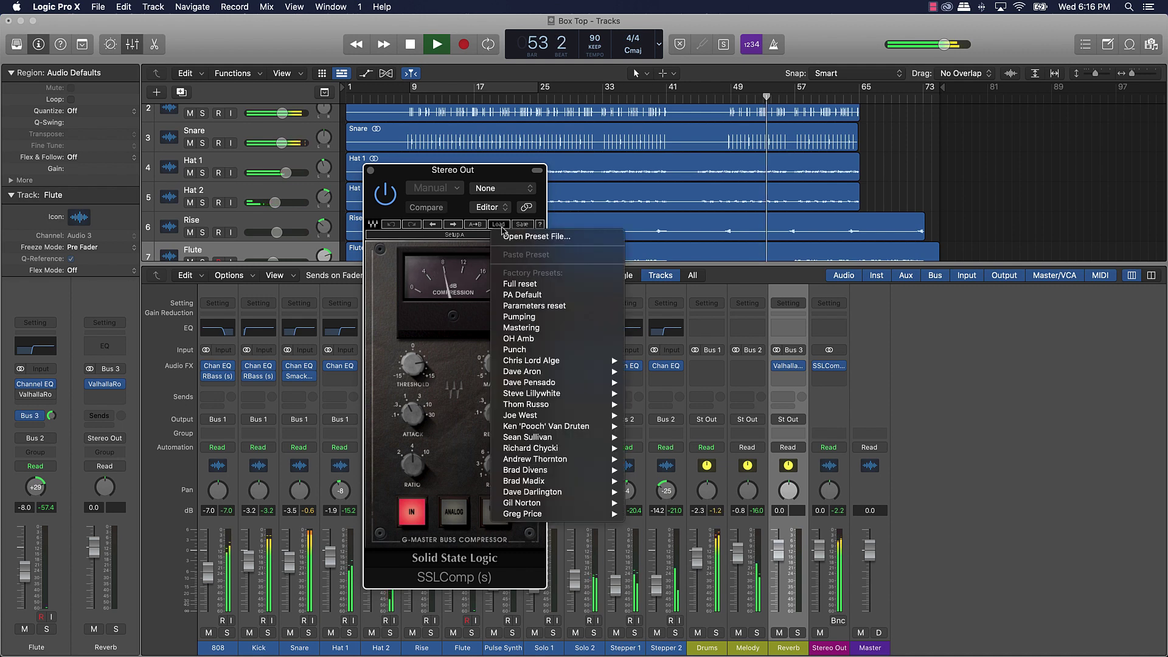
{"action": "mouse_move", "coordinate": [571, 507]}
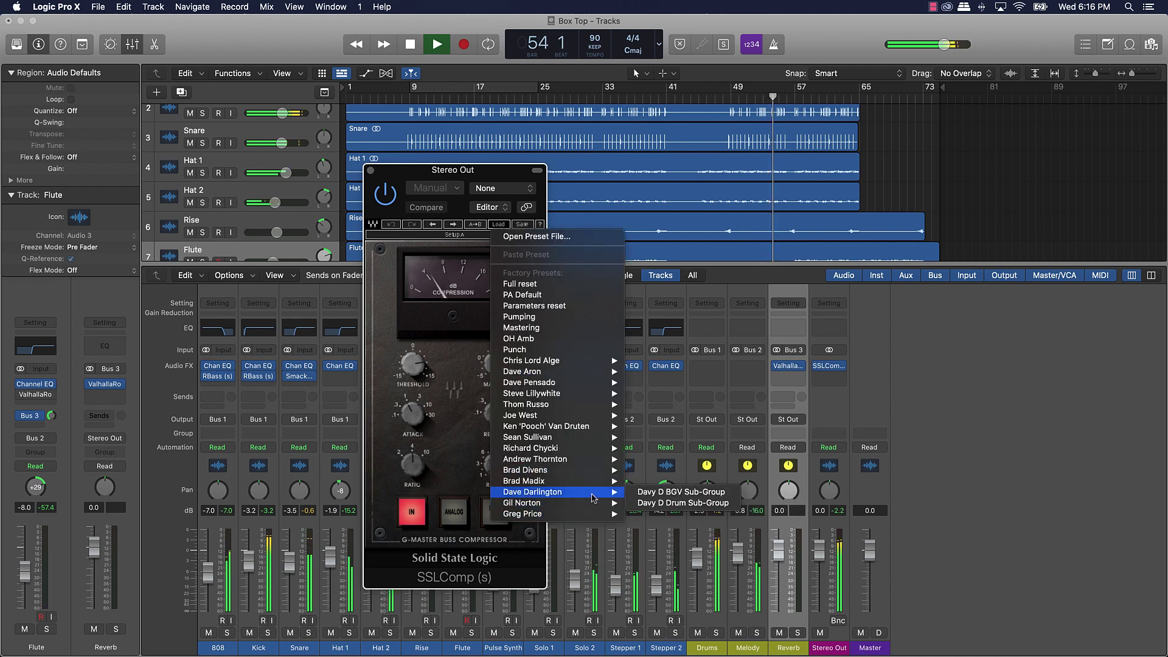
{"action": "left_click", "coordinate": [685, 505]}
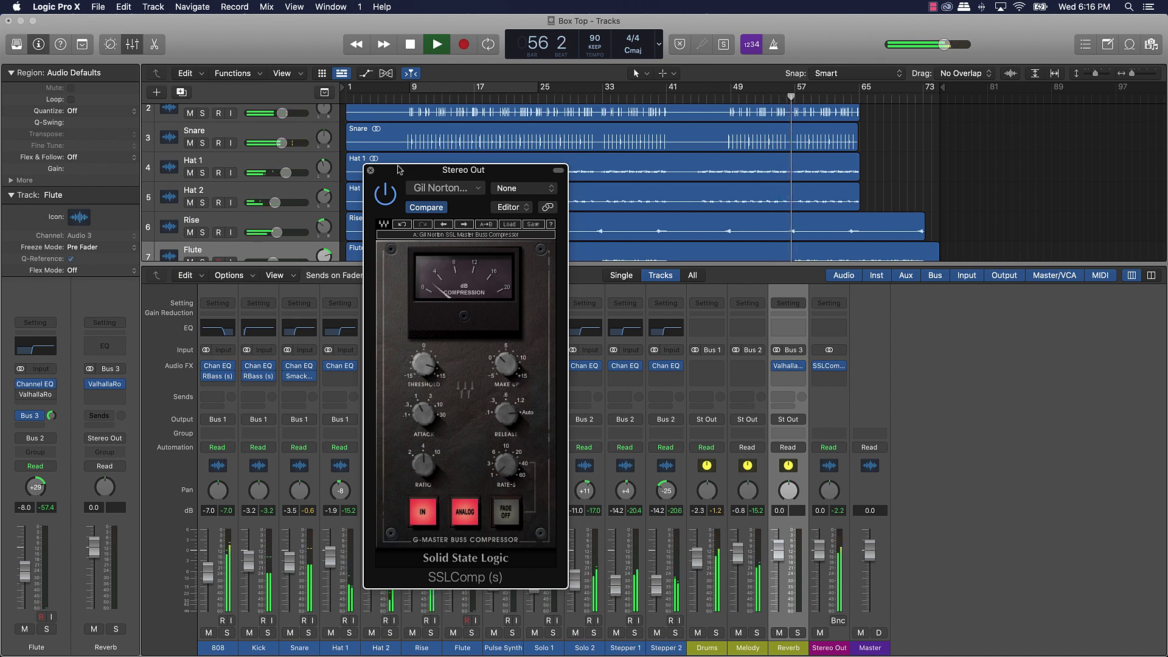
{"action": "left_click", "coordinate": [370, 171]}
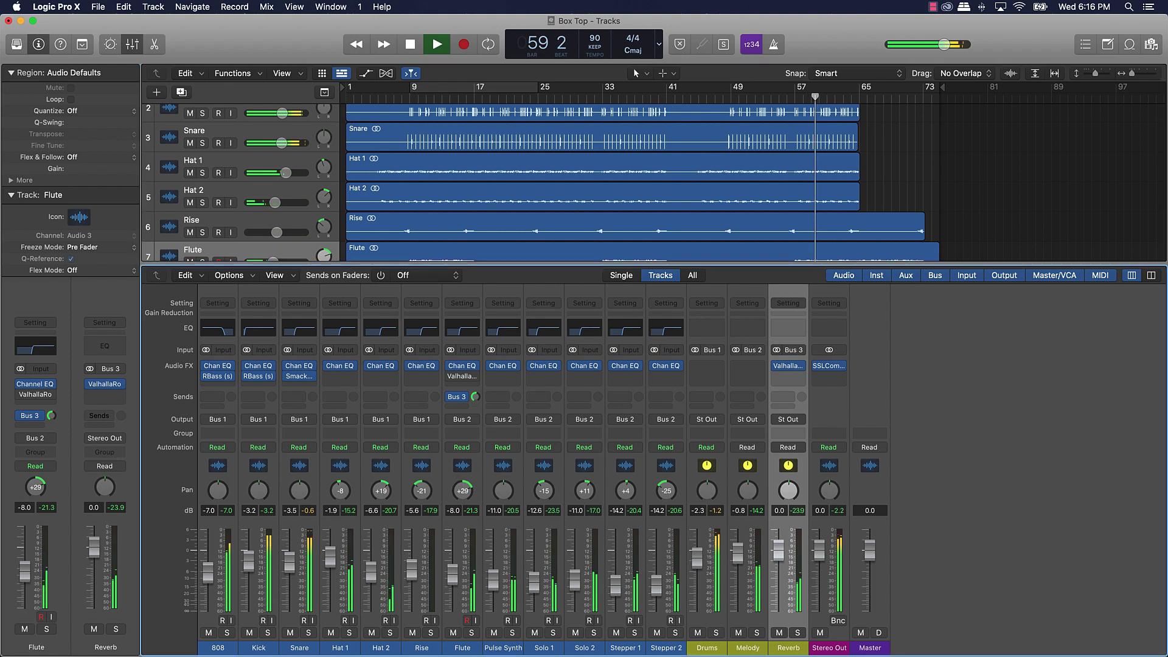
Pan the Flute to -6 and lower its fader to -9.0 dB, and raise the Rise fader to -4.3 dB
{"action": "left_click_drag", "start_coordinate": [463, 490], "coordinate": [443, 528]}
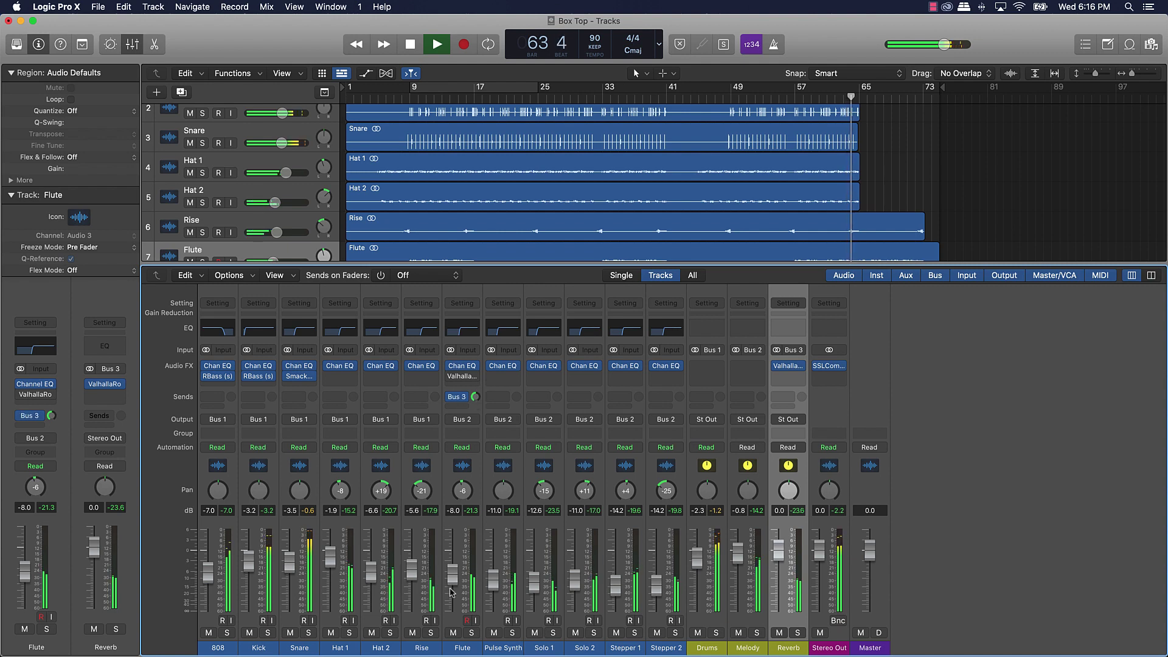
{"action": "left_click_drag", "start_coordinate": [452, 591], "coordinate": [412, 551]}
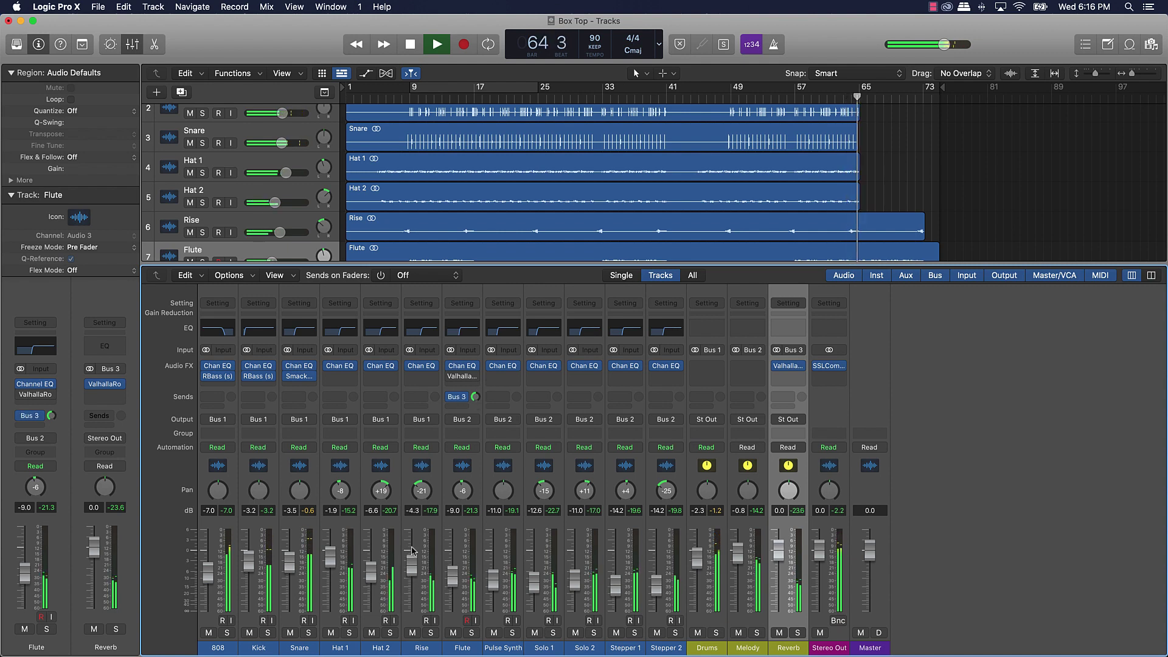
Replay the passage around bar 64 while setting the Rise track's pan to -4 and its volume fader to -6.0 dB
{"action": "double_click", "coordinate": [421, 490]}
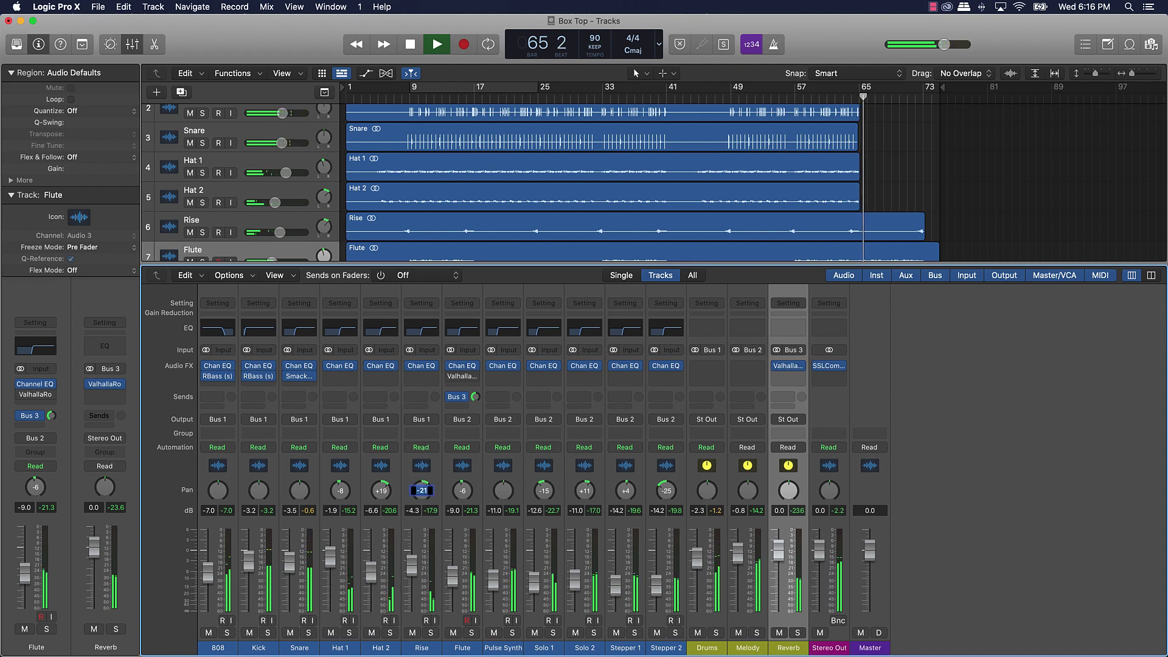
{"action": "left_click", "coordinate": [853, 96]}
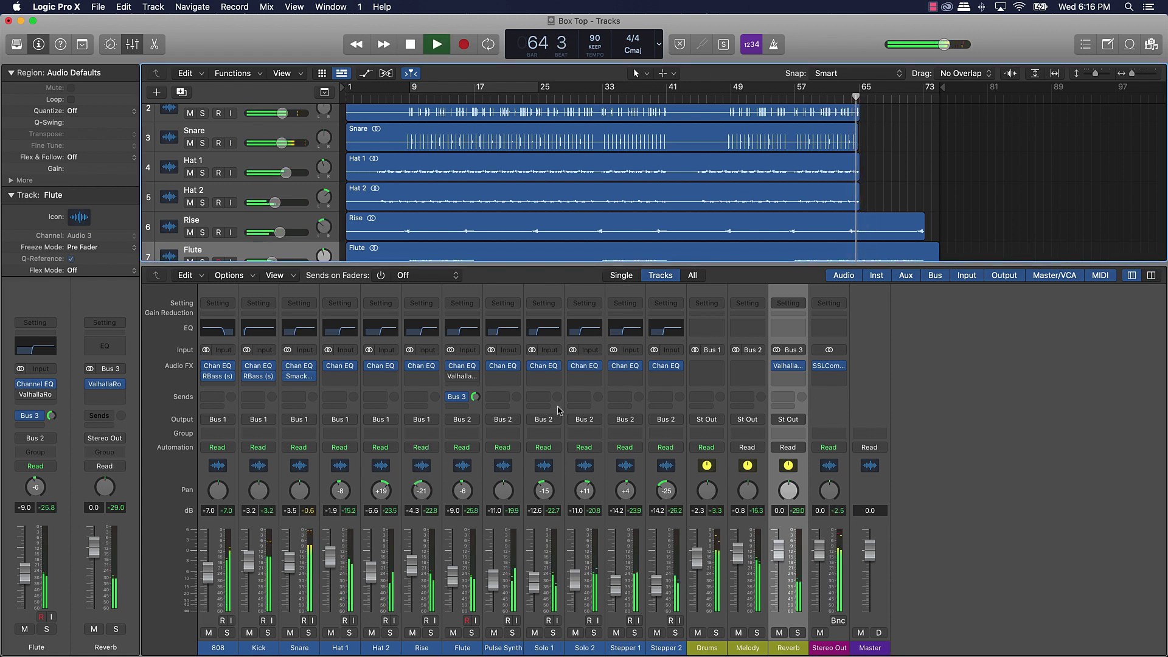
{"action": "left_click_drag", "start_coordinate": [422, 491], "coordinate": [422, 470]}
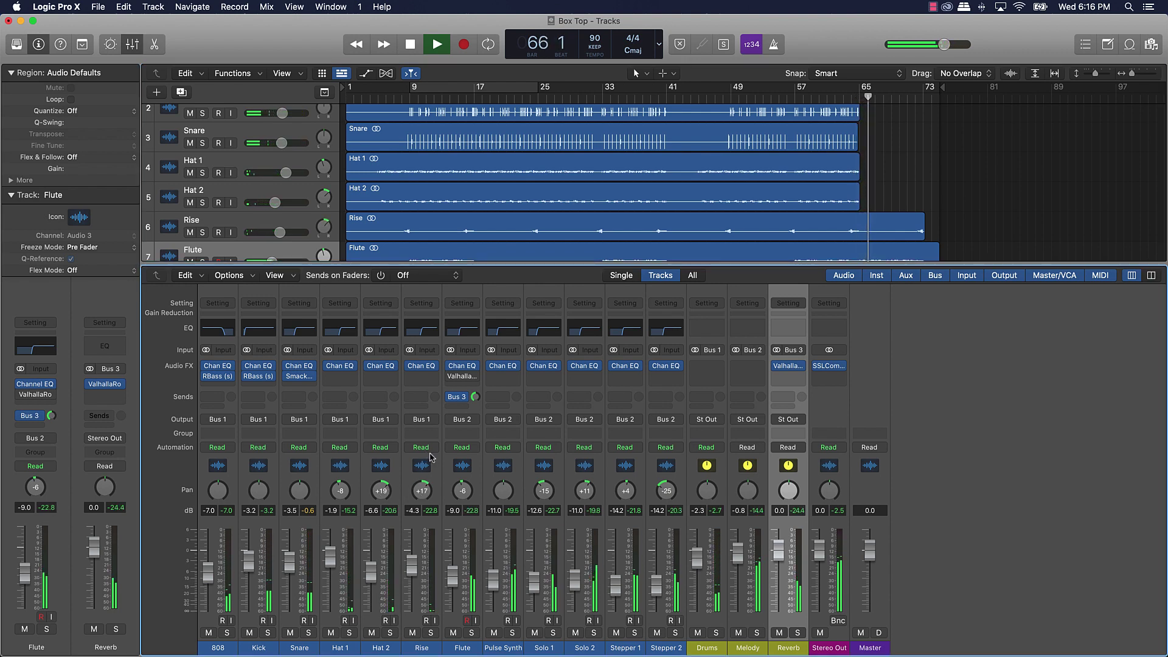
{"action": "left_click", "coordinate": [852, 96]}
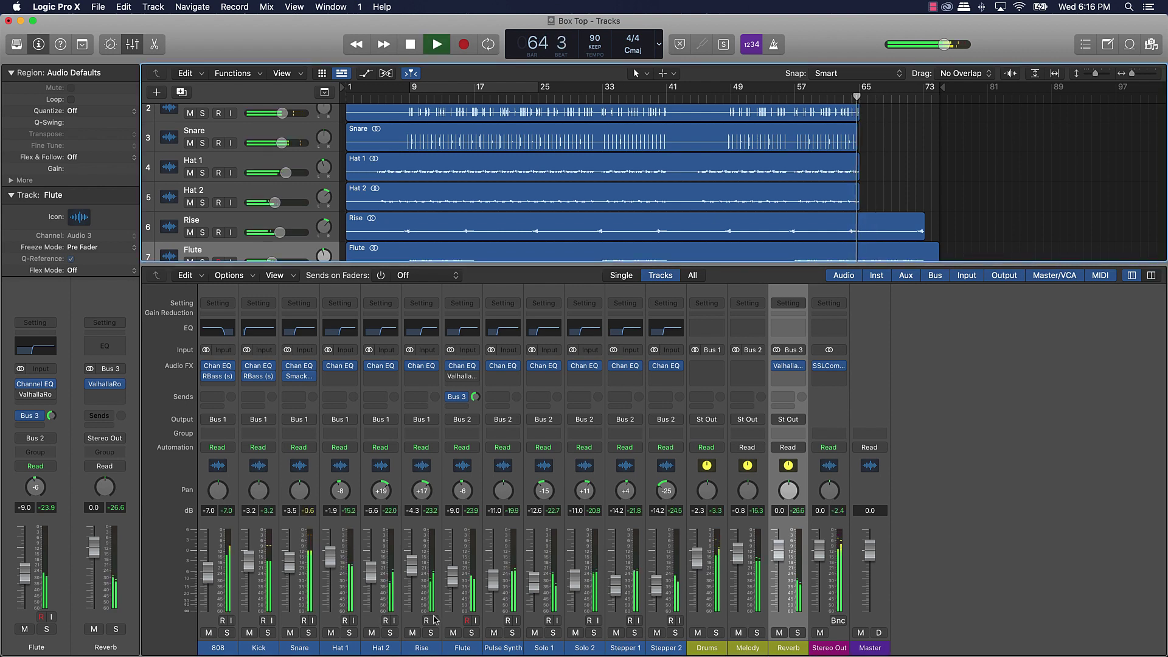
{"action": "left_click", "coordinate": [556, 602]}
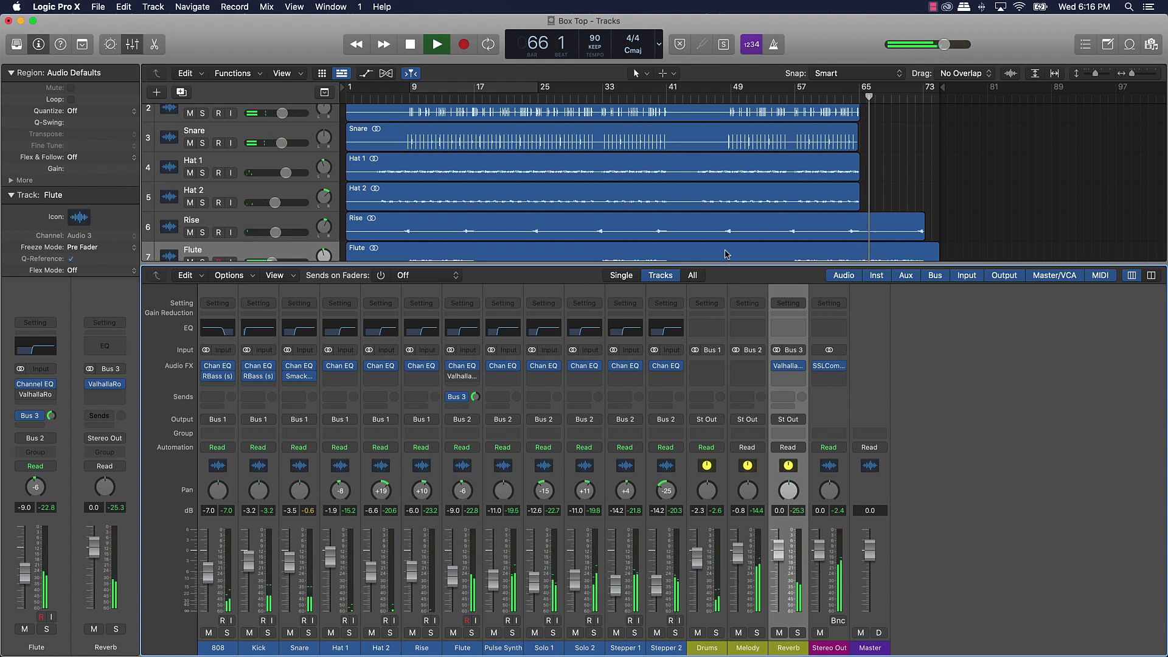
{"action": "left_click", "coordinate": [845, 102]}
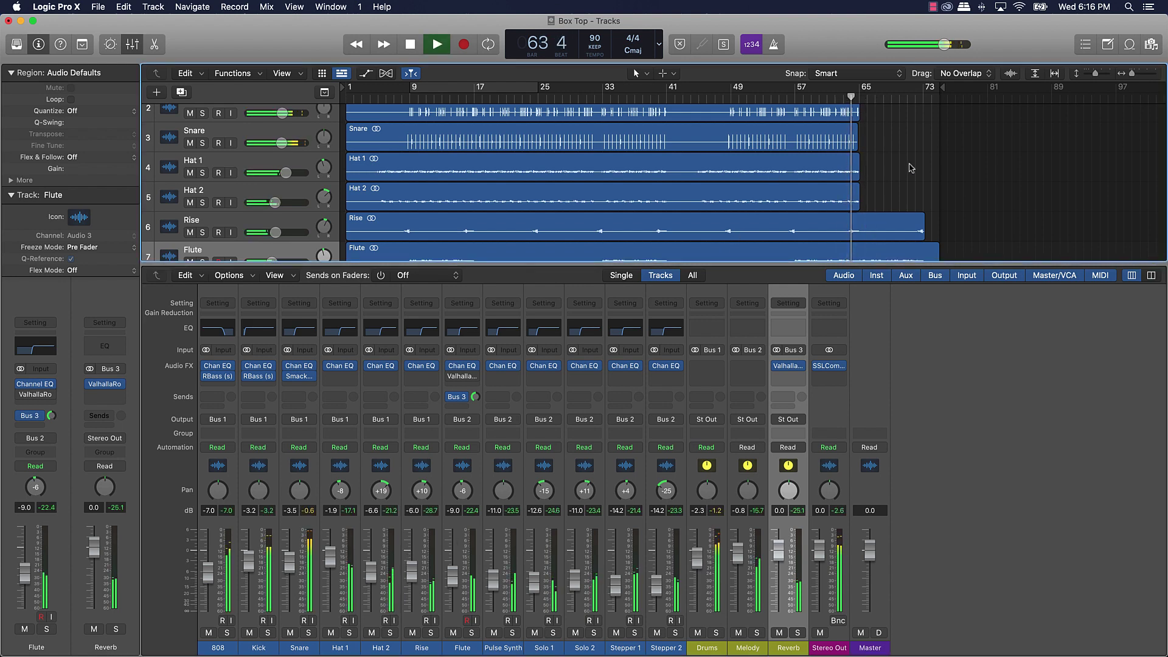
{"action": "left_click", "coordinate": [412, 539]}
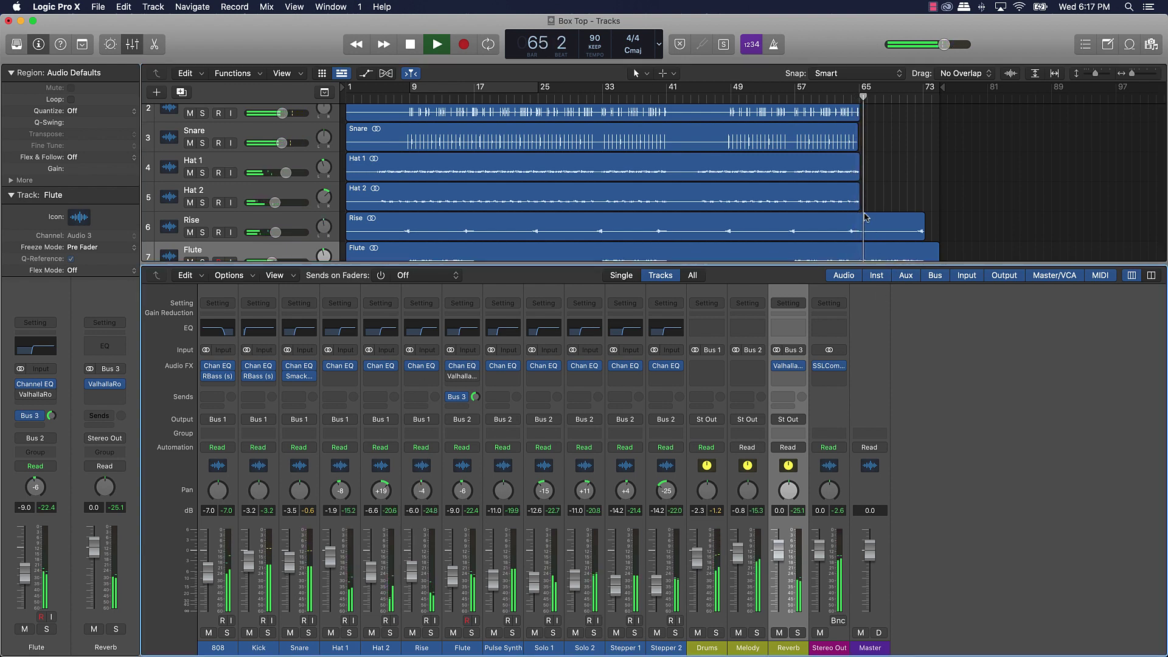
Stop playback, return the playhead to the start of the song, and save the project
{"action": "left_click", "coordinate": [899, 196]}
{"action": "key", "text": "space"}
{"action": "key", "text": "Return"}
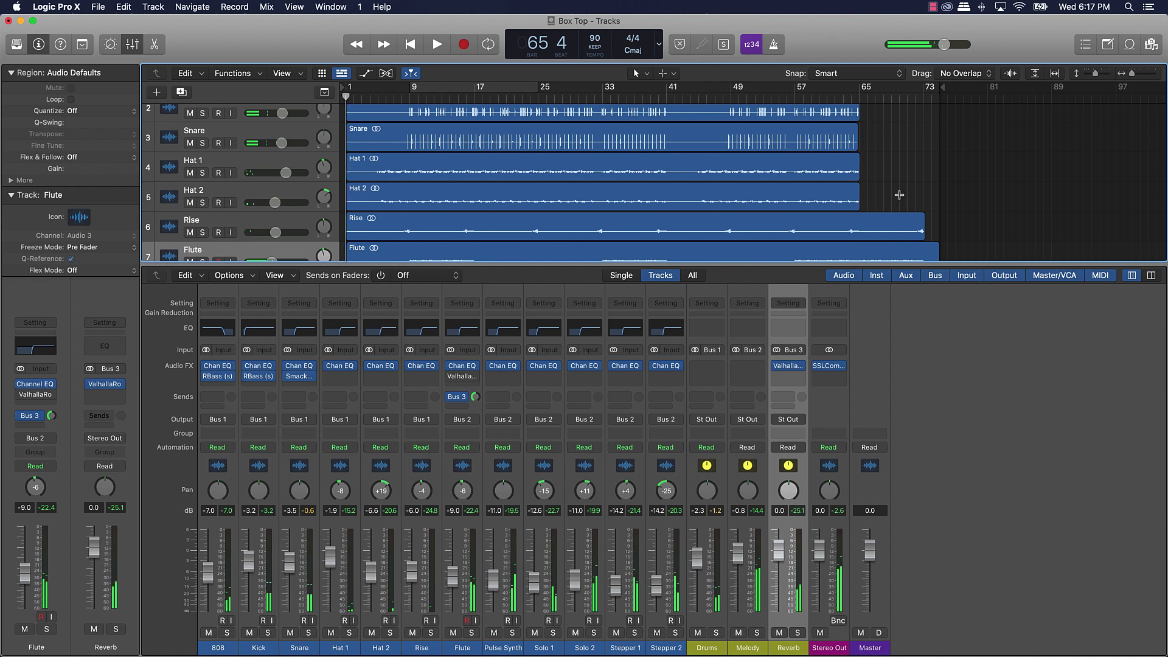
{"action": "key", "text": "super+s"}
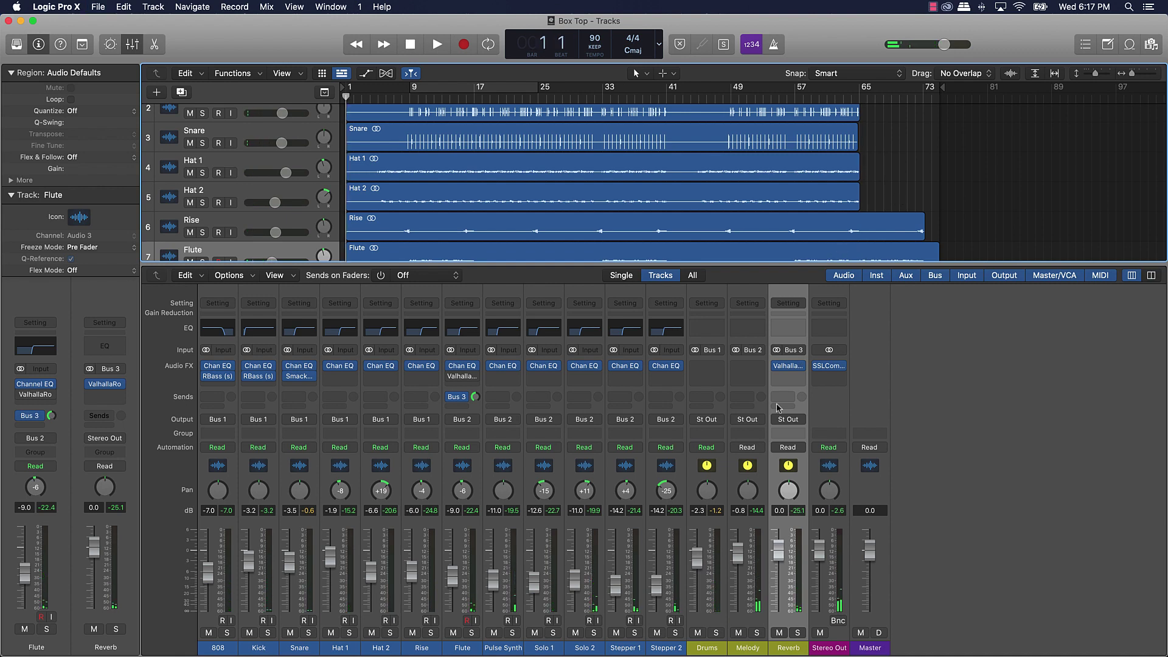
Insert the stereo iZotope Ozone 9 plug-in below SSLComp on the Stereo Out channel
{"action": "left_click", "coordinate": [828, 378]}
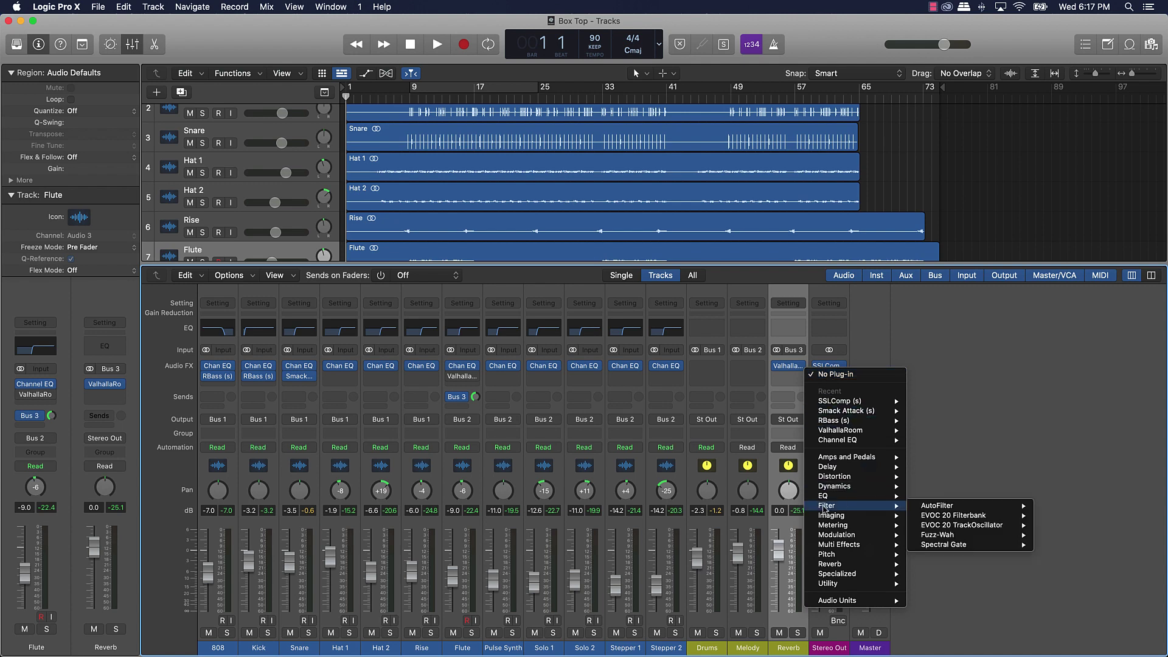
{"action": "mouse_move", "coordinate": [845, 602]}
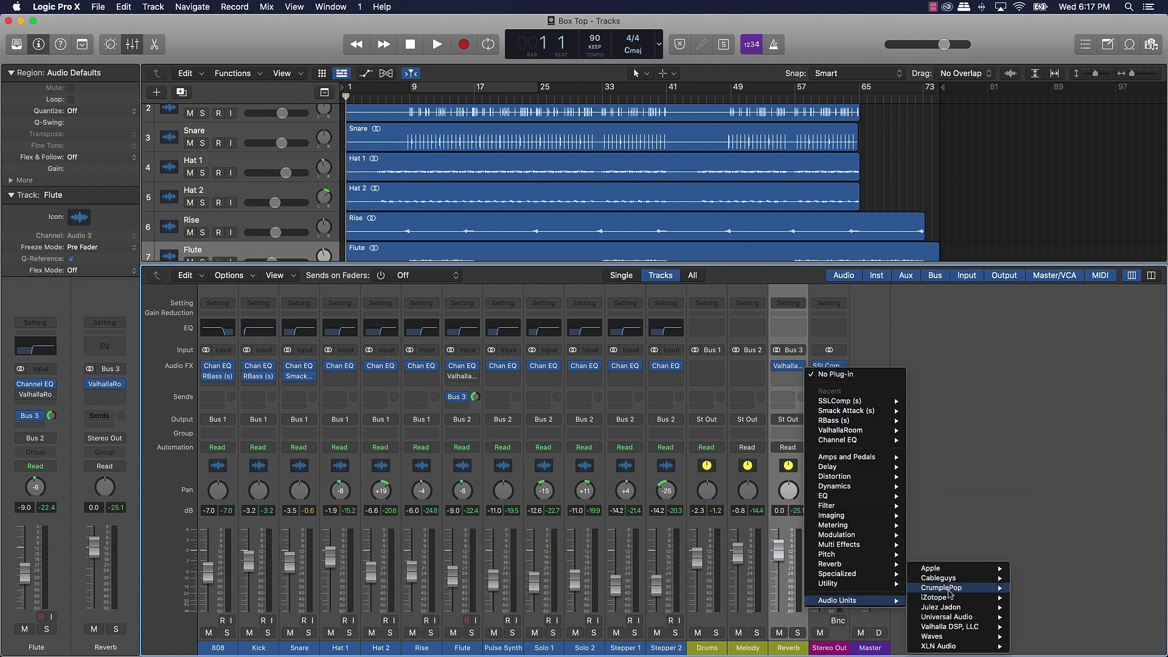
{"action": "mouse_move", "coordinate": [955, 598]}
{"action": "mouse_move", "coordinate": [1046, 599]}
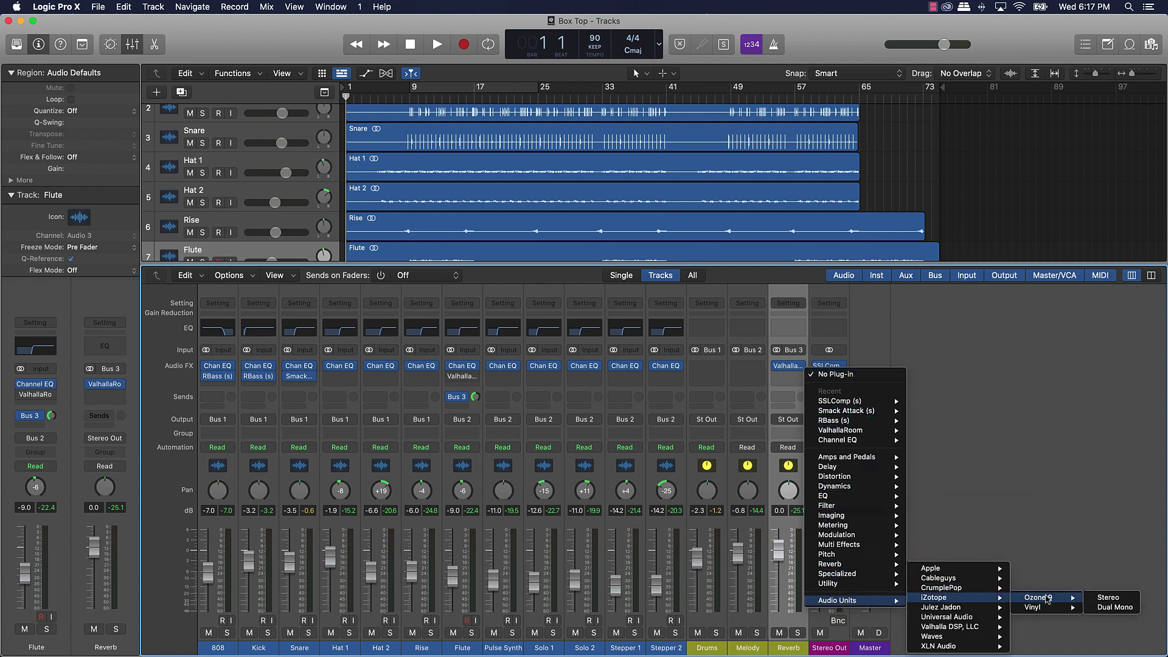
{"action": "left_click", "coordinate": [1106, 598]}
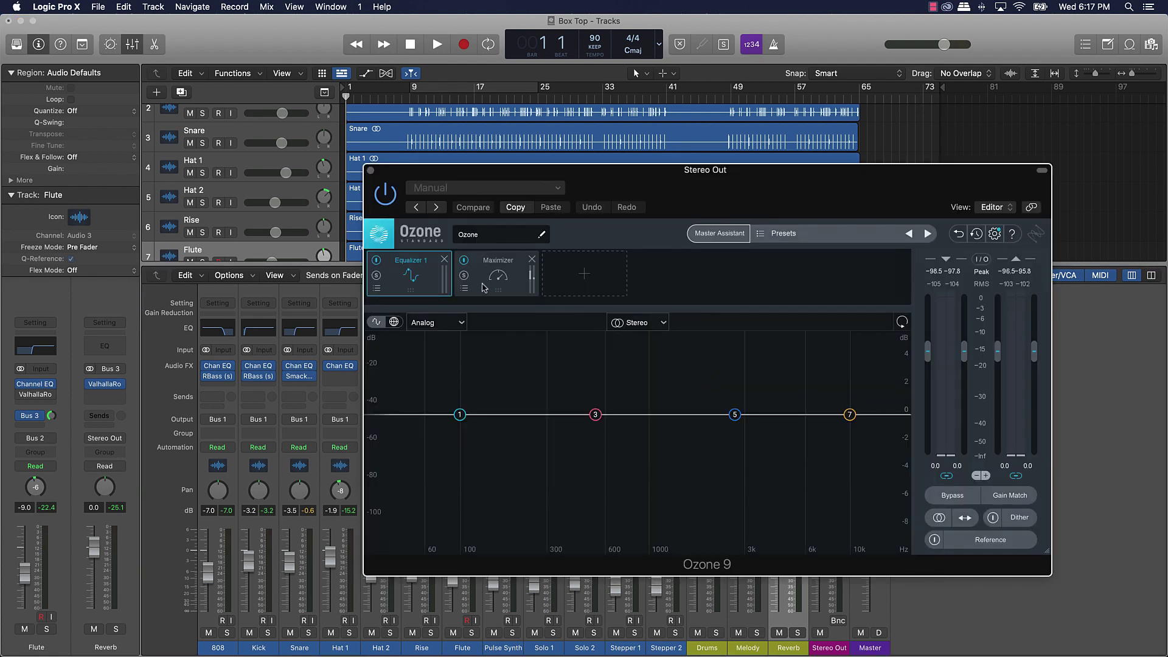
In Ozone's Maximizer module, set the Ceiling to -0.1 dB and the Threshold to -4.2 dB
{"action": "left_click", "coordinate": [485, 286]}
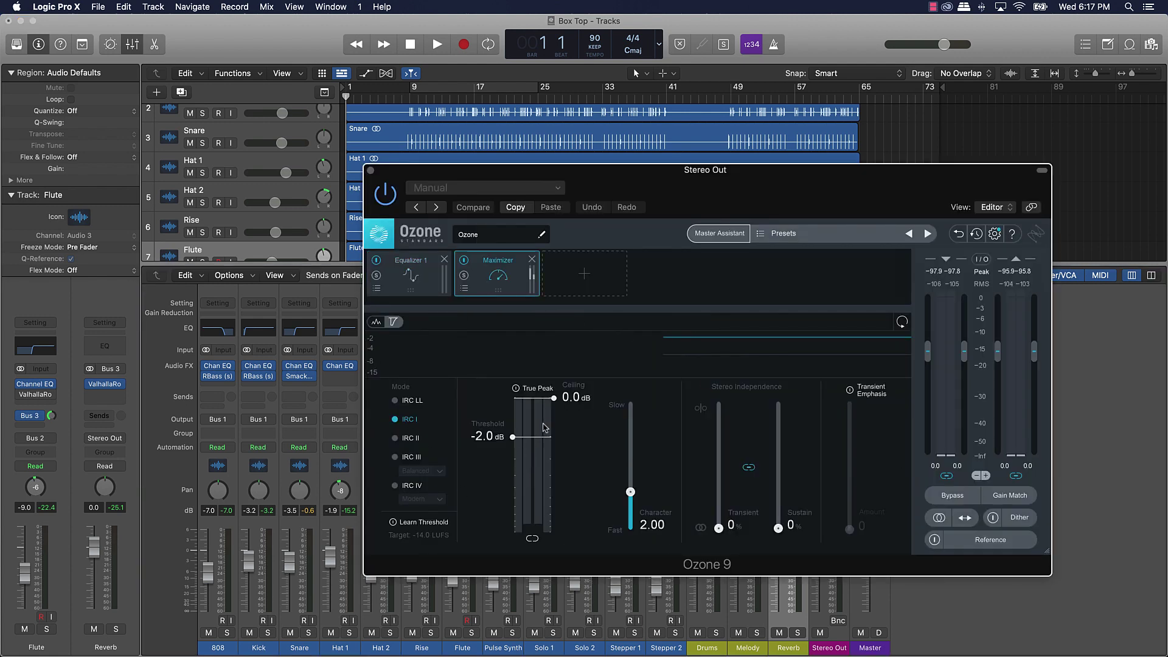
{"action": "scroll", "coordinate": [571, 406], "scroll_direction": "down", "scroll_amount": 1}
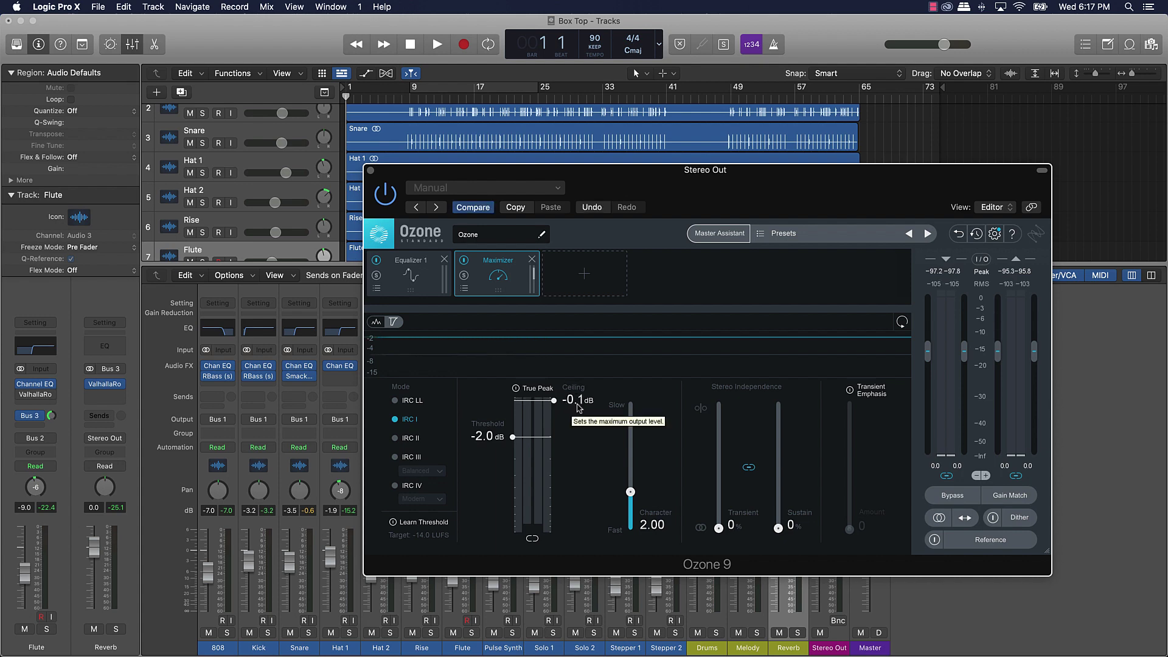
{"action": "left_click_drag", "start_coordinate": [500, 435], "coordinate": [487, 466]}
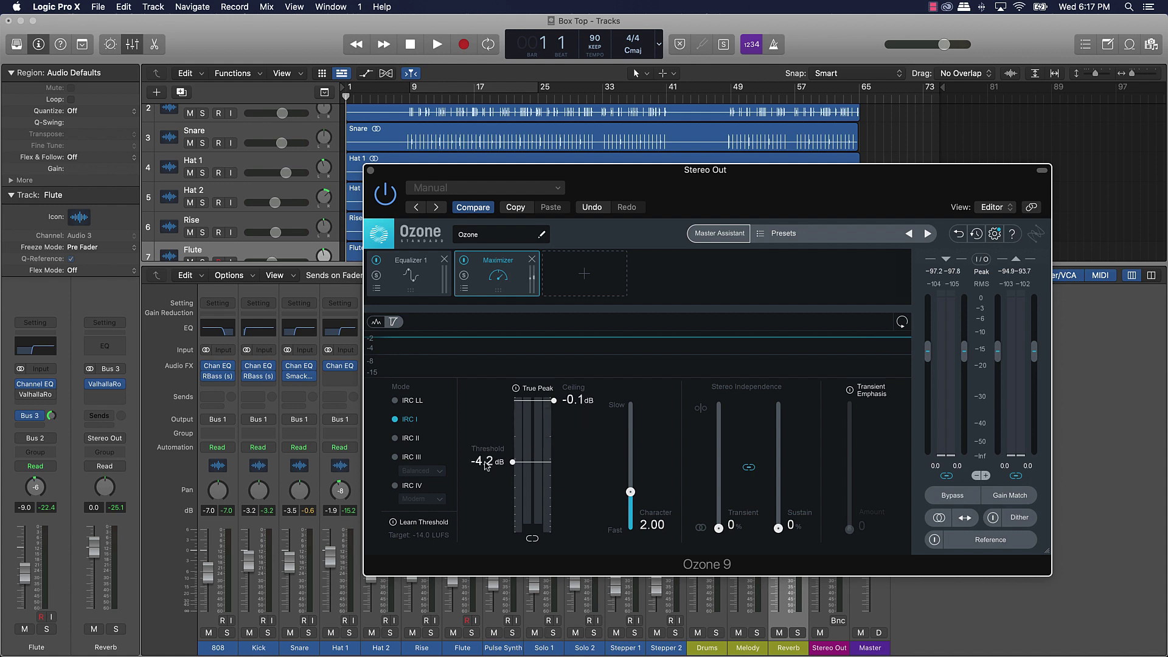
Switch Ozone's Maximizer to IRC IV mode with the Transient style
{"action": "left_click", "coordinate": [396, 485]}
{"action": "left_click", "coordinate": [422, 498]}
{"action": "left_click", "coordinate": [419, 539]}
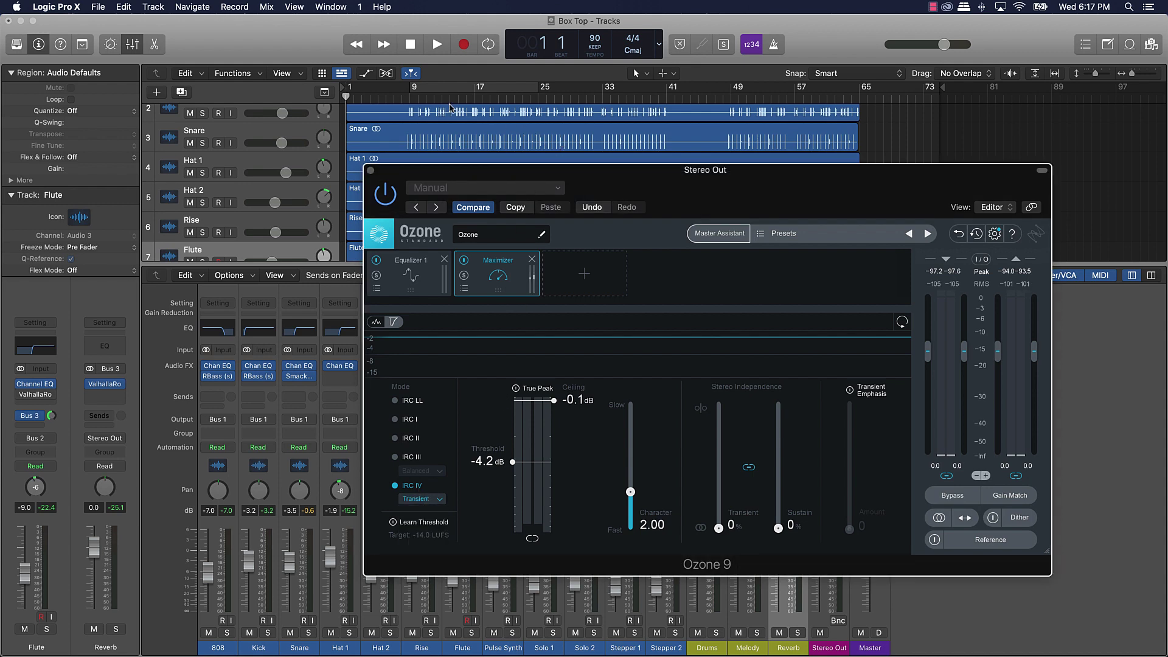
Loop bars 9 to 25 during playback while setting the Maximizer Threshold to -5.1 dB, and close Ozone and stop
{"action": "left_click", "coordinate": [419, 93]}
{"action": "key", "text": "space"}
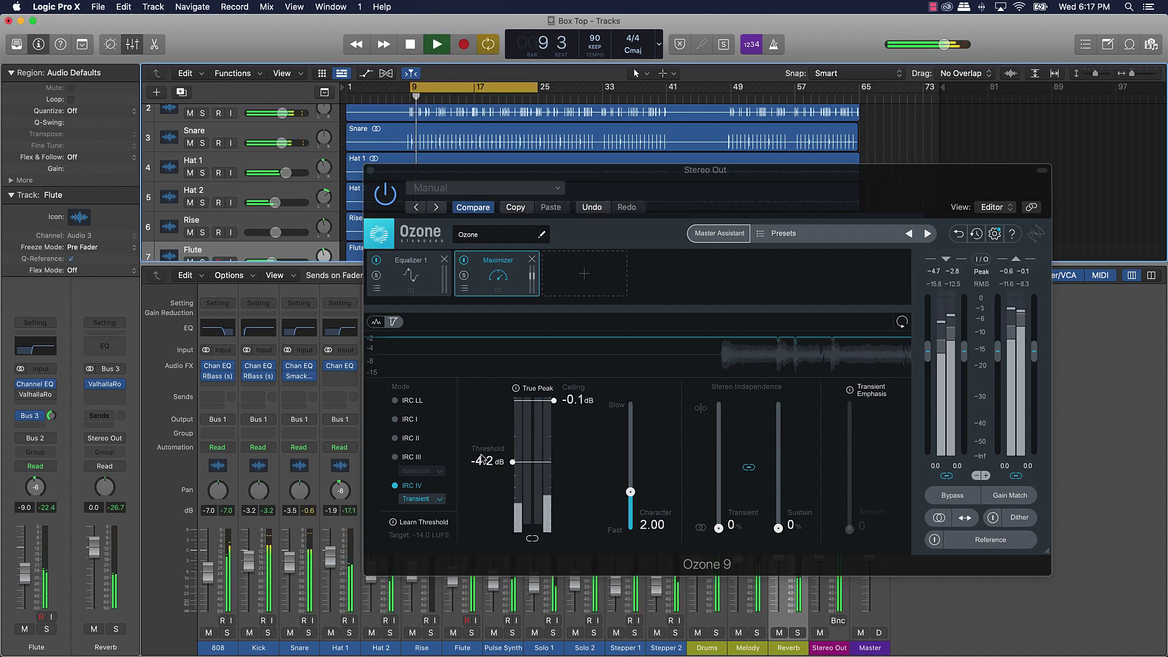
{"action": "left_click_drag", "start_coordinate": [484, 461], "coordinate": [486, 469]}
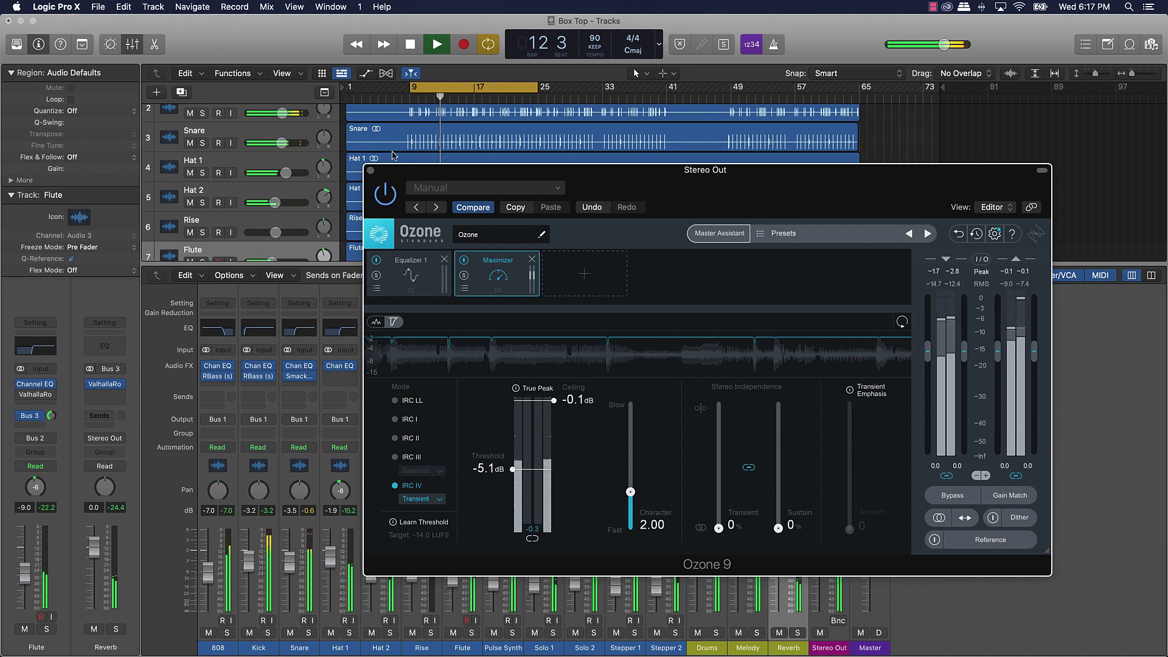
{"action": "left_click", "coordinate": [372, 171]}
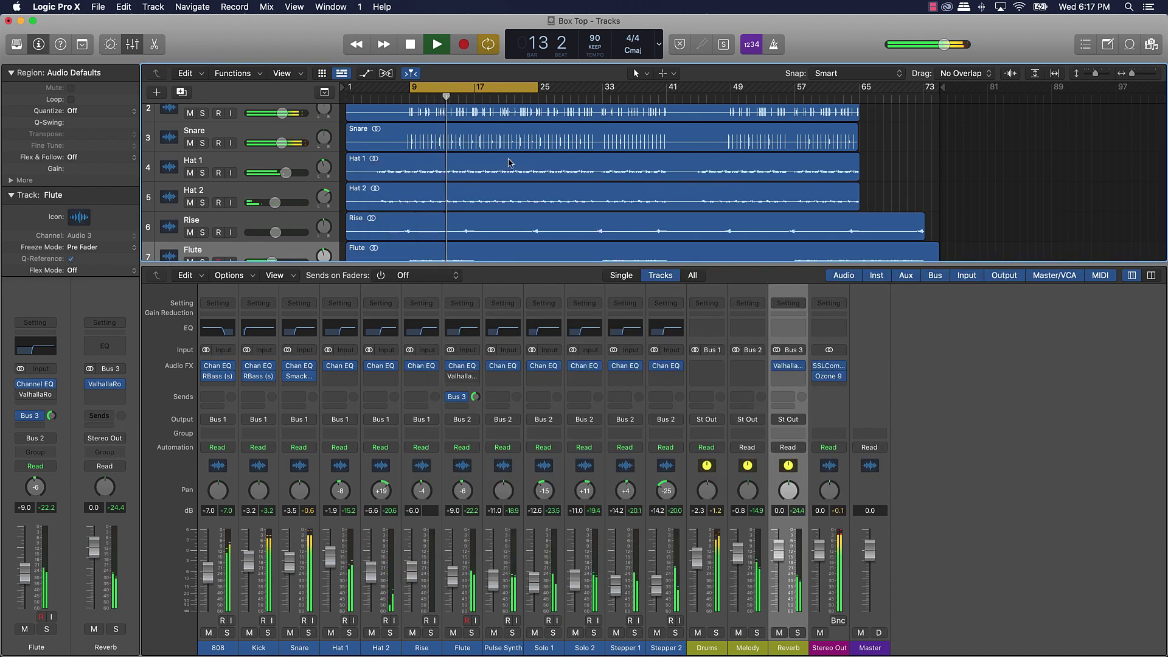
{"action": "key", "text": "space"}
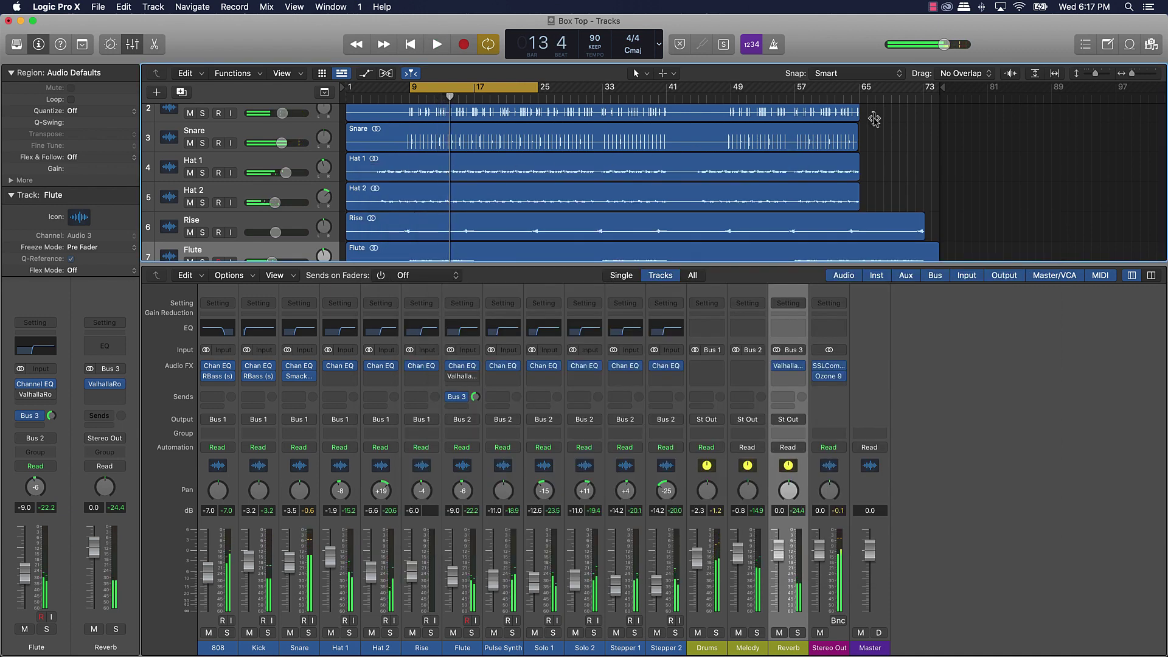
Reopen the Ozone 9 window on the Stereo Out to review the Maximizer settings, and close it again
{"action": "mouse_move", "coordinate": [831, 379]}
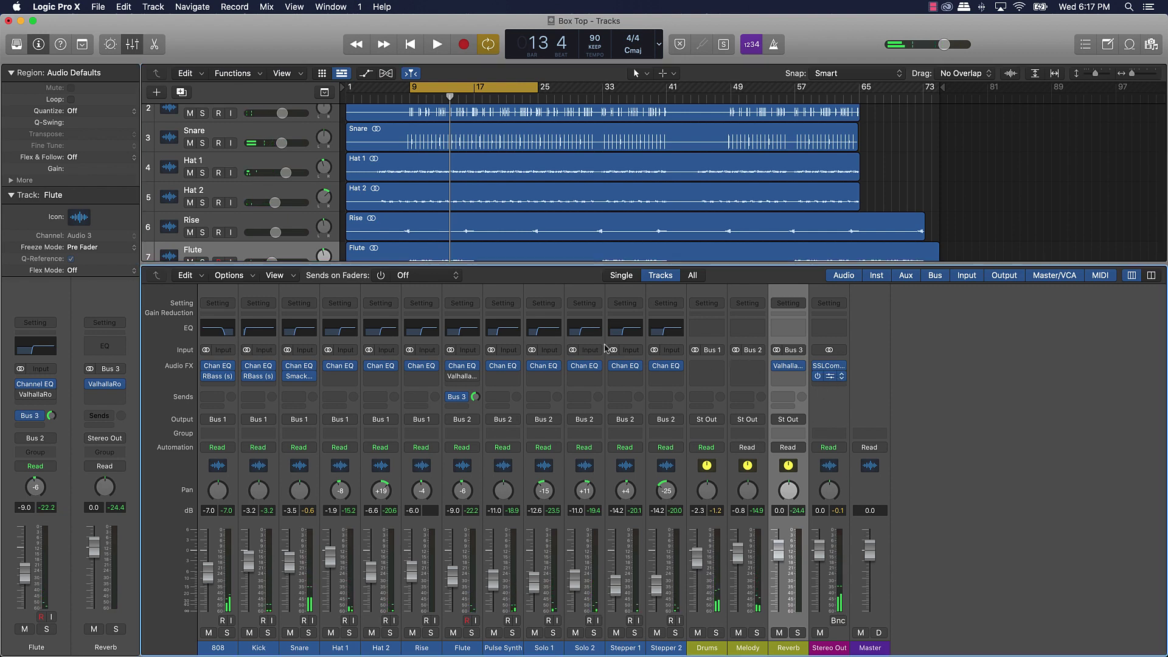
{"action": "key", "text": "v"}
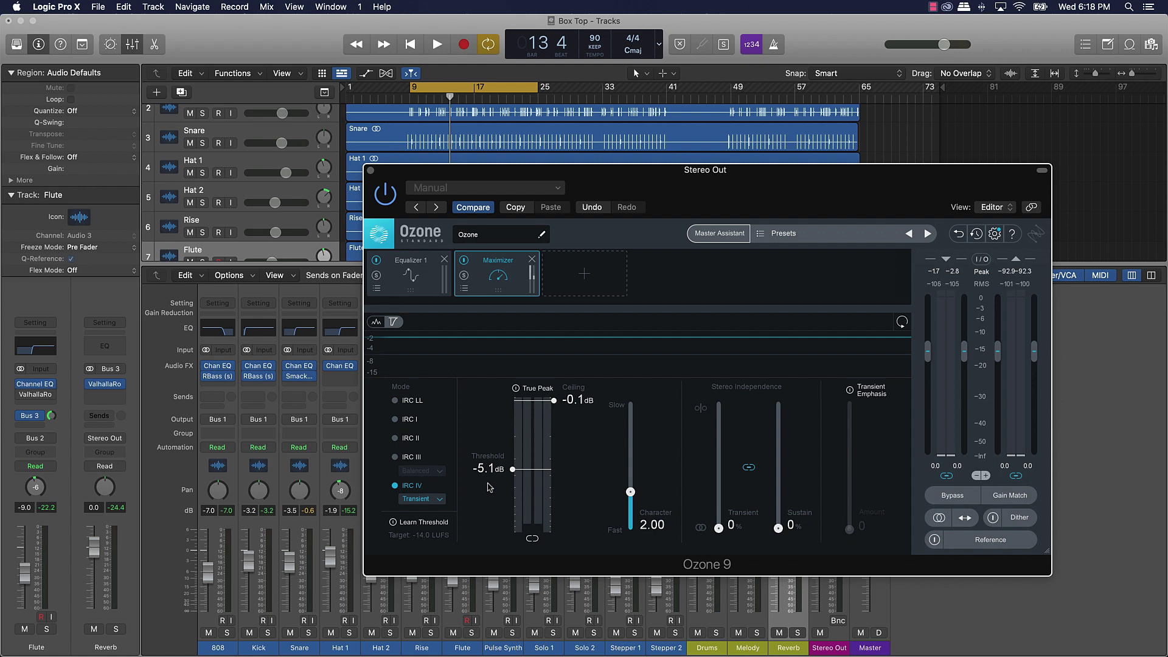
{"action": "left_click", "coordinate": [370, 171]}
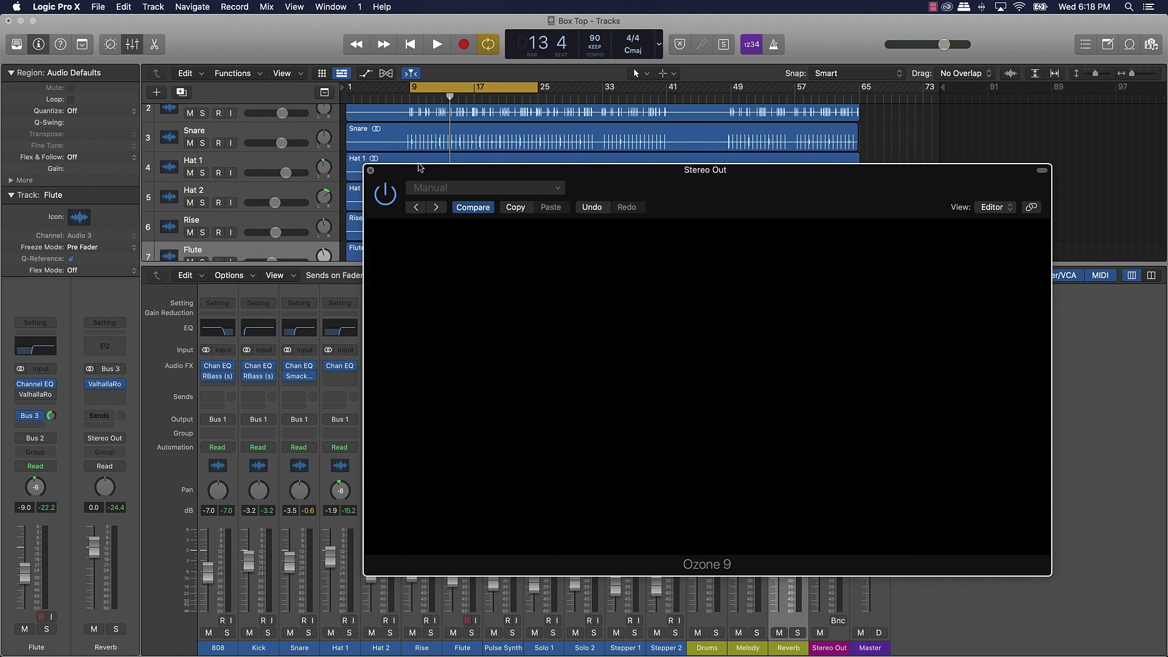
{"action": "left_click", "coordinate": [843, 147]}
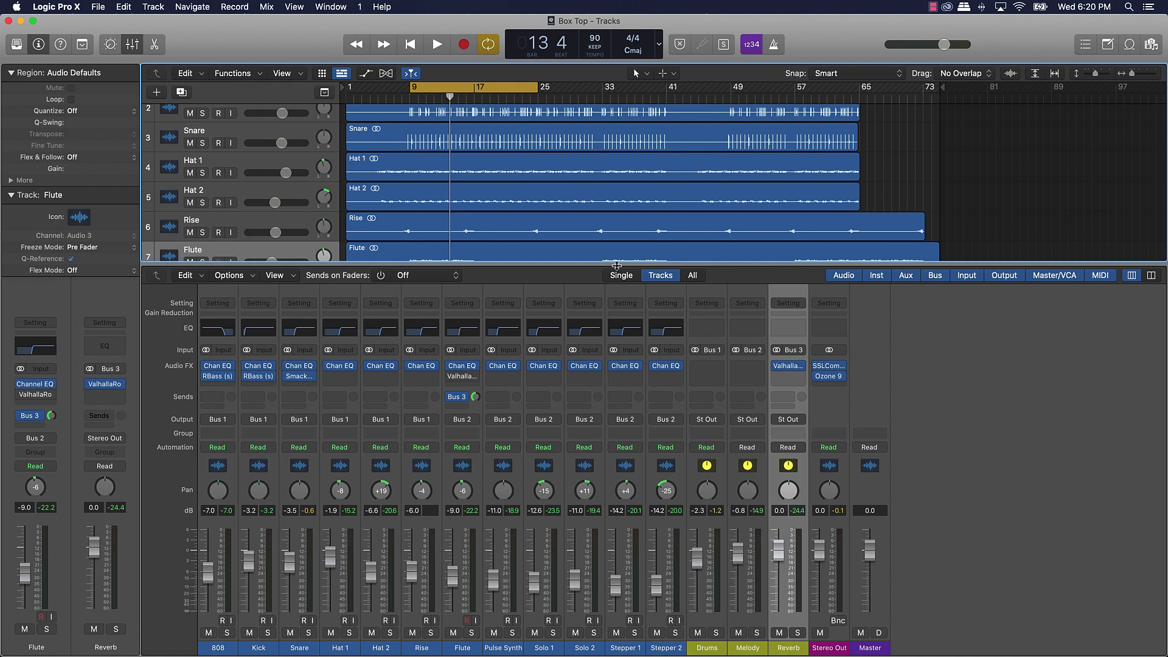
While the loop plays, set the Flute fader to -10.6 dB and its Channel EQ low-cut frequency to 795 Hz
{"action": "key", "text": "space"}
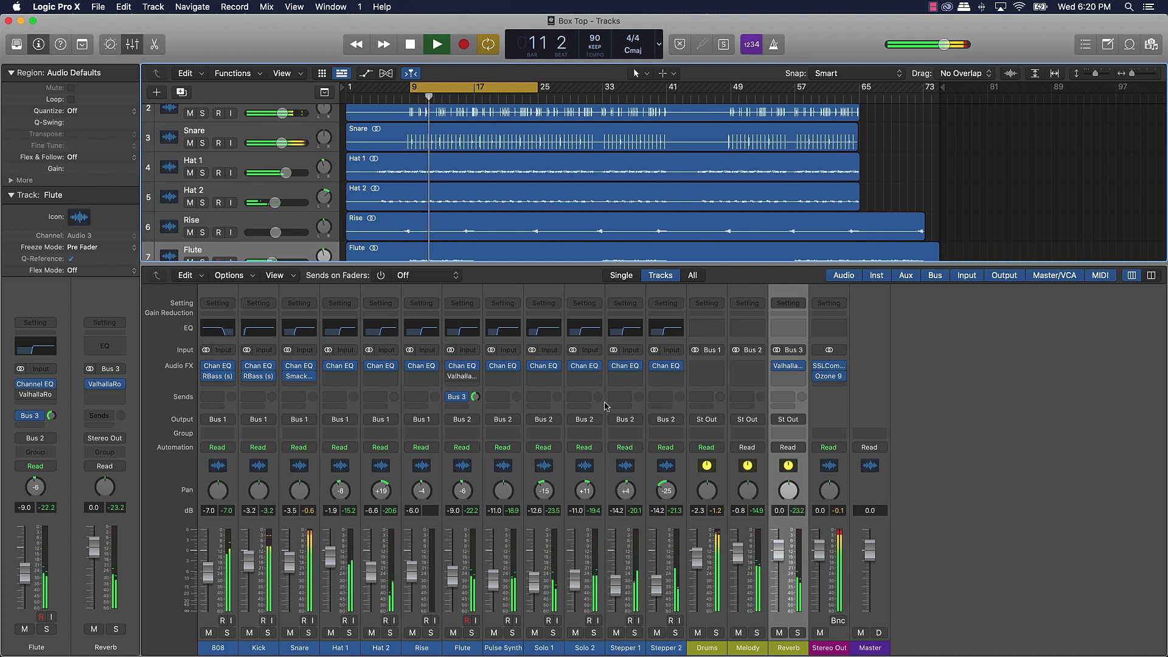
{"action": "left_click_drag", "start_coordinate": [460, 583], "coordinate": [459, 590]}
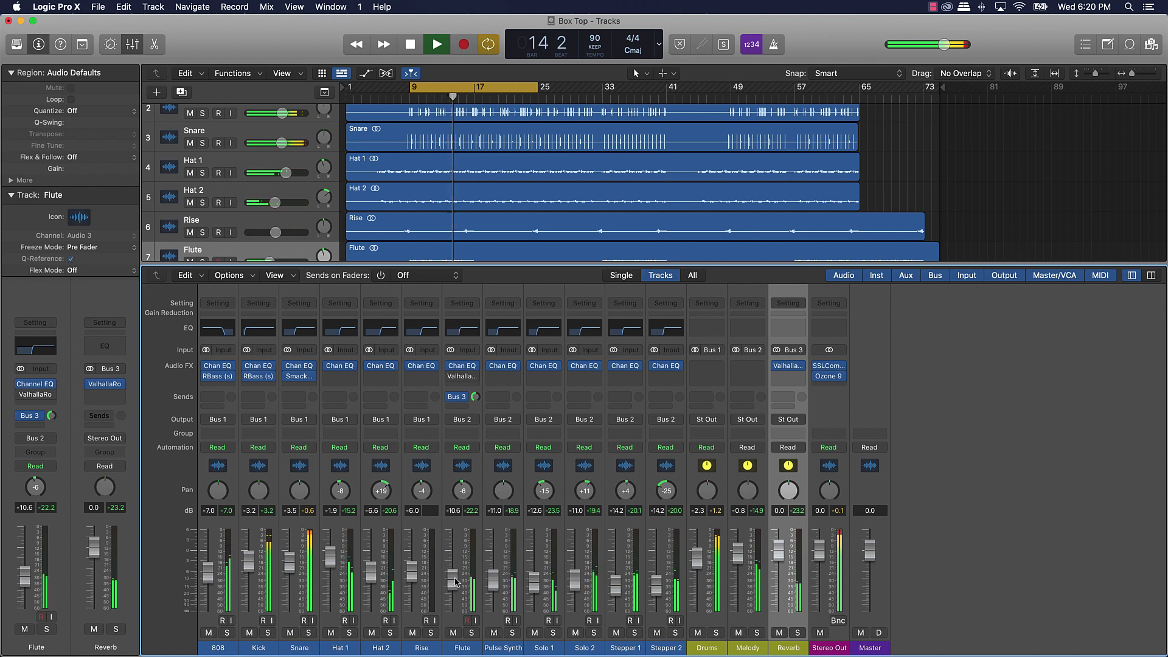
{"action": "left_click", "coordinate": [462, 366]}
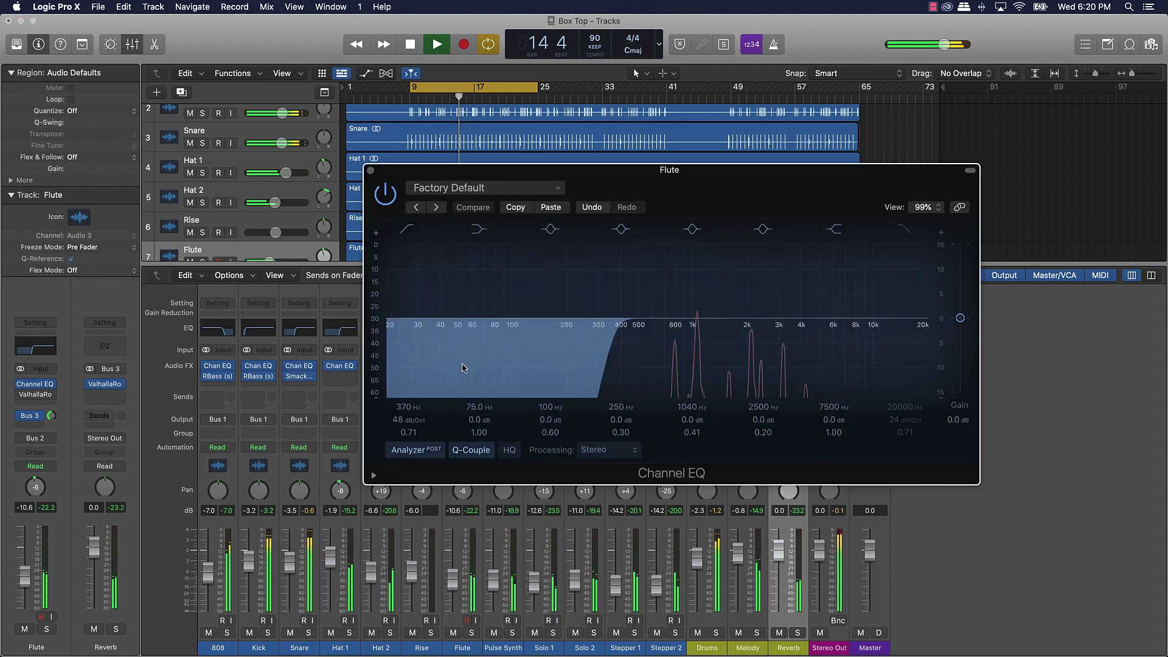
{"action": "left_click_drag", "start_coordinate": [408, 408], "coordinate": [407, 410]}
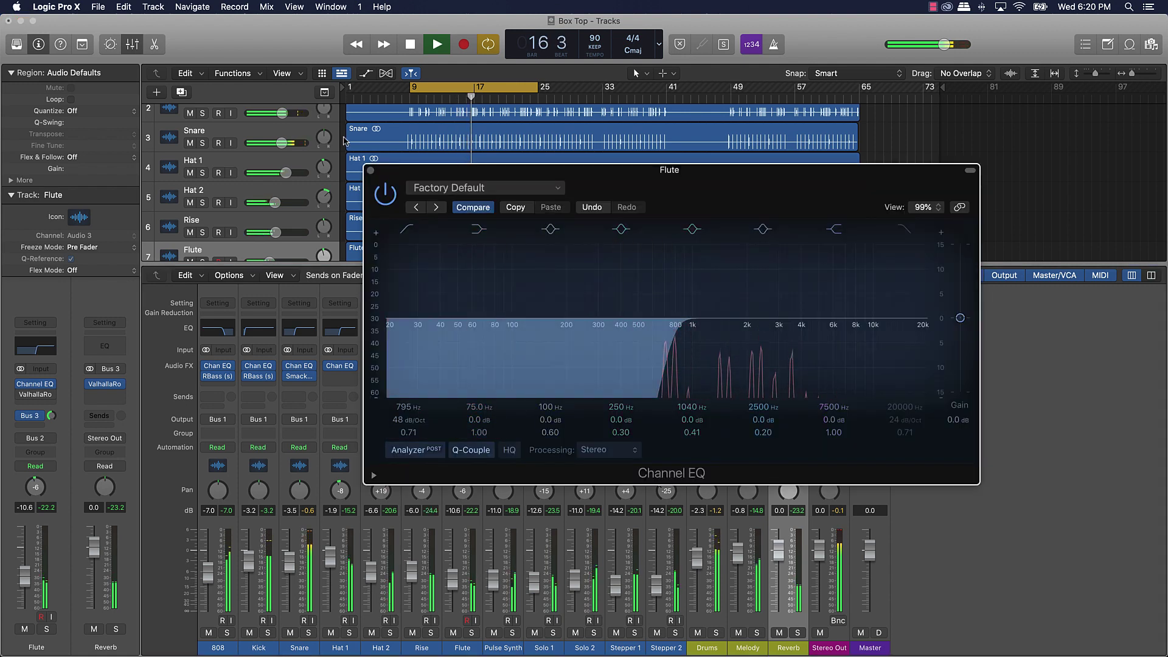
{"action": "left_click", "coordinate": [370, 171]}
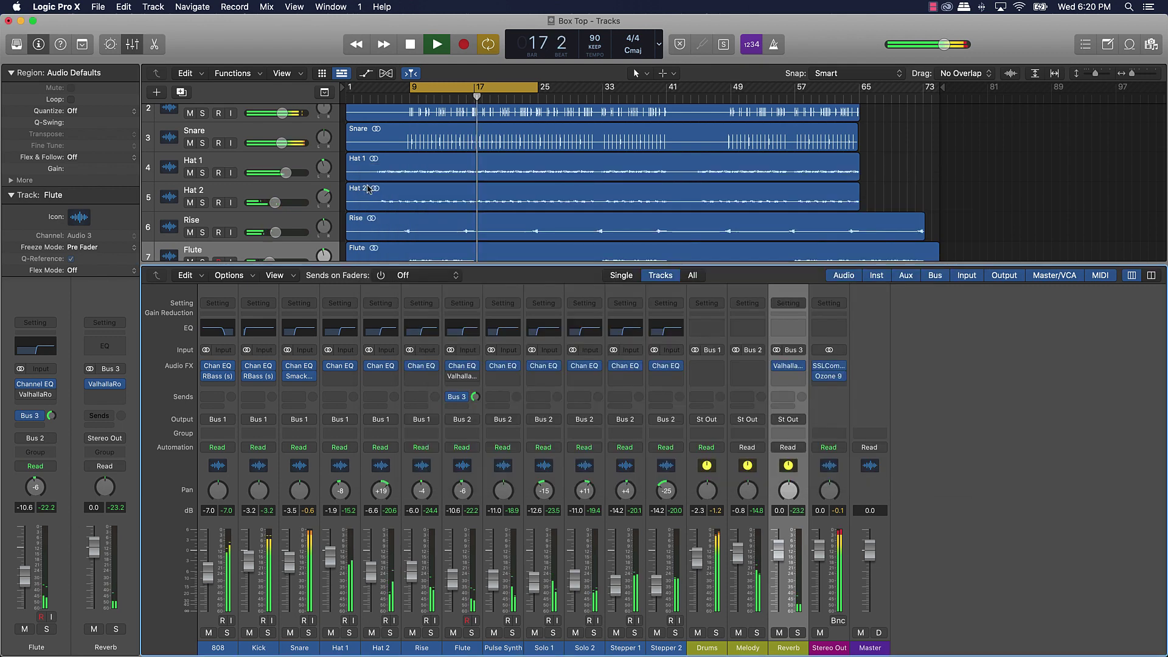
{"action": "key", "text": "space"}
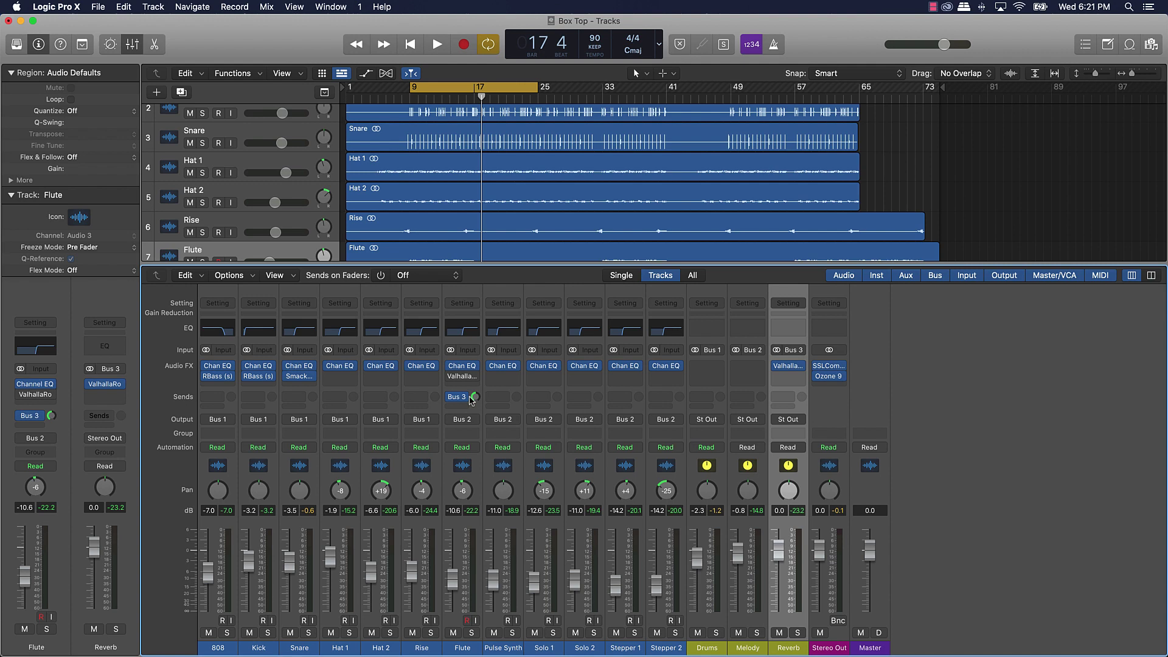
Switch to YouTube and look through the full description of the Chris Brown Loyal instrumental used as a reference
{"action": "key", "text": "space"}
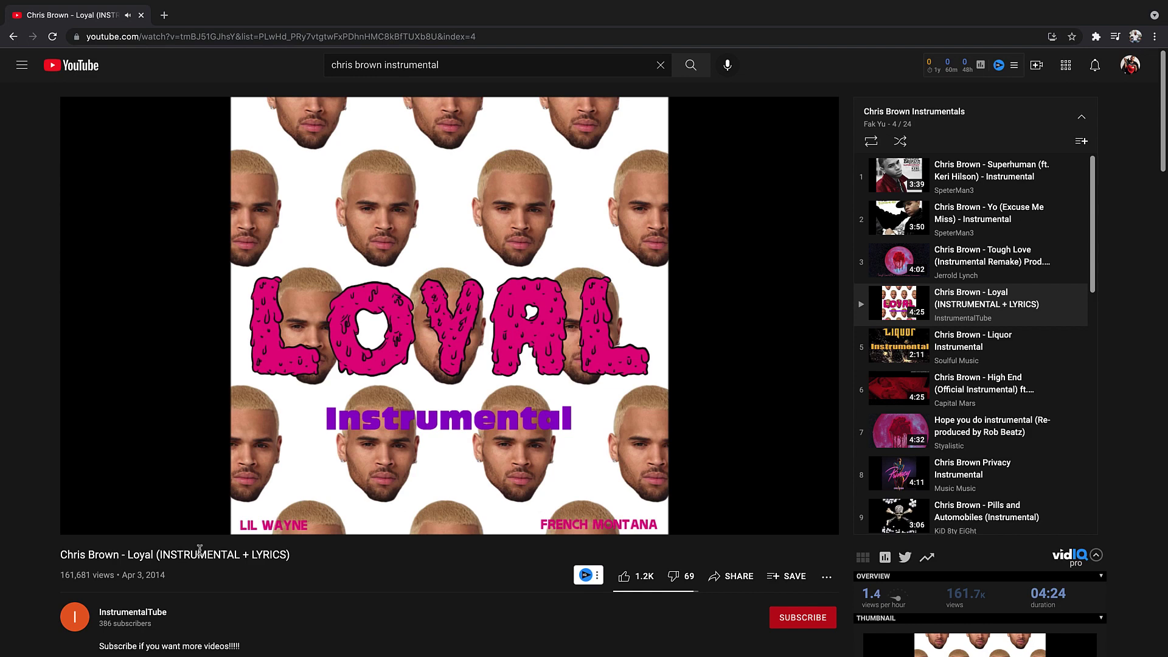
{"action": "scroll", "coordinate": [200, 549], "scroll_direction": "down", "scroll_amount": 3}
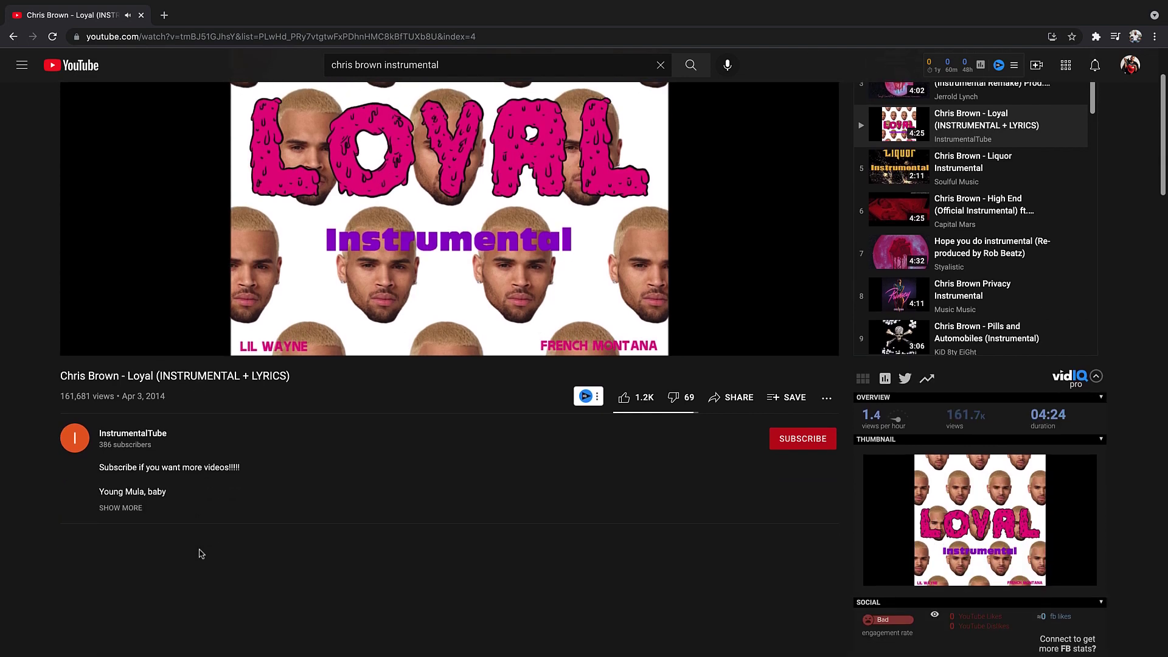
{"action": "left_click", "coordinate": [137, 505]}
{"action": "scroll", "coordinate": [63, 507], "scroll_direction": "down", "scroll_amount": 5}
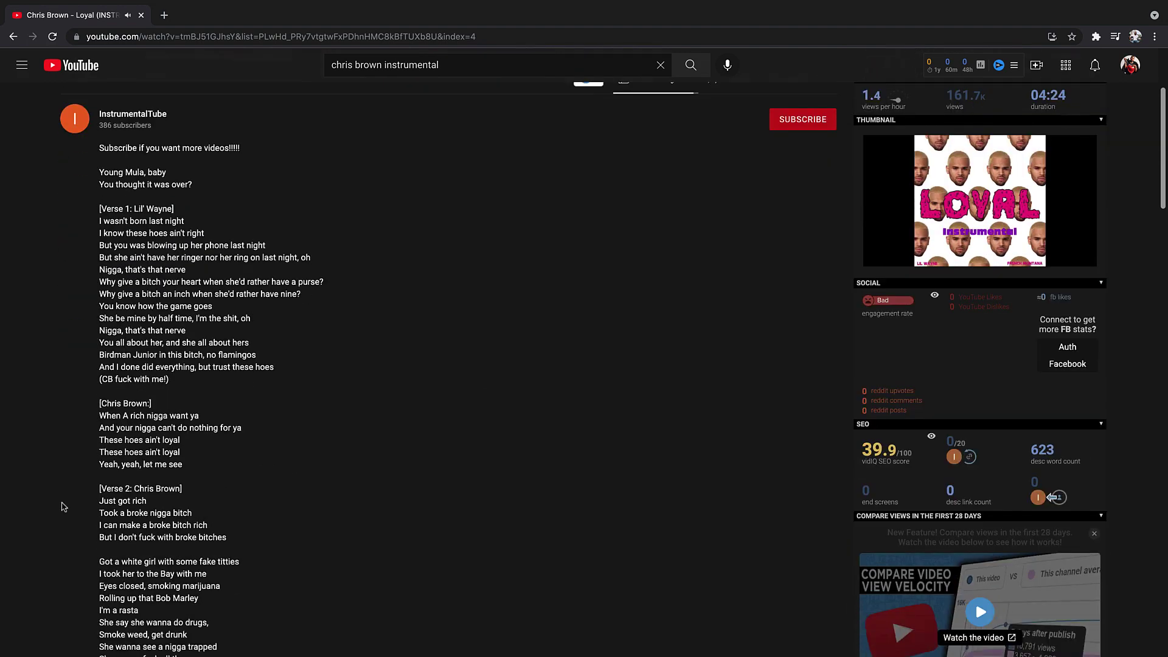
{"action": "scroll", "coordinate": [63, 507], "scroll_direction": "down", "scroll_amount": 10}
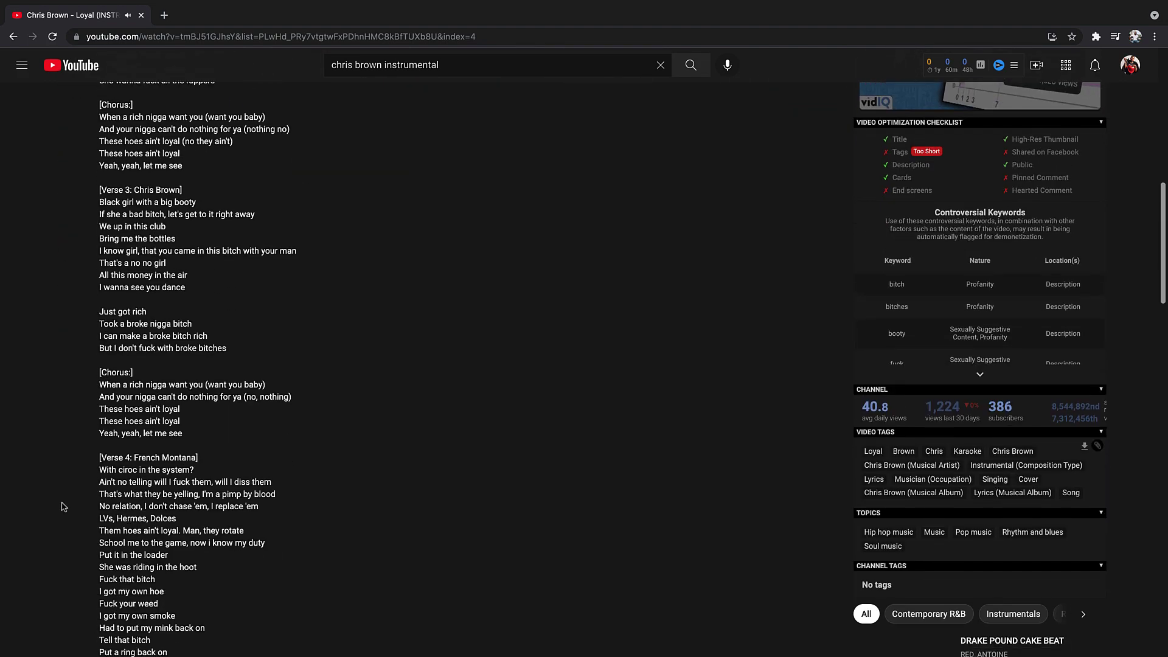
{"action": "scroll", "coordinate": [64, 507], "scroll_direction": "down", "scroll_amount": 7}
{"action": "scroll", "coordinate": [63, 507], "scroll_direction": "up", "scroll_amount": 13}
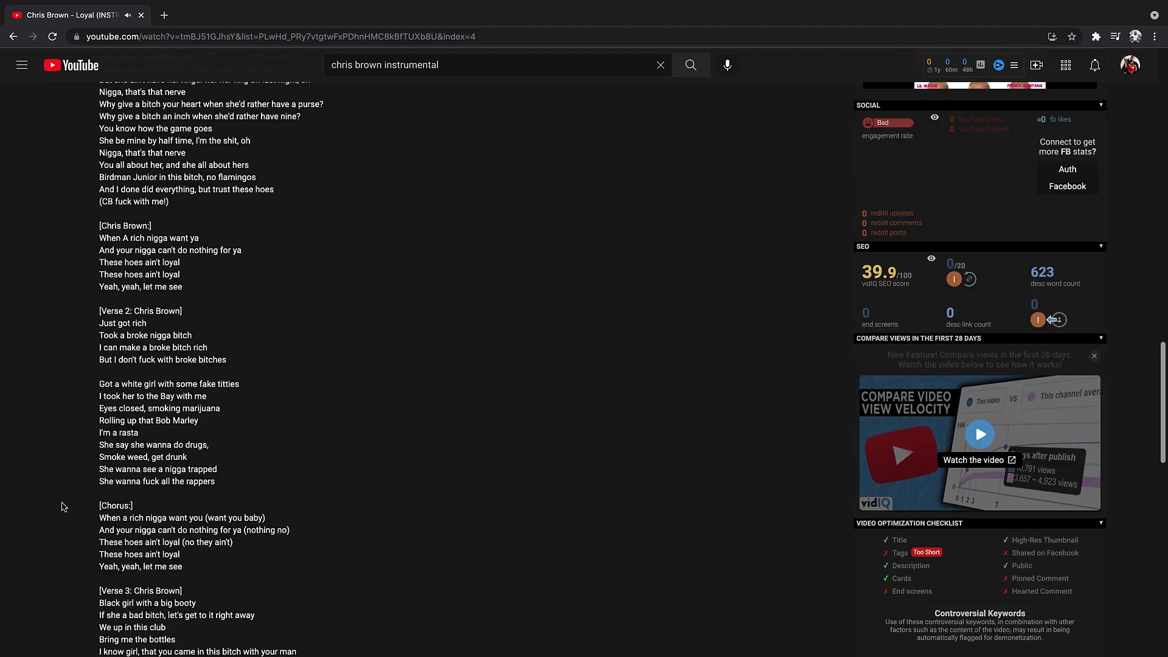
{"action": "scroll", "coordinate": [63, 507], "scroll_direction": "up", "scroll_amount": 10}
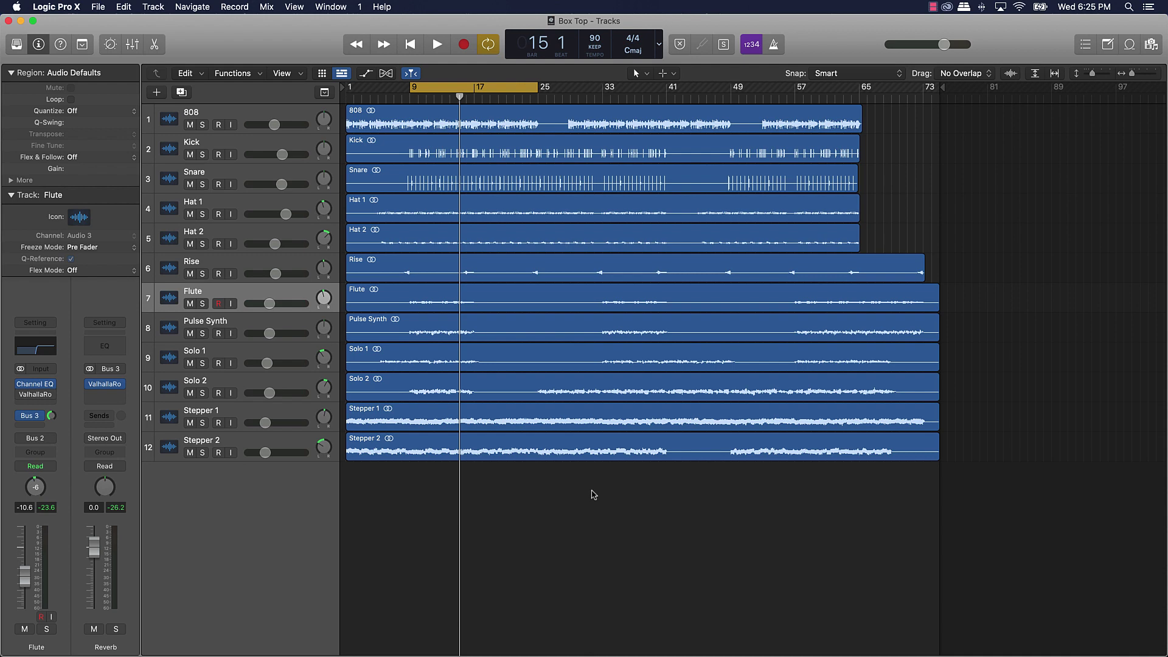
Play the loop while setting the Snare volume to -5.0 dB and rebalancing the two hats, with Hat 1 at -1.6 dB
{"action": "key", "text": "space"}
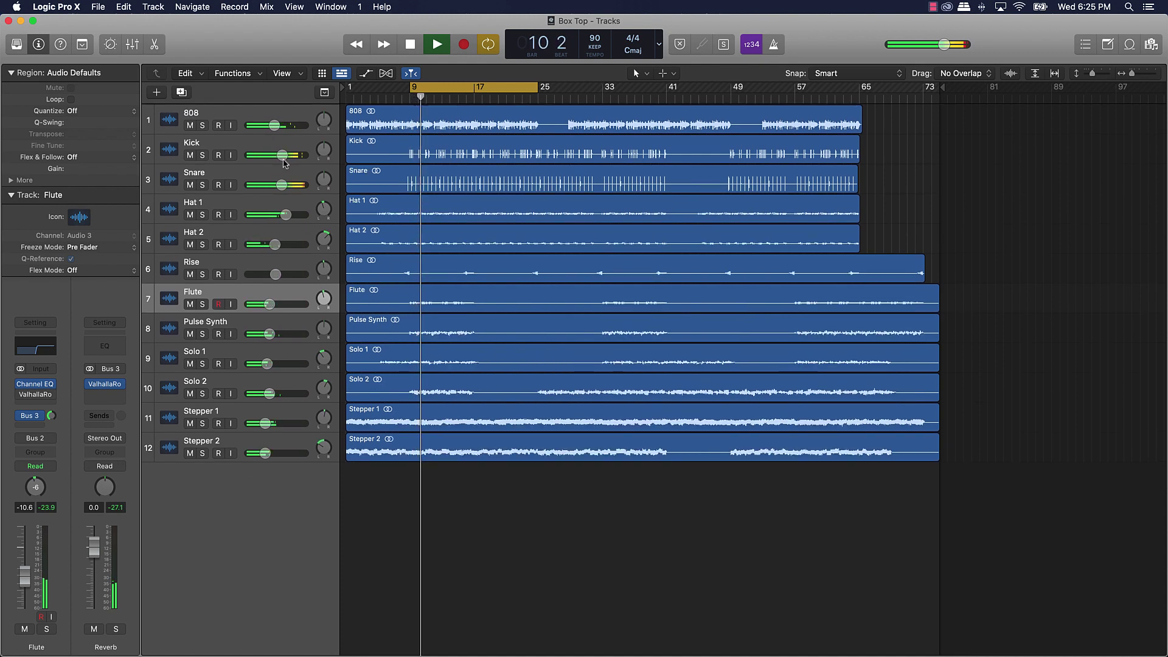
{"action": "mouse_move", "coordinate": [284, 163]}
{"action": "left_mouse_down"}
{"action": "mouse_move", "coordinate": [271, 162]}
{"action": "mouse_move", "coordinate": [282, 162]}
{"action": "mouse_move", "coordinate": [277, 183]}
{"action": "left_mouse_up"}
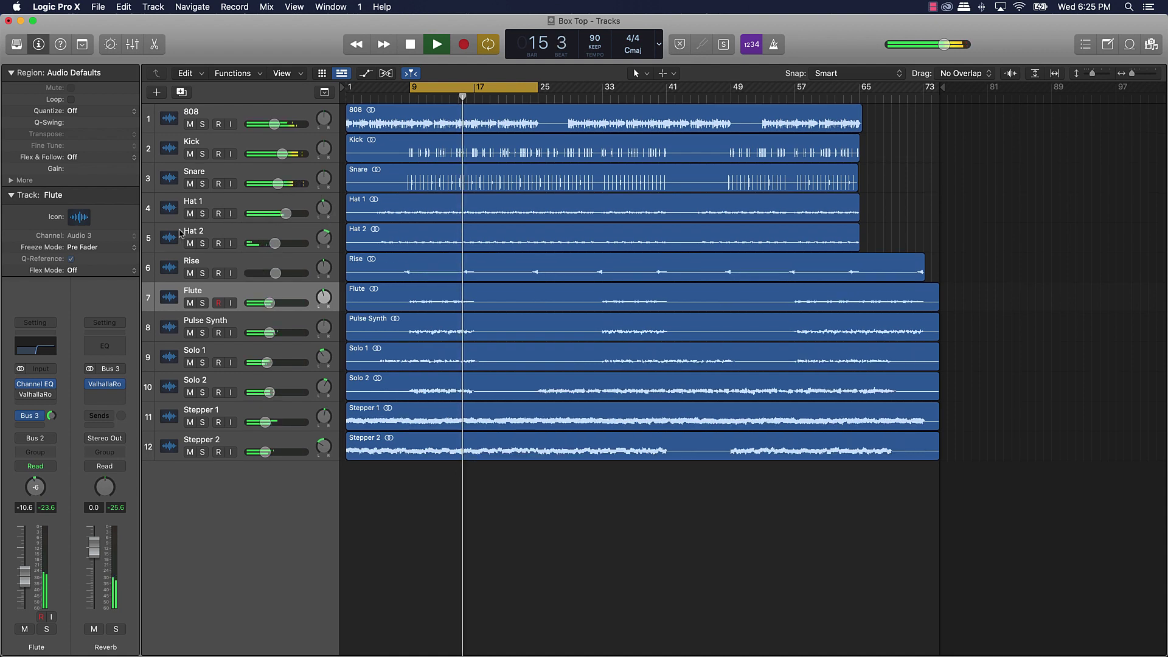
{"action": "left_click_drag", "start_coordinate": [273, 242], "coordinate": [272, 242]}
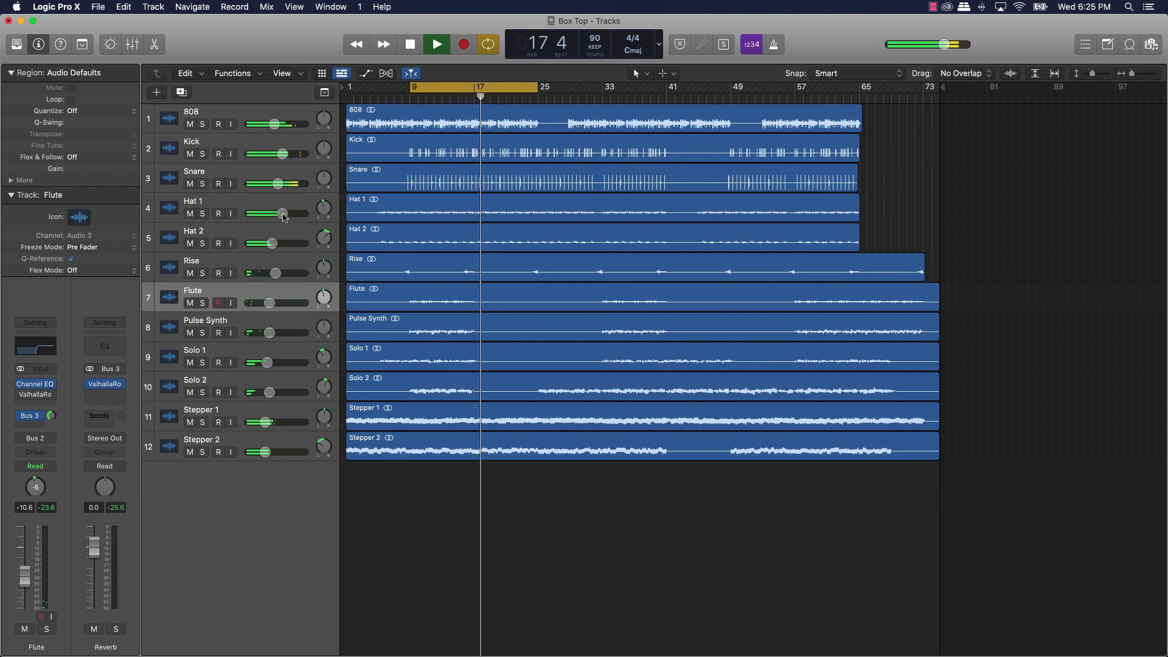
{"action": "left_click_drag", "start_coordinate": [283, 217], "coordinate": [274, 244]}
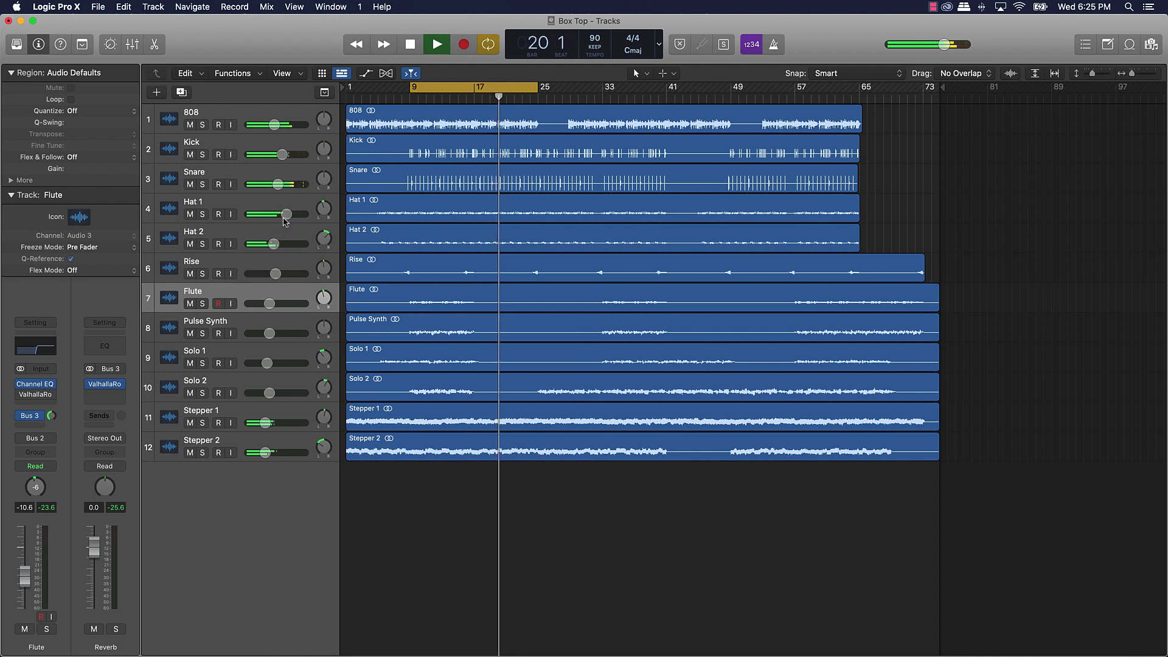
Pan Hat 1 to +10 and Hat 2 to -21, and set the volumes of Hat 2 to -4.1 dB and 808 to -5.8 dB
{"action": "left_click_drag", "start_coordinate": [324, 208], "coordinate": [325, 224]}
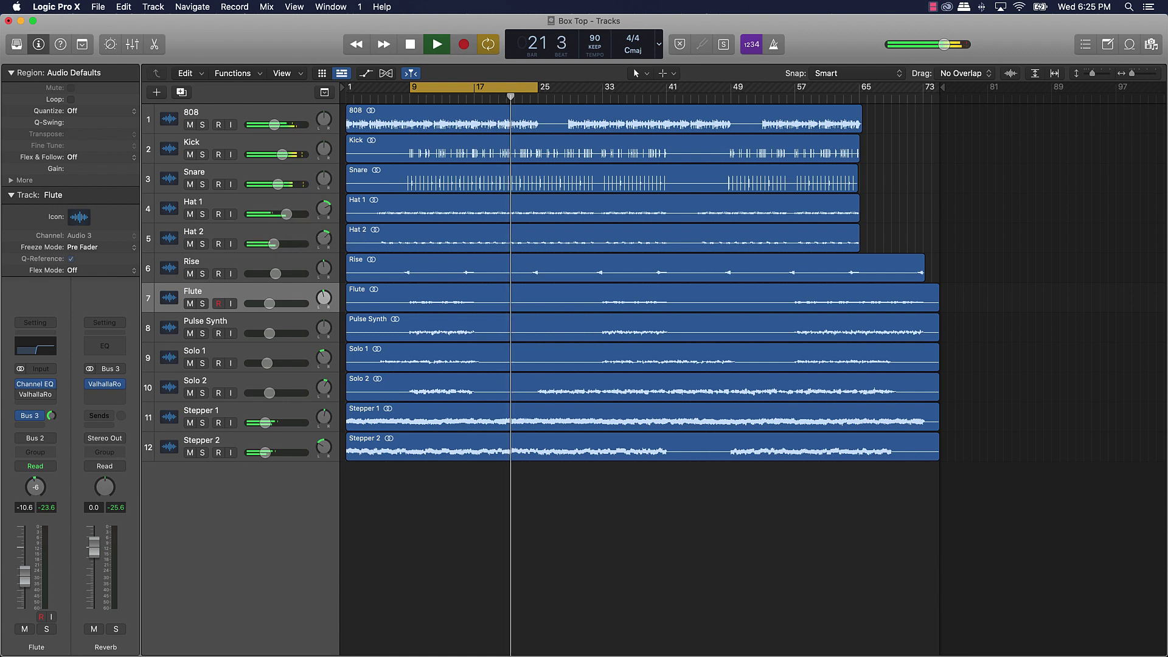
{"action": "left_click_drag", "start_coordinate": [324, 238], "coordinate": [281, 244]}
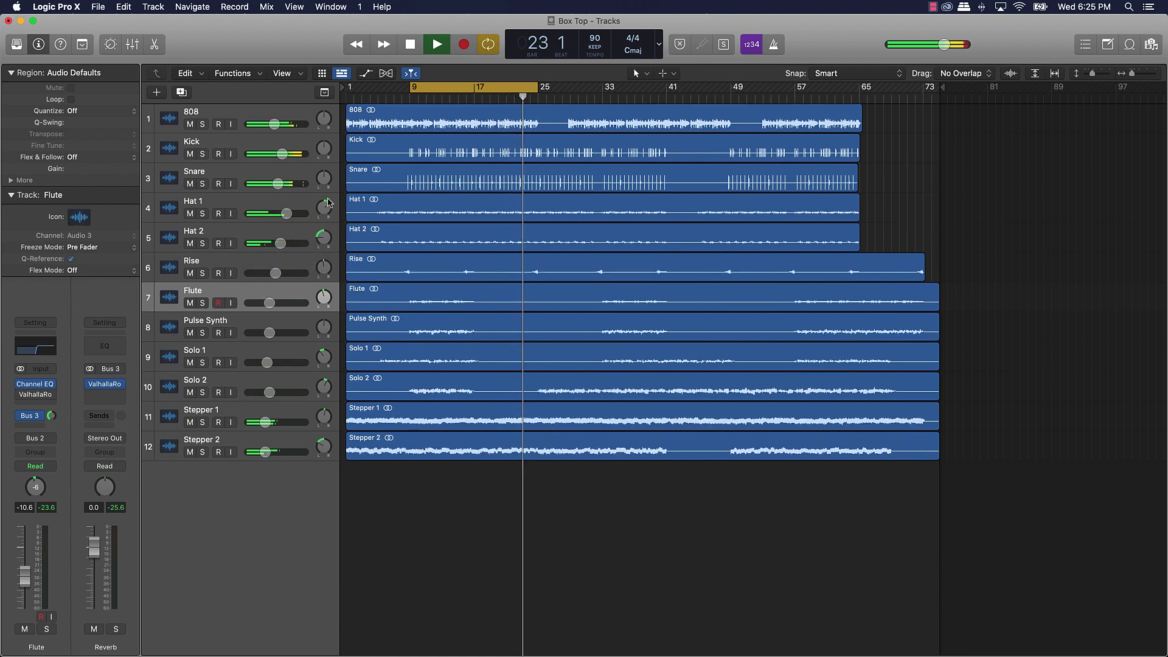
{"action": "left_click_drag", "start_coordinate": [328, 201], "coordinate": [328, 183]}
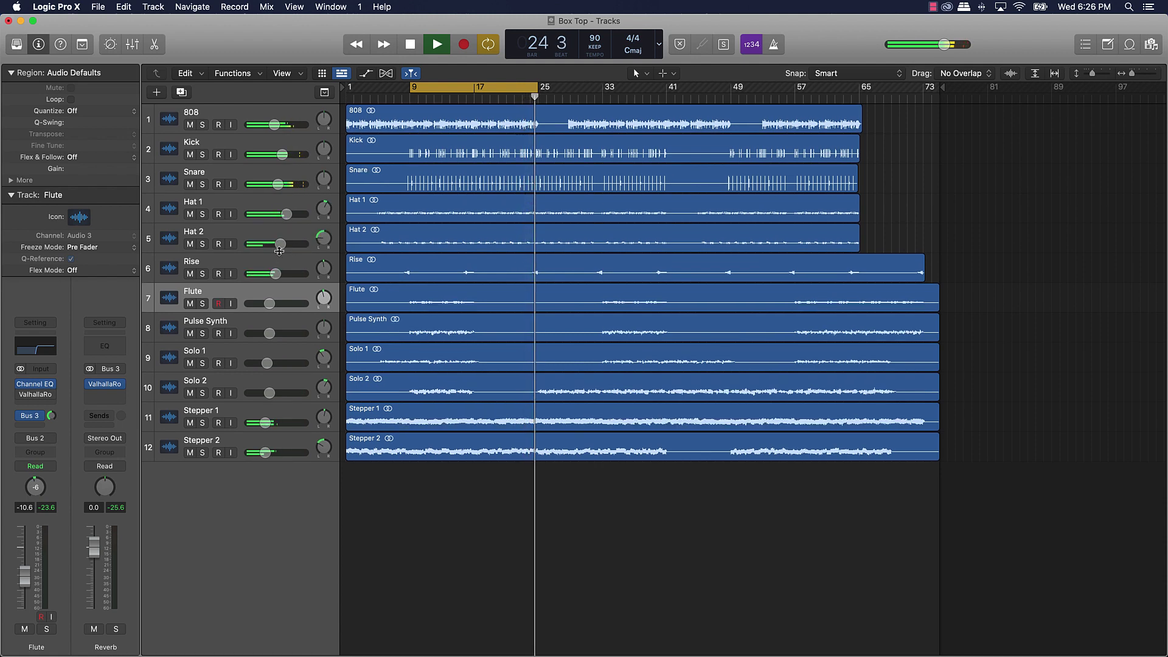
{"action": "left_click_drag", "start_coordinate": [323, 238], "coordinate": [324, 253]}
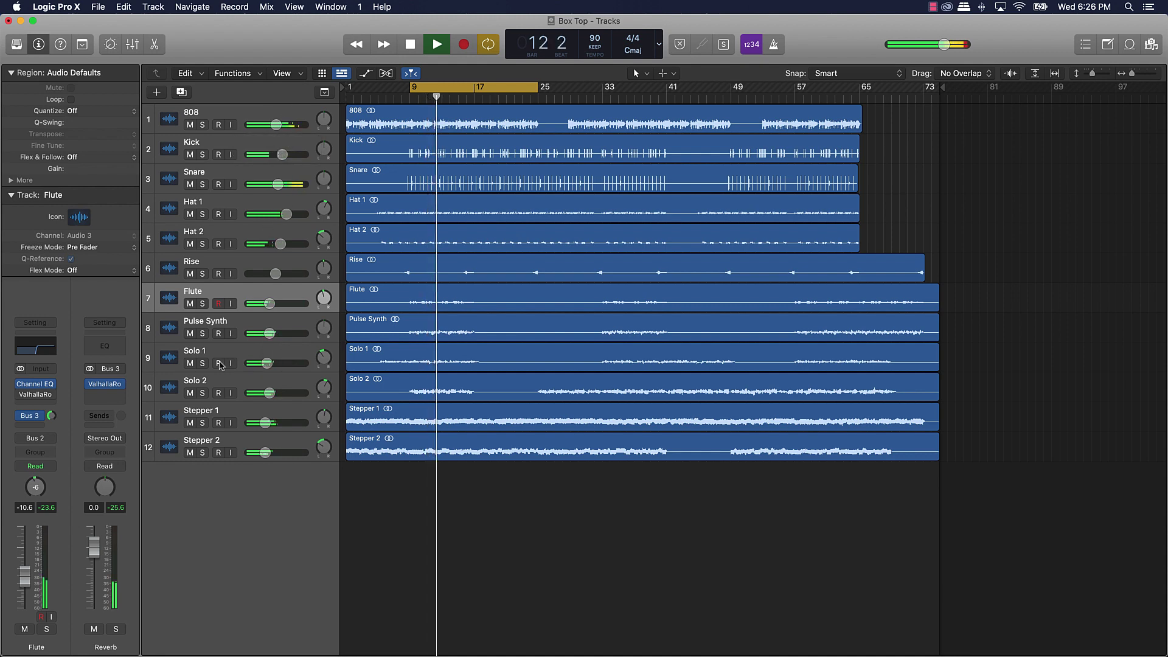
Select the Solo 1, Solo 2, Stepper 1 and Stepper 2 tracks and adjust their volumes together, bringing Stepper 2 to -14.0 dB
{"action": "left_click_drag", "start_coordinate": [182, 362], "coordinate": [256, 385]}
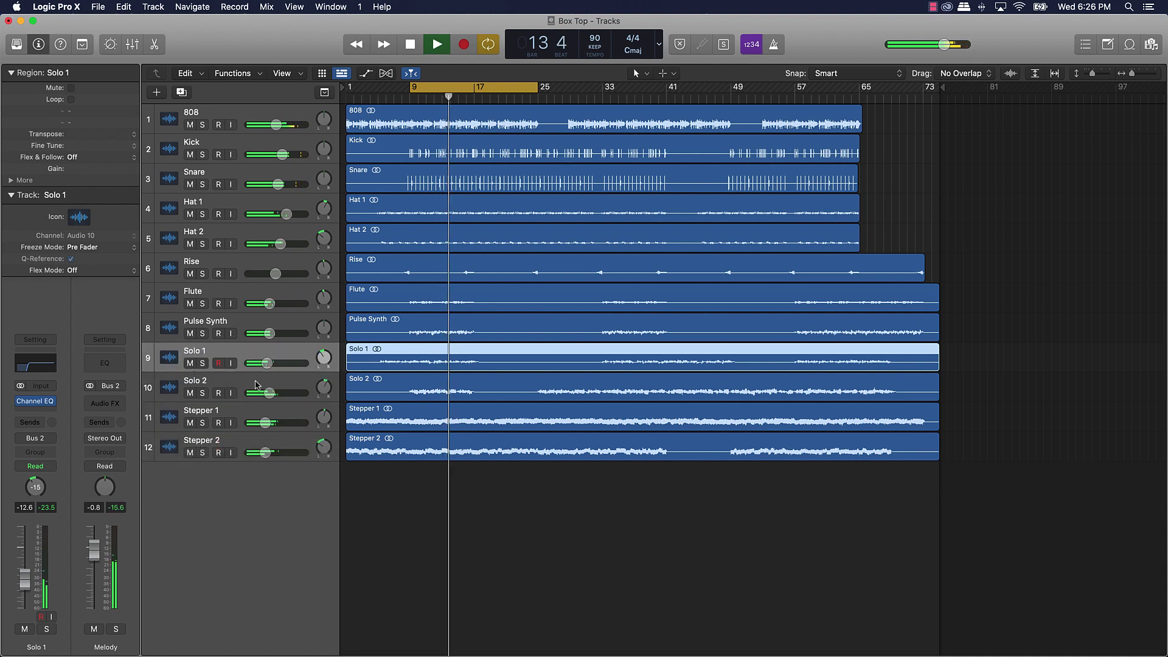
{"action": "left_click", "coordinate": [256, 387], "text": "shift"}
{"action": "left_click", "coordinate": [247, 426], "text": "shift"}
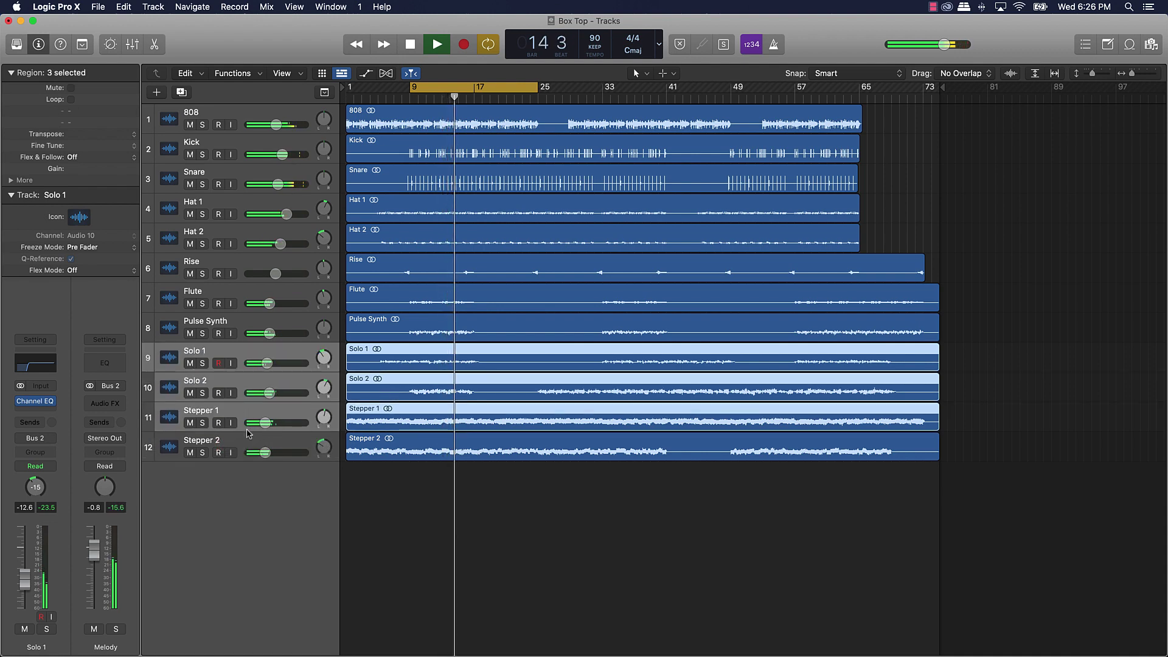
{"action": "left_click", "coordinate": [252, 439], "text": "shift"}
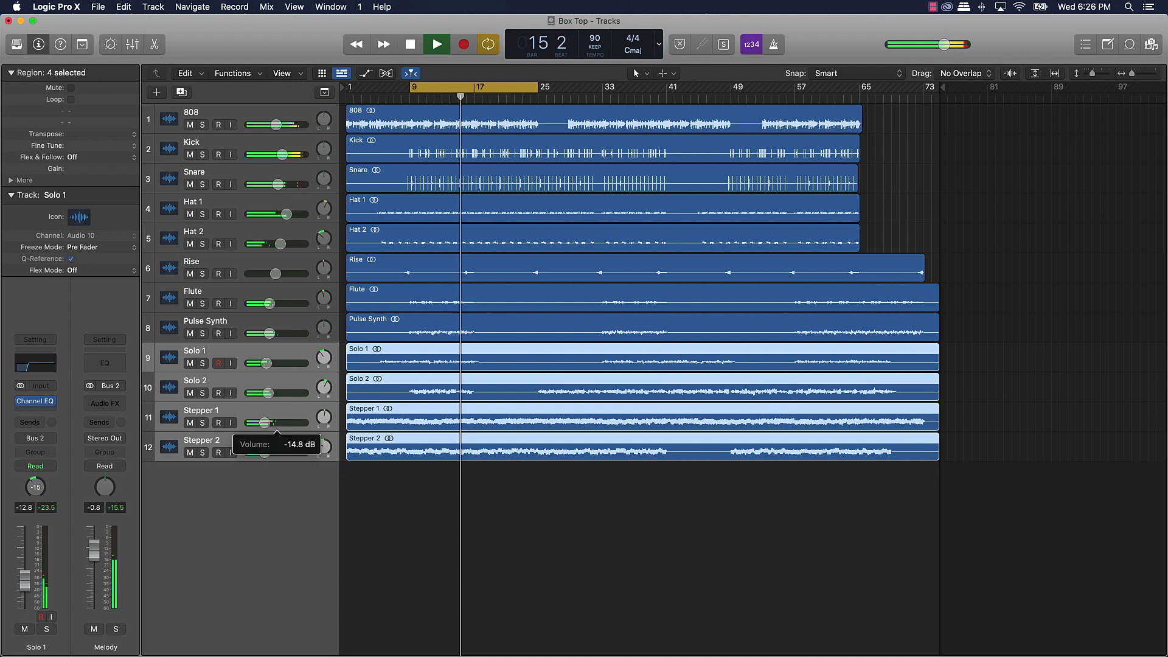
{"action": "left_click_drag", "start_coordinate": [264, 452], "coordinate": [259, 417]}
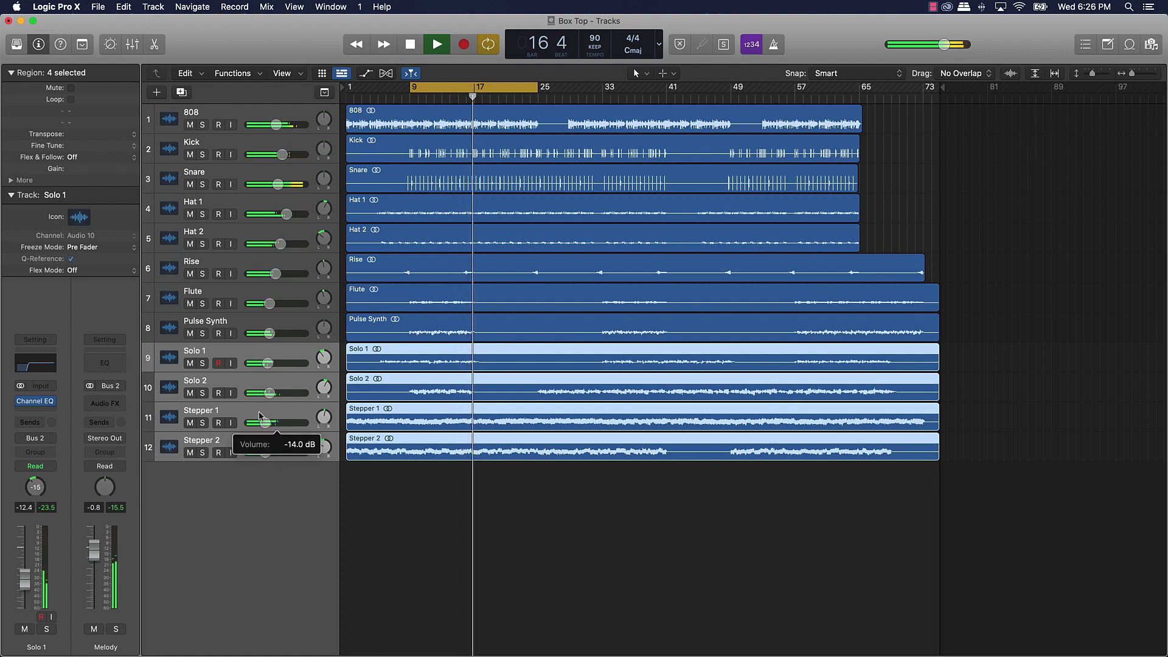
Reduce the selection to Solo 1 and Solo 2 and lower them together to -16.4 dB and -14.8 dB
{"action": "left_click", "coordinate": [236, 382], "text": "shift"}
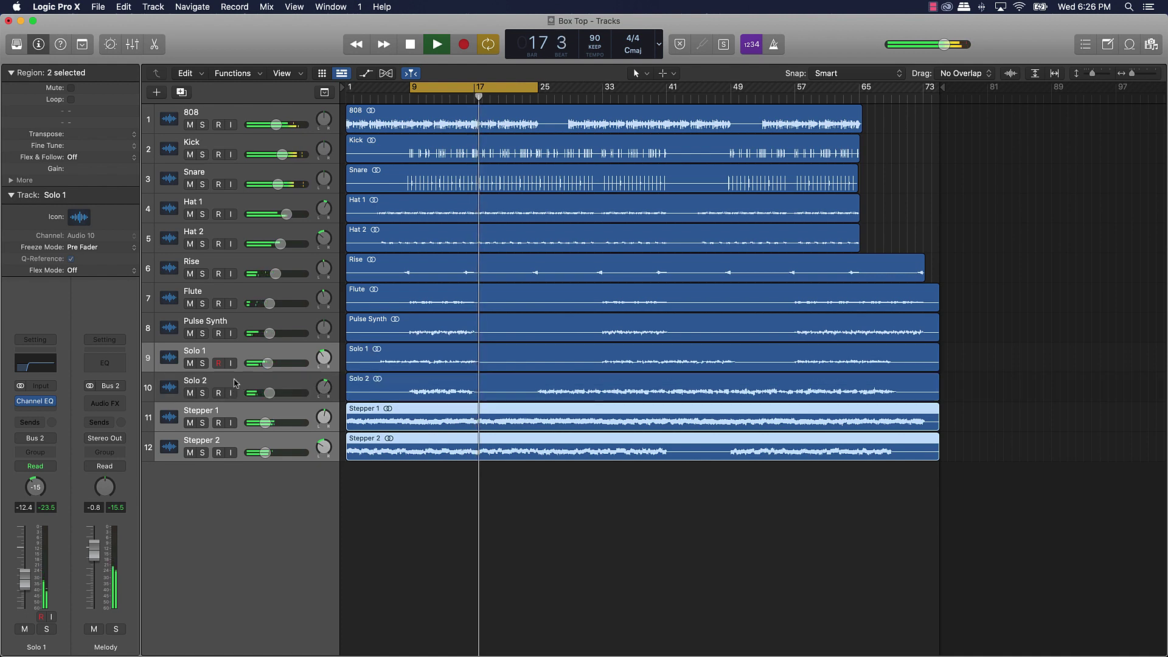
{"action": "left_click", "coordinate": [235, 382], "text": "shift"}
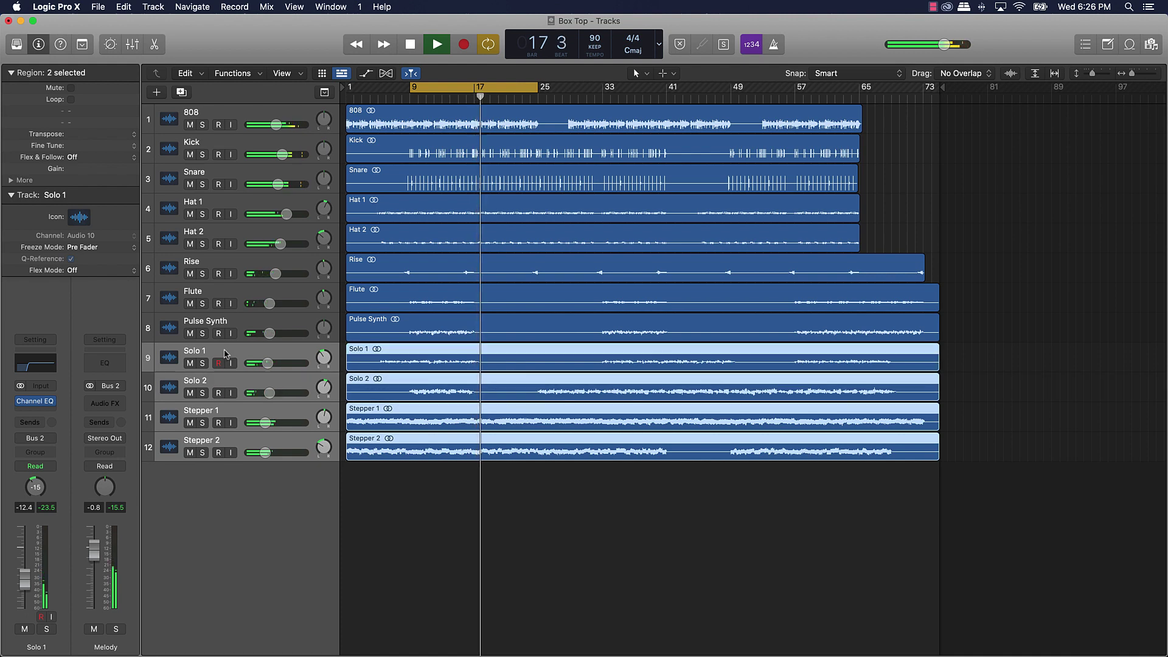
{"action": "left_click", "coordinate": [242, 414], "text": "shift"}
{"action": "left_click_drag", "start_coordinate": [270, 392], "coordinate": [264, 392]}
Replay the looped section to check the balance, deselect the regions, stop playback and turn off cycle mode
{"action": "key", "text": "space"}
{"action": "key", "text": "space"}
{"action": "left_click", "coordinate": [374, 478]}
{"action": "key", "text": "space"}
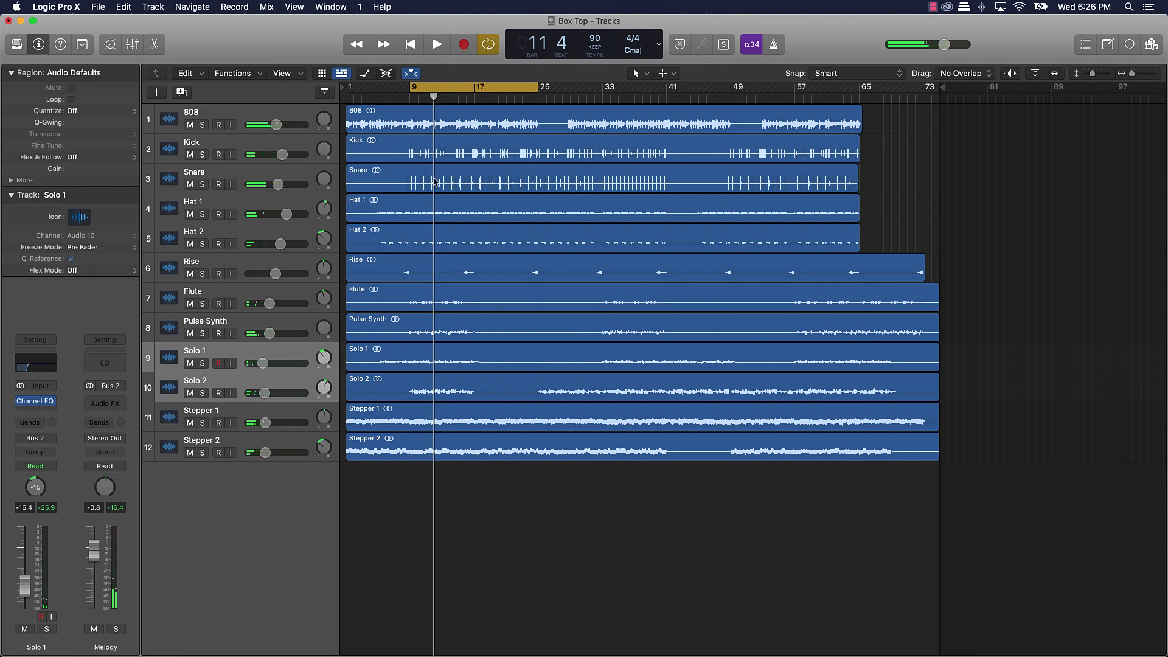
{"action": "left_click", "coordinate": [508, 87]}
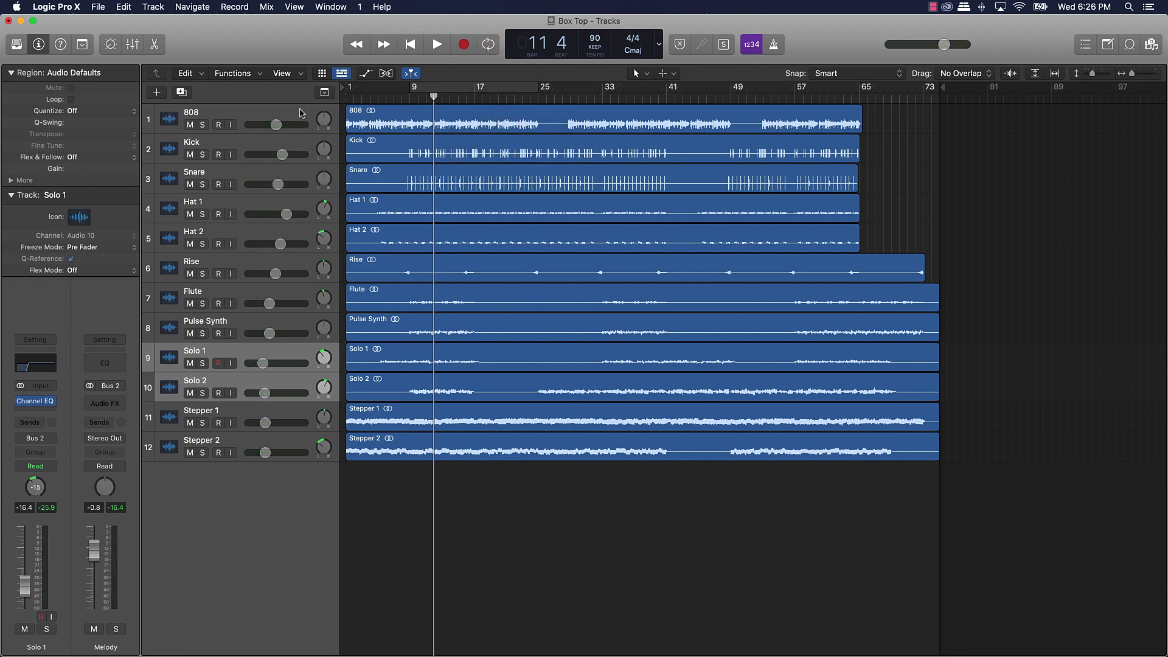
Select the 808 track, show the mixer below the arrangement, and deselect the 808 region
{"action": "left_click", "coordinate": [213, 114]}
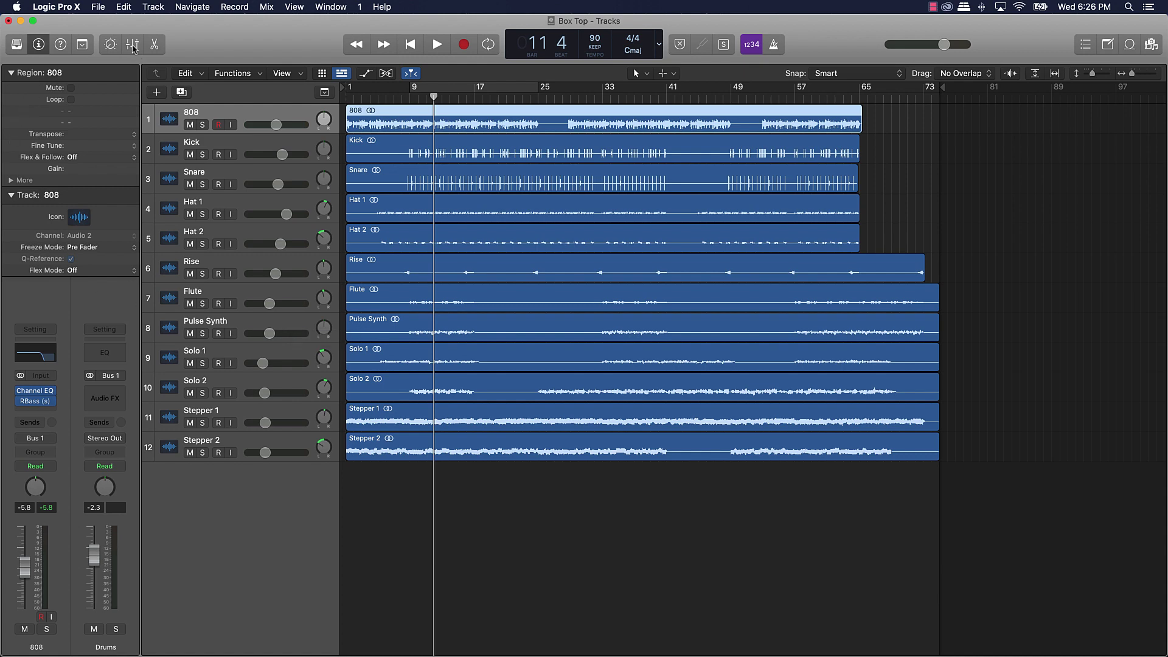
{"action": "left_click", "coordinate": [132, 46]}
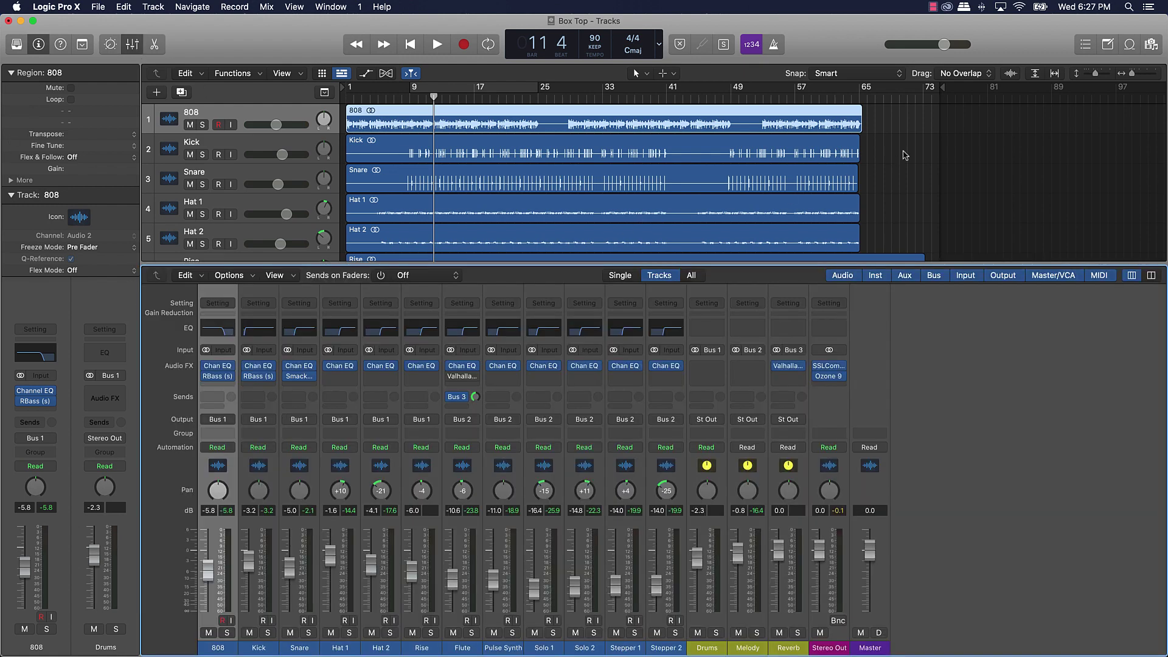
{"action": "left_click", "coordinate": [905, 155]}
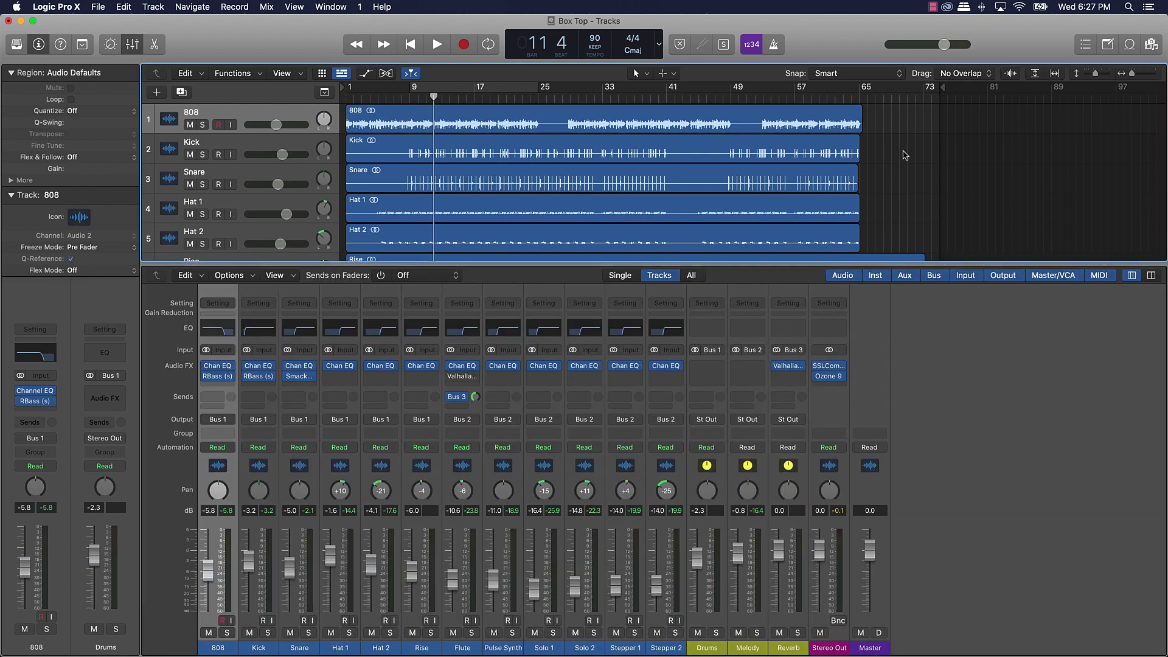